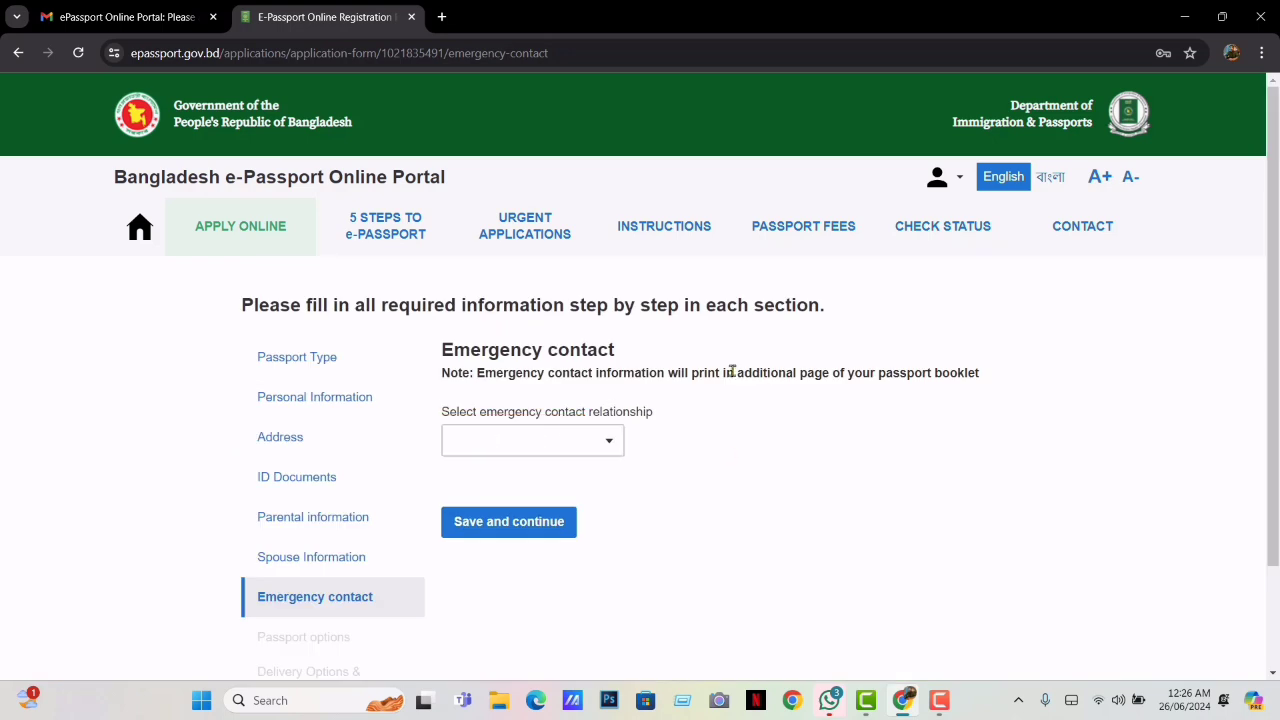
Set the emergency contact's relationship to BROTHER and enter the contact's full name
click(610, 440)
click(506, 507)
click(533, 518)
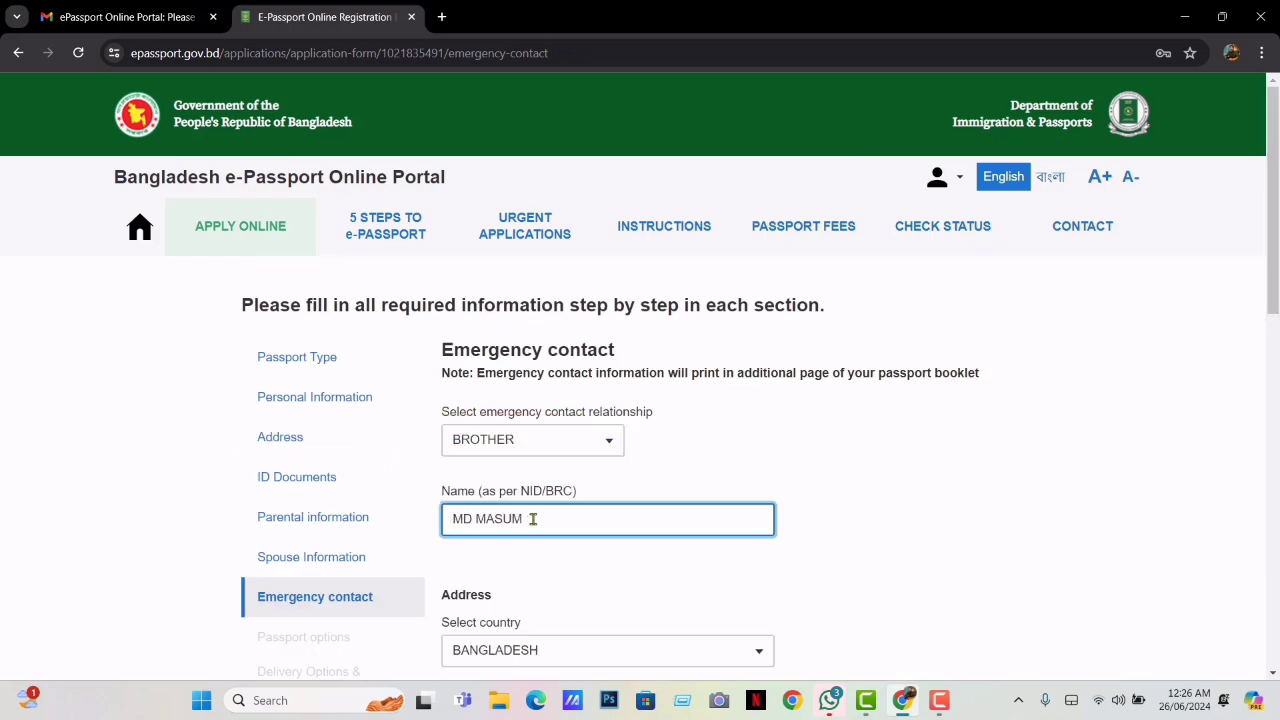
drag(1273, 288, 1273, 392)
Fill in the contact's address: district RANGPUR, city/village, post office and police station
click(600, 460)
text(R)
click(514, 418)
click(531, 540)
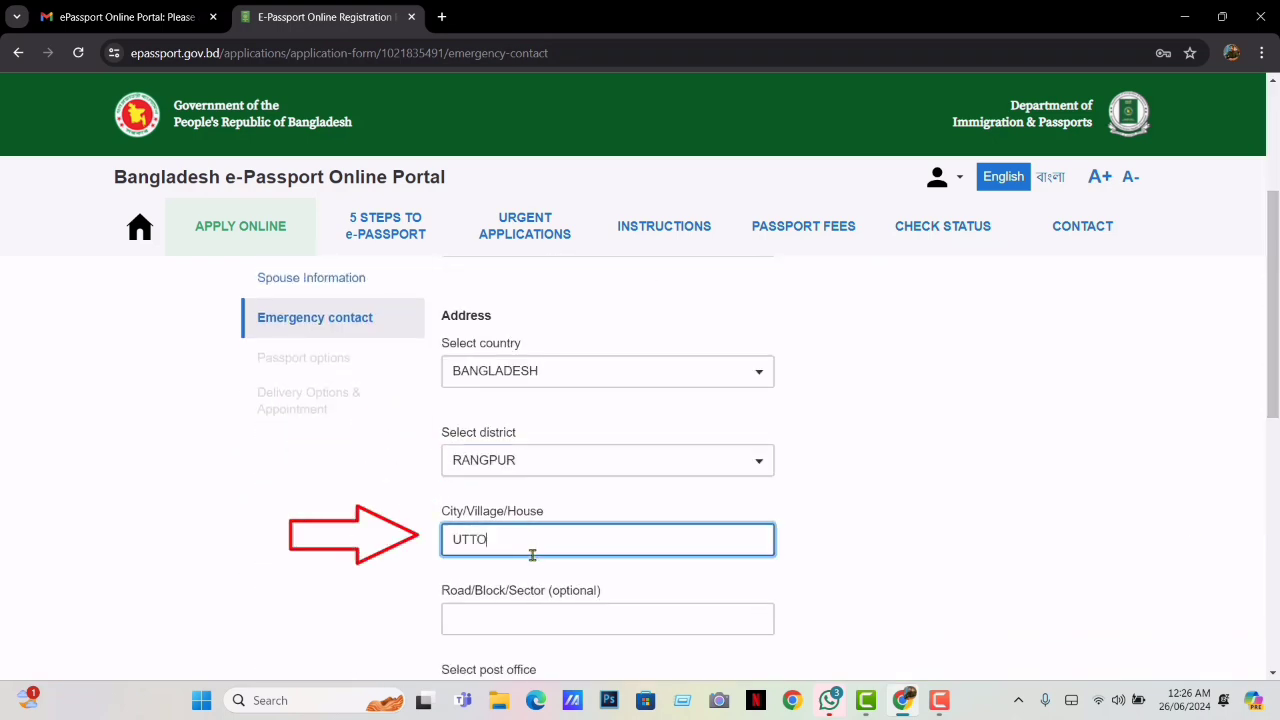
scroll(531, 540, down, 2)
click(700, 469)
text(5400)
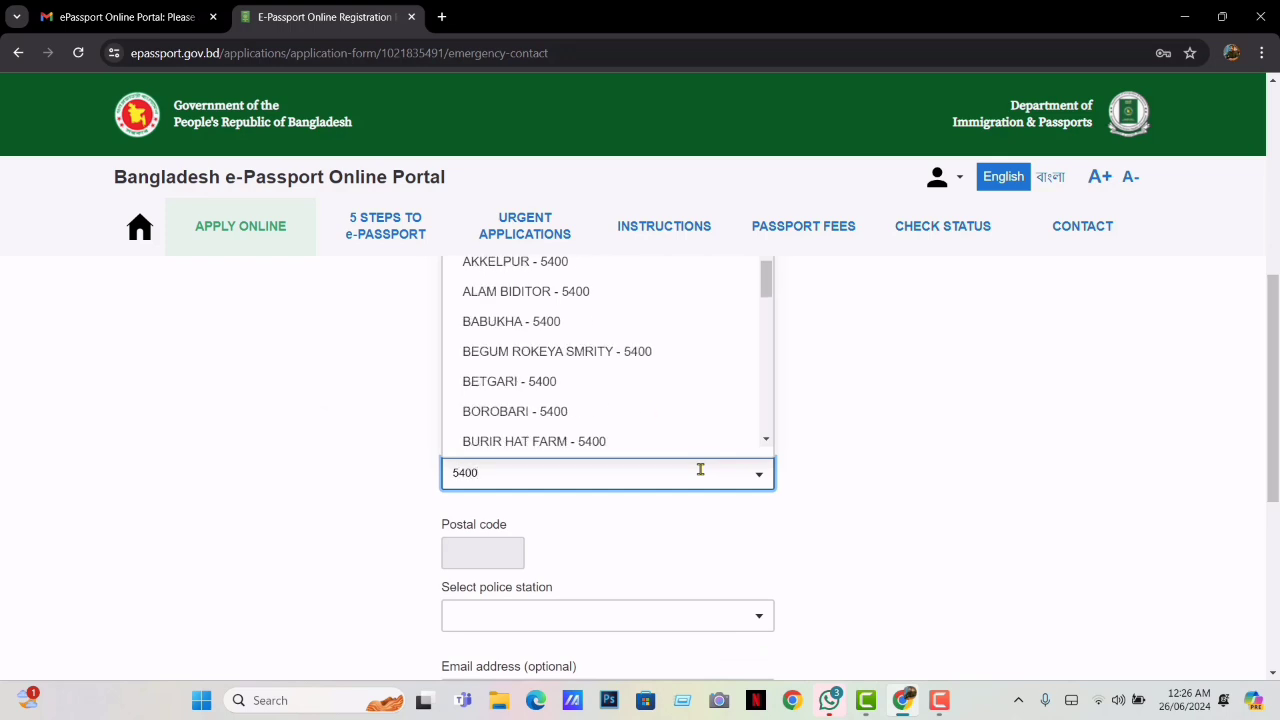
click(521, 326)
click(660, 611)
click(580, 552)
scroll(986, 509, down, 3)
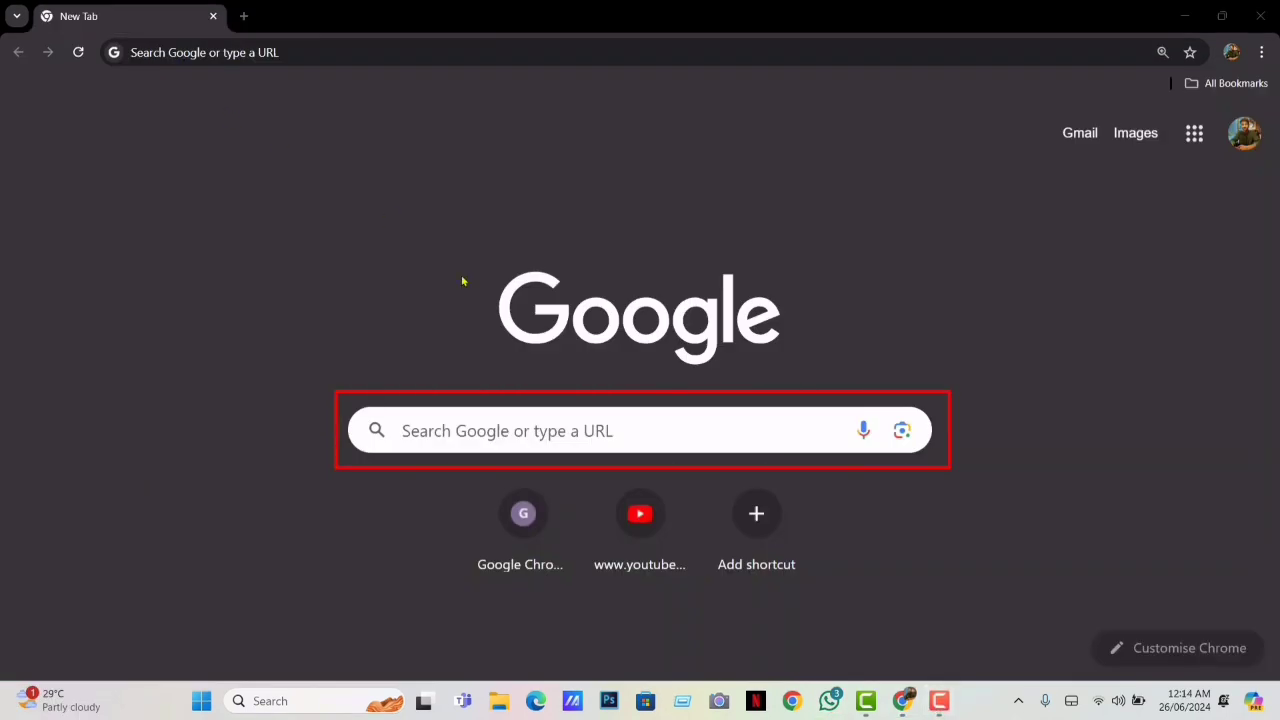
Search Google for 'e passport'
click(655, 430)
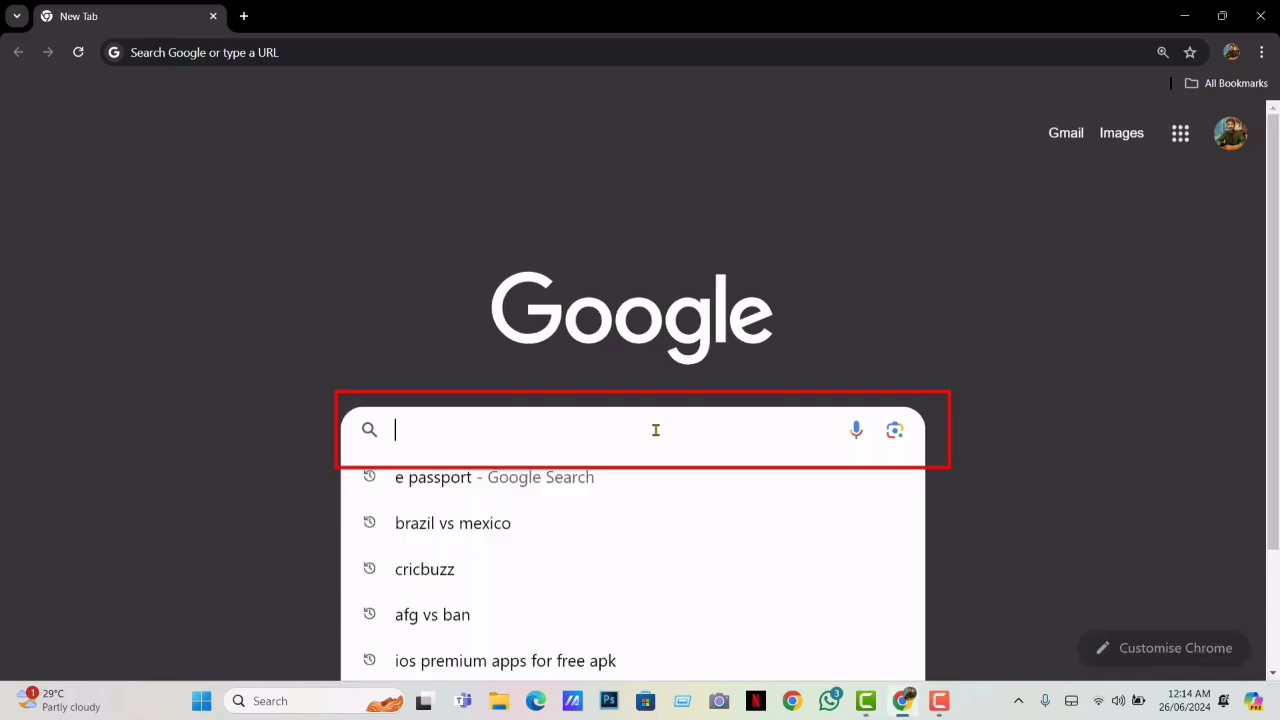
text(e )
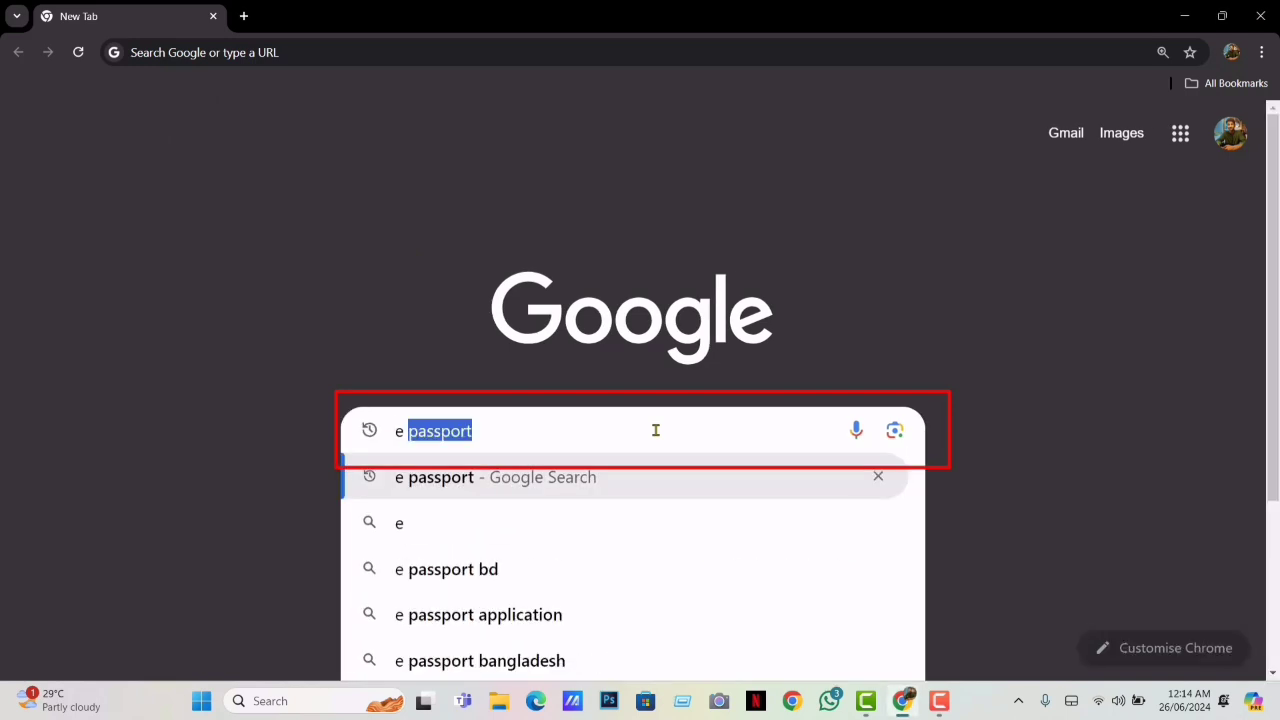
text(pass)
text(port)
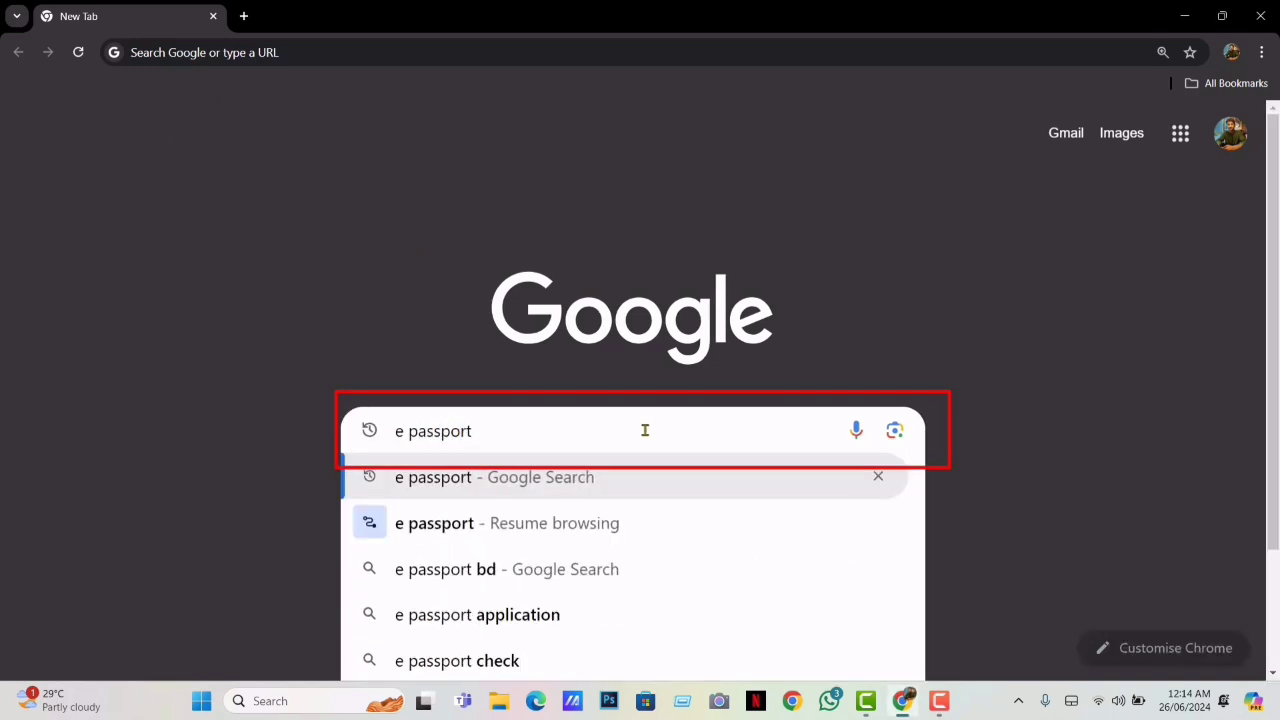
click(466, 486)
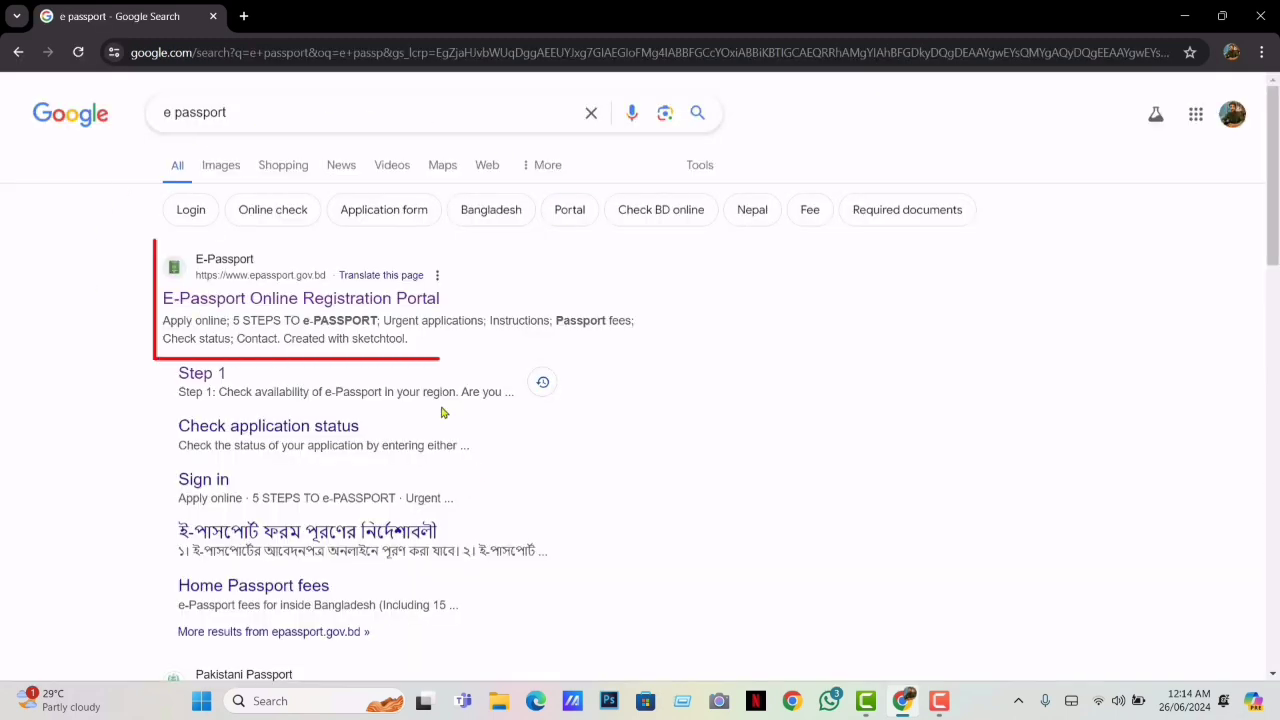
Open the official e-Passport portal and start an online application
click(250, 275)
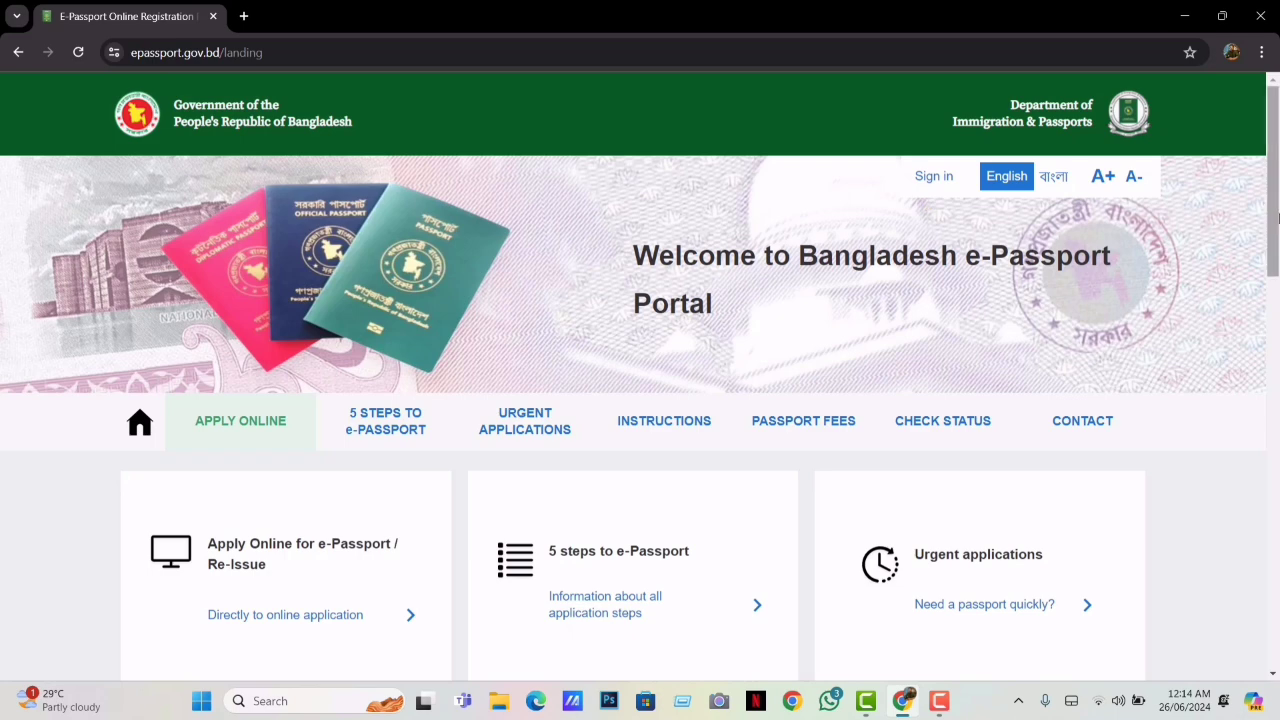
drag(1275, 227, 1276, 260)
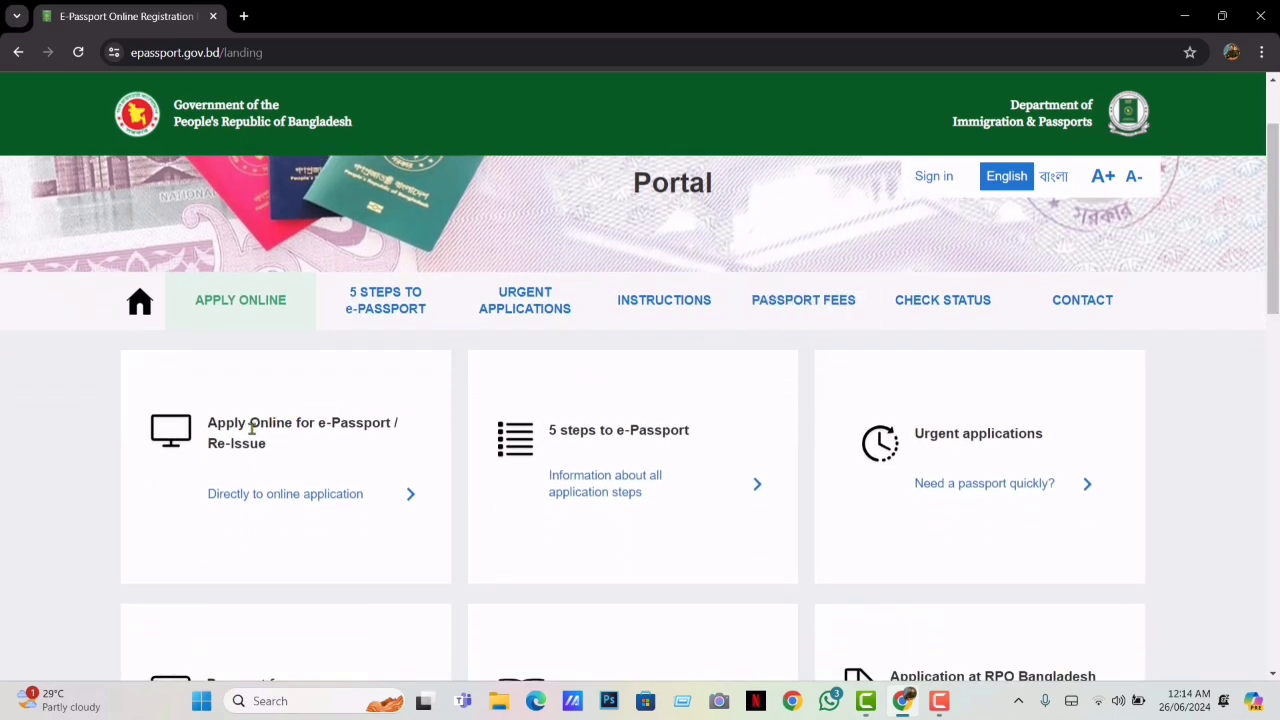
click(409, 497)
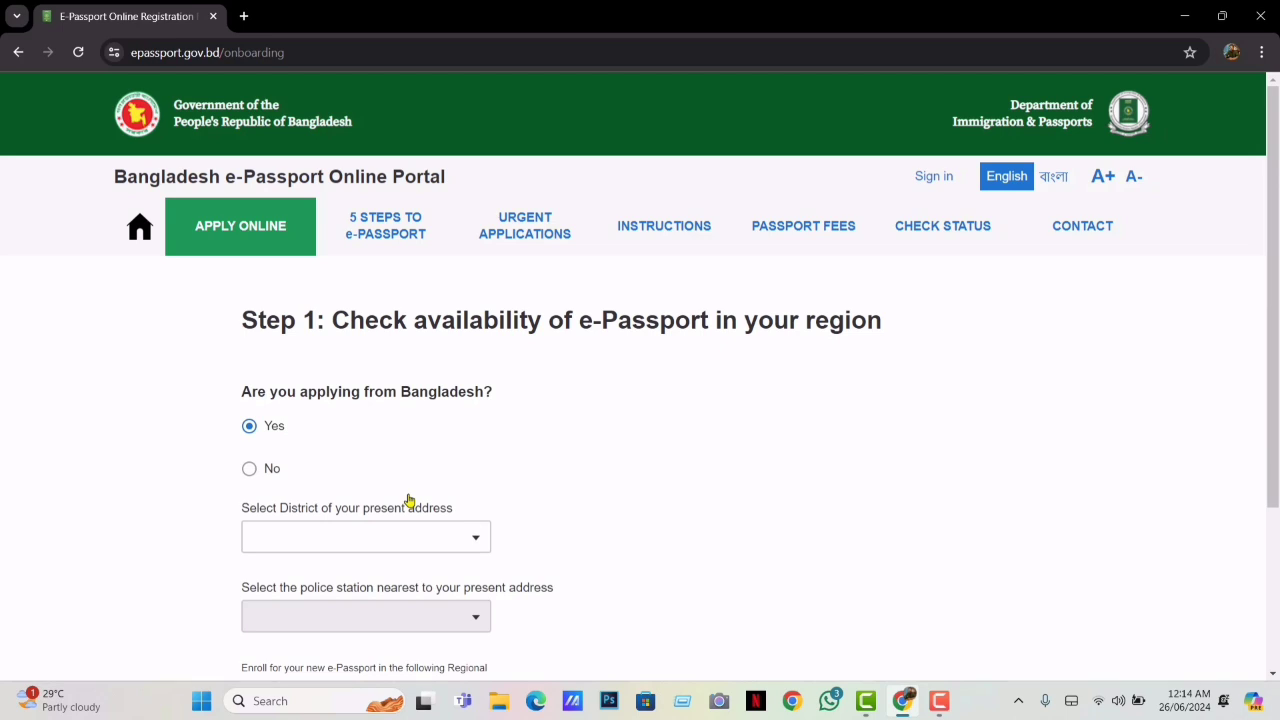
scroll(1276, 422, down, 2)
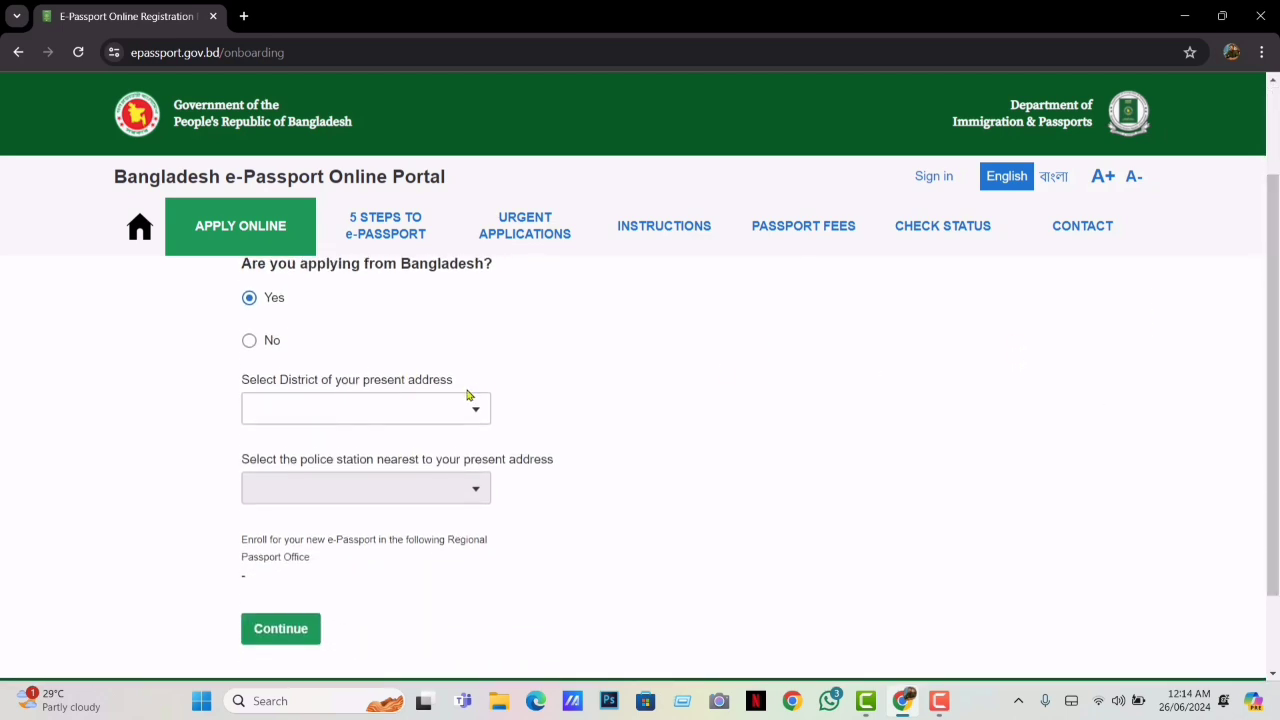
Choose district RANGPUR and police station KOTWALI METRO for the present address
click(456, 407)
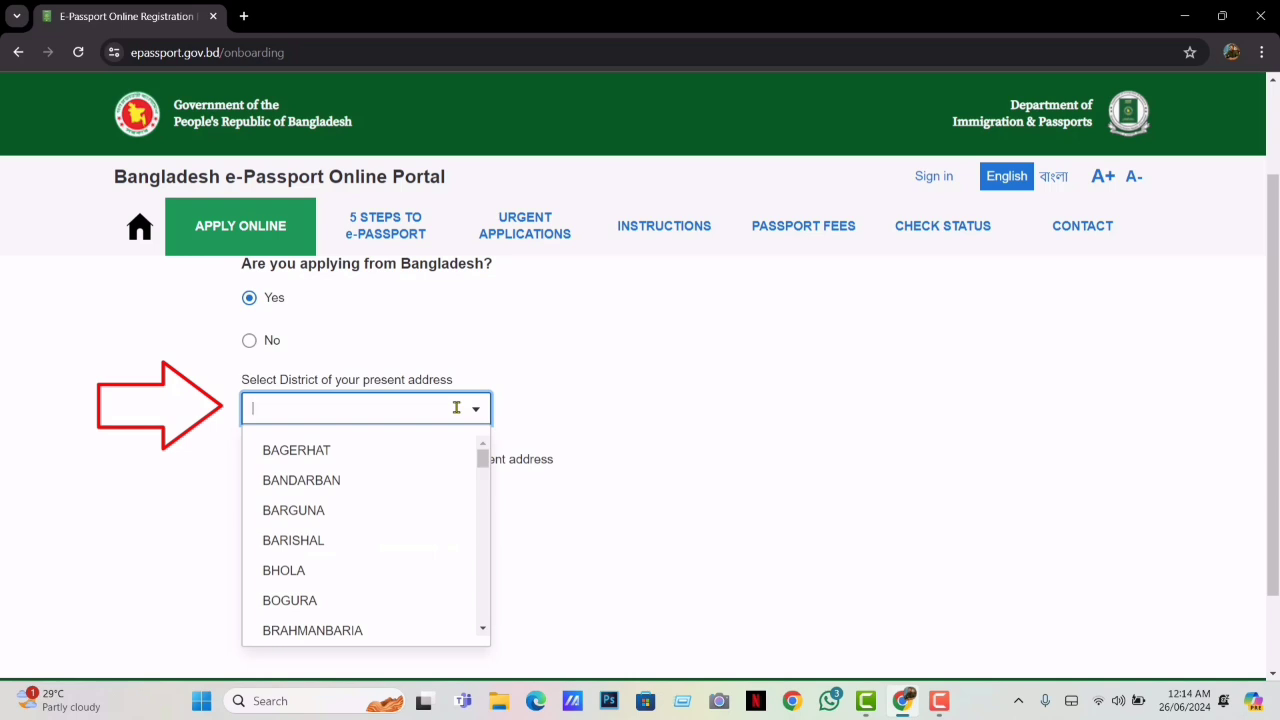
text(R)
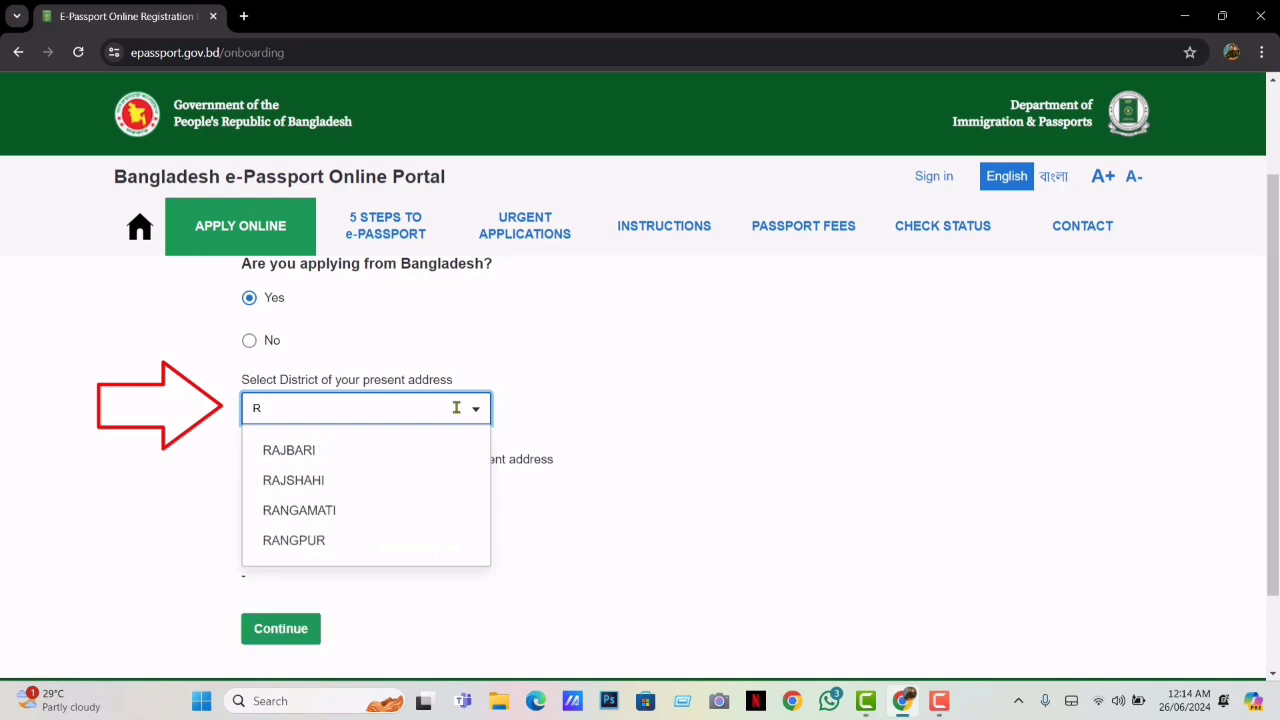
click(300, 541)
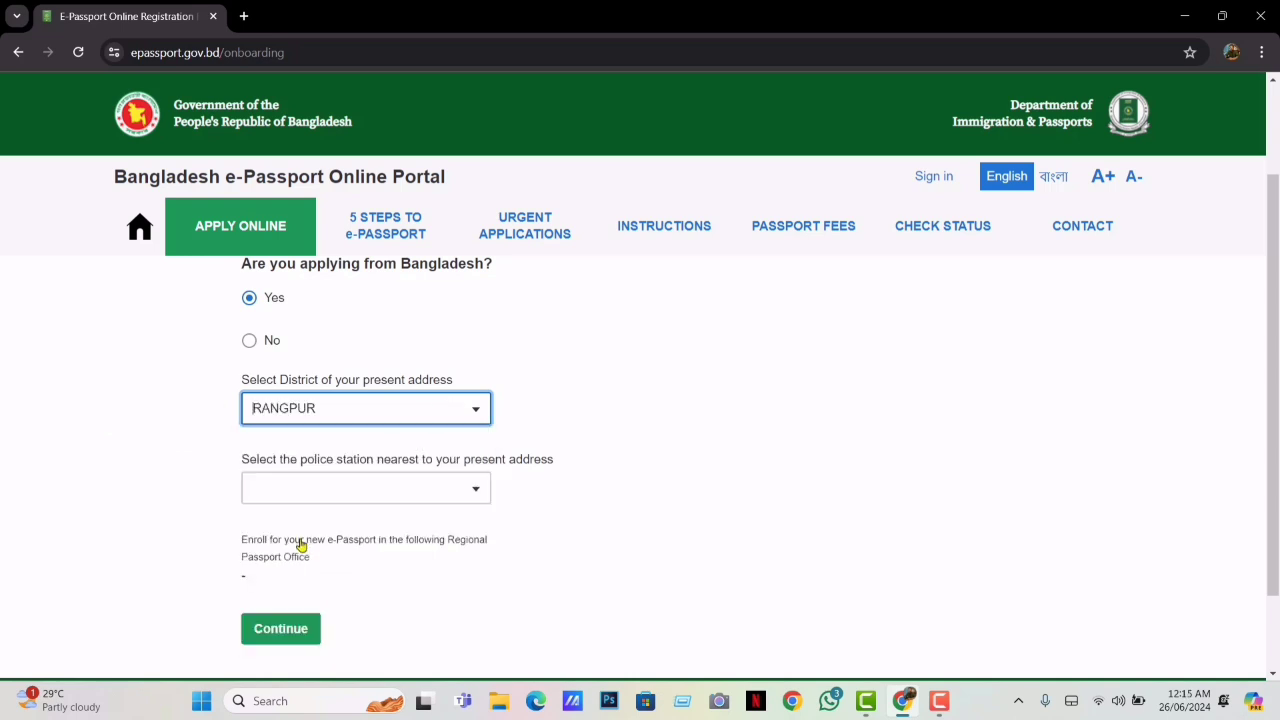
click(471, 497)
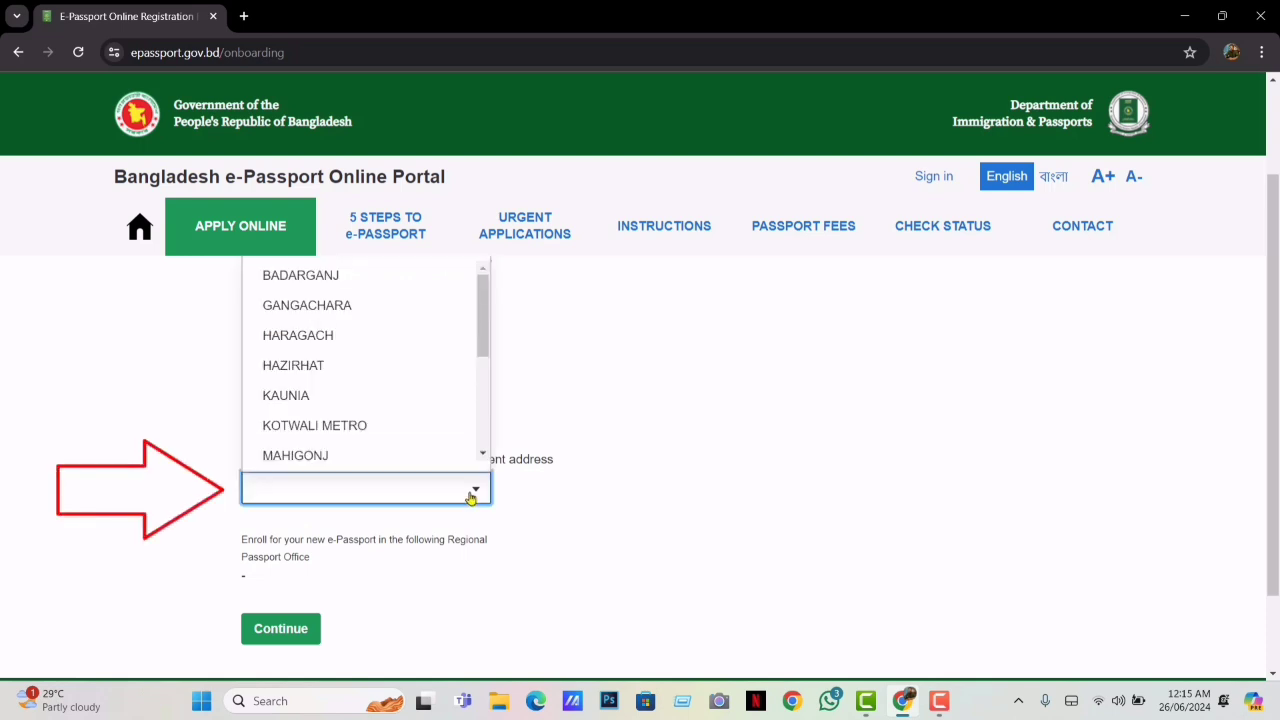
click(318, 426)
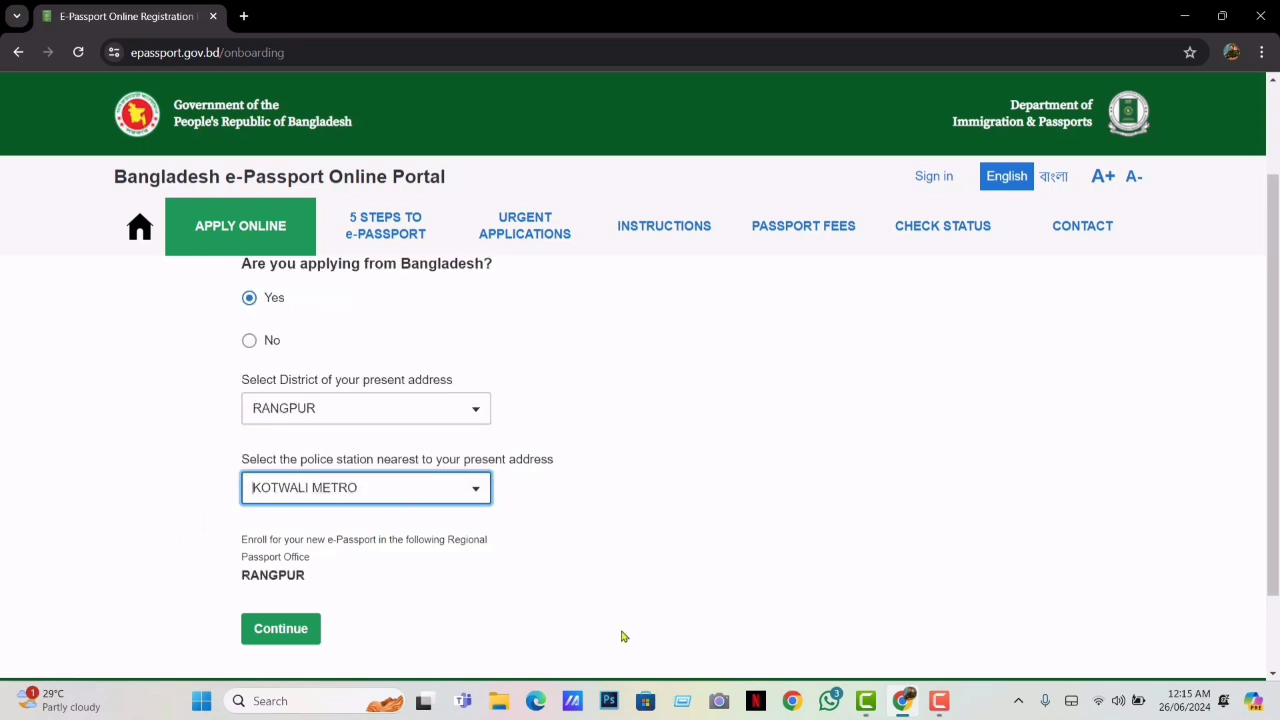
Continue past the region check, paste the email address, pass the hCaptcha and submit
click(289, 636)
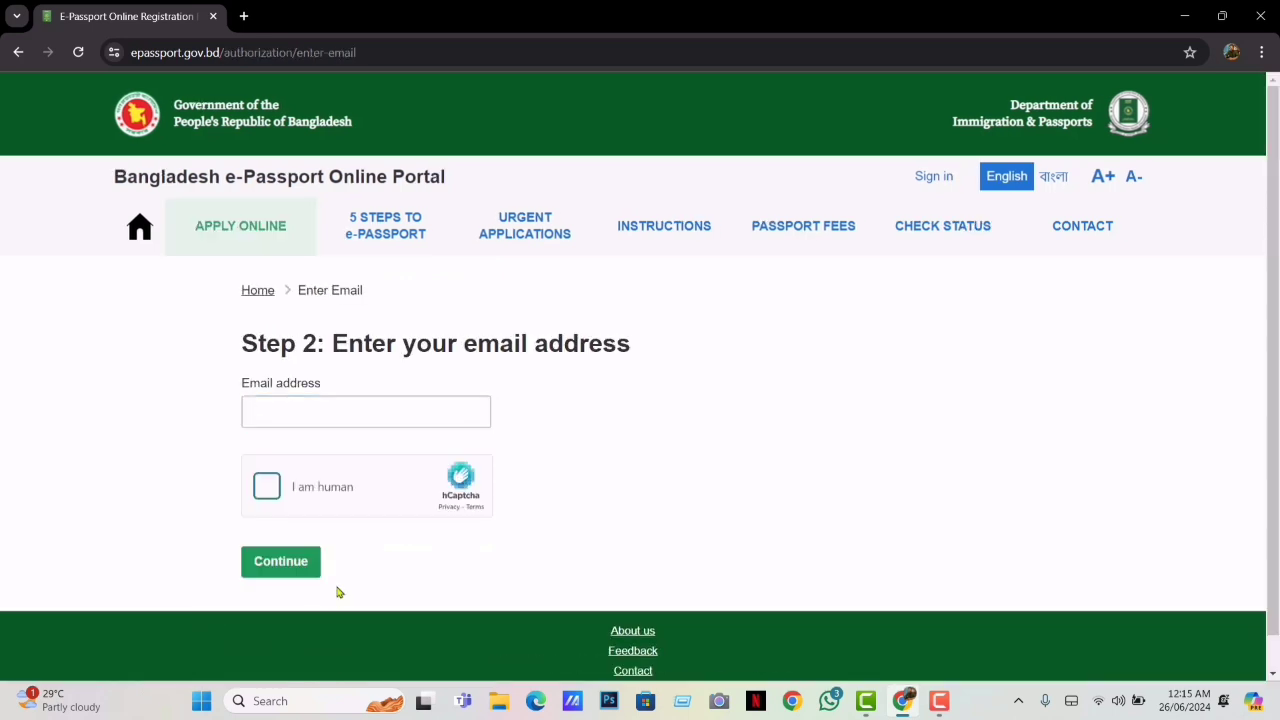
click(320, 401)
click(317, 405)
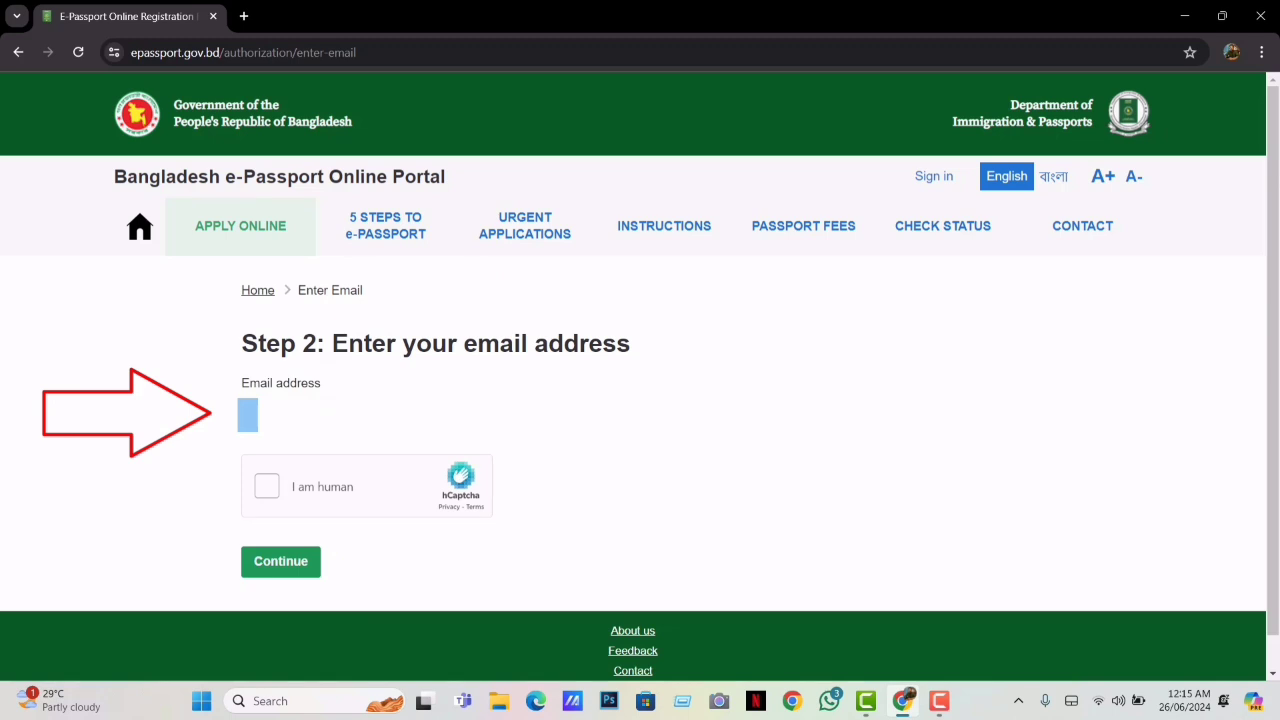
key(ctrl+v)
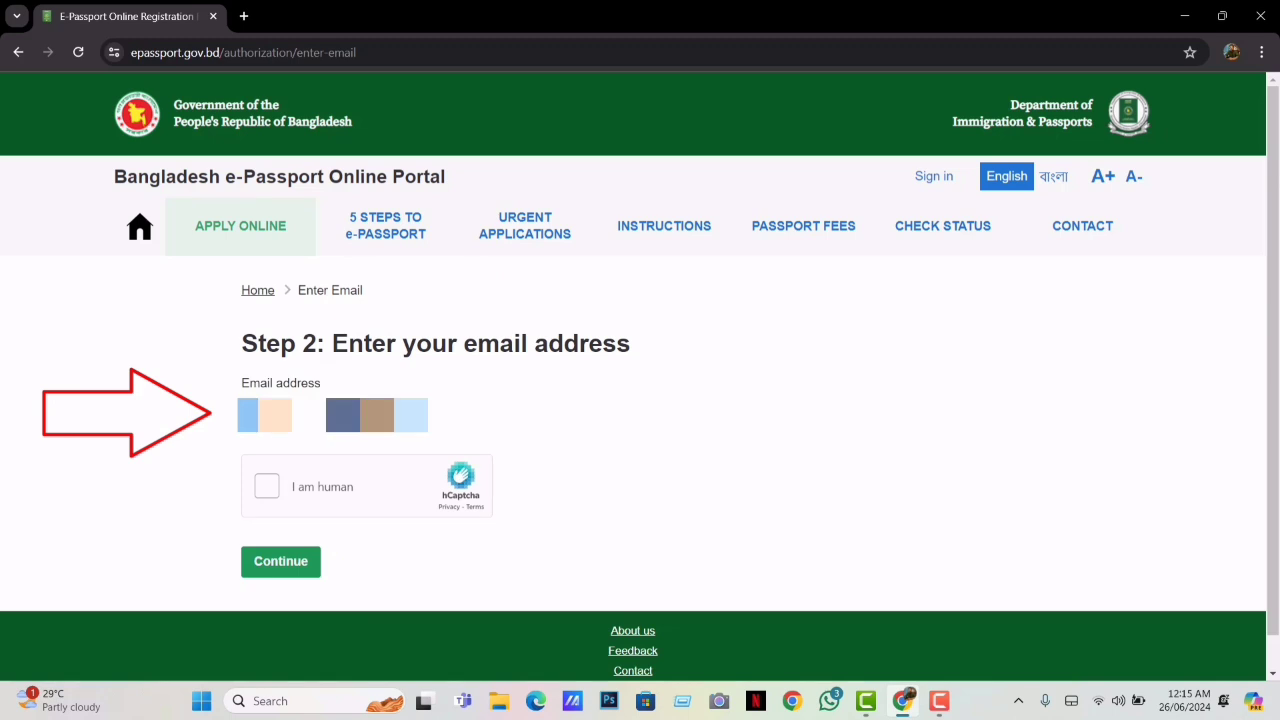
click(265, 487)
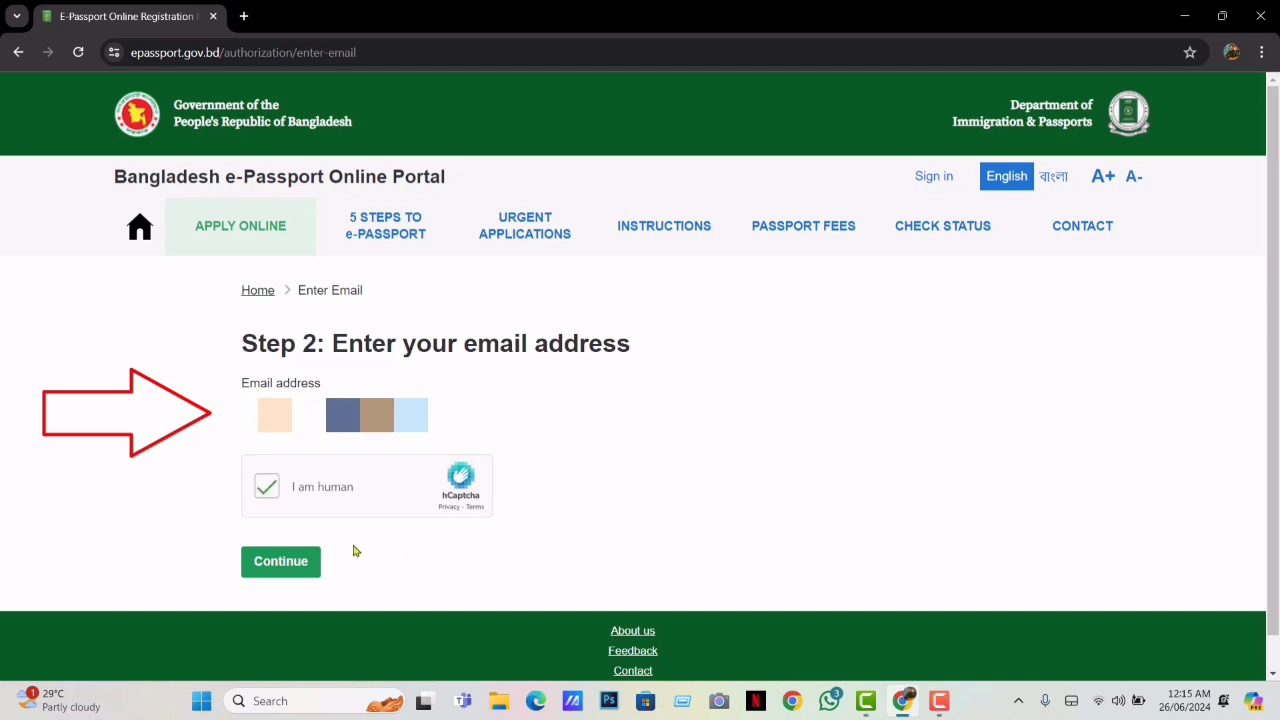
click(297, 564)
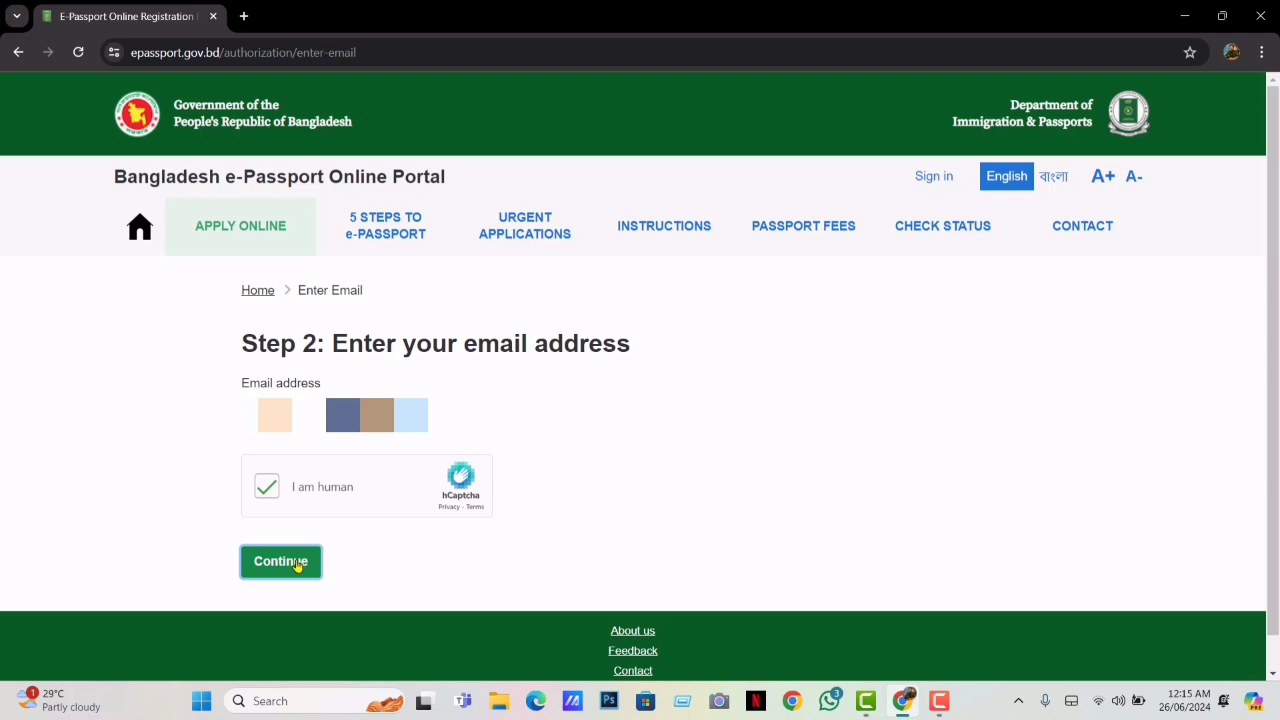
Enter the mobile number, tick the human check and submit the account form
scroll(297, 564, down, 10)
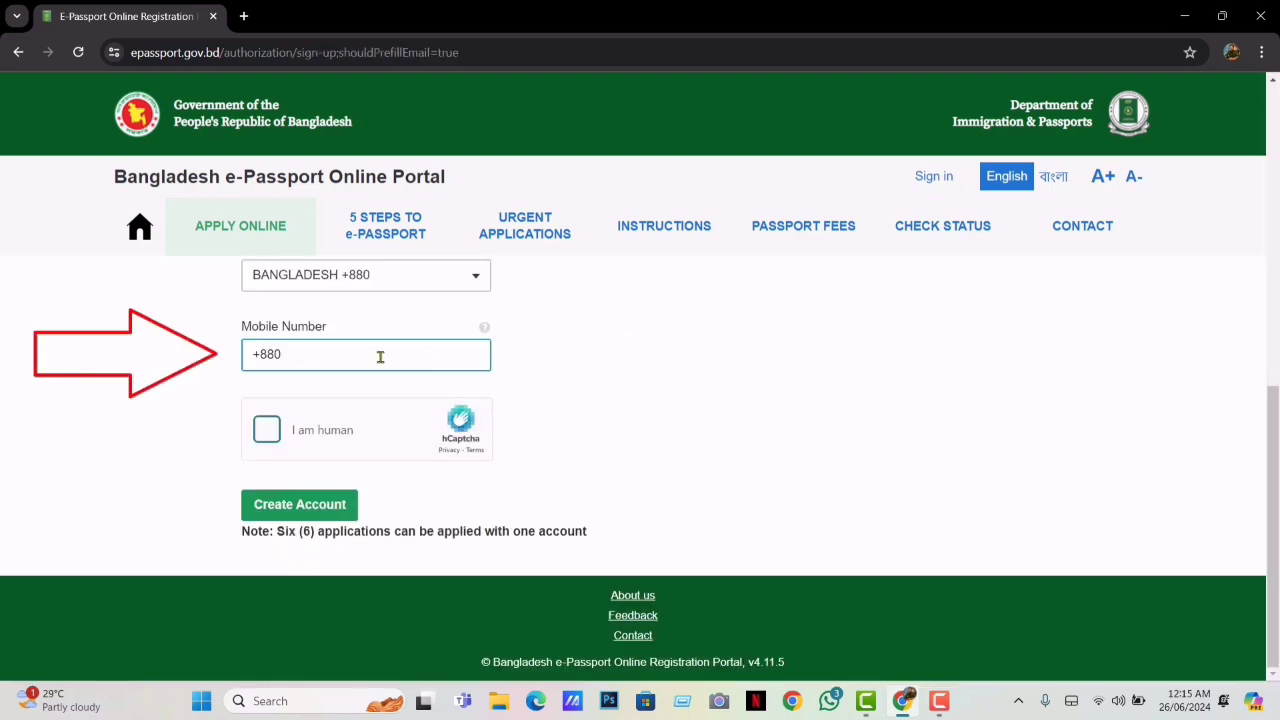
click(344, 355)
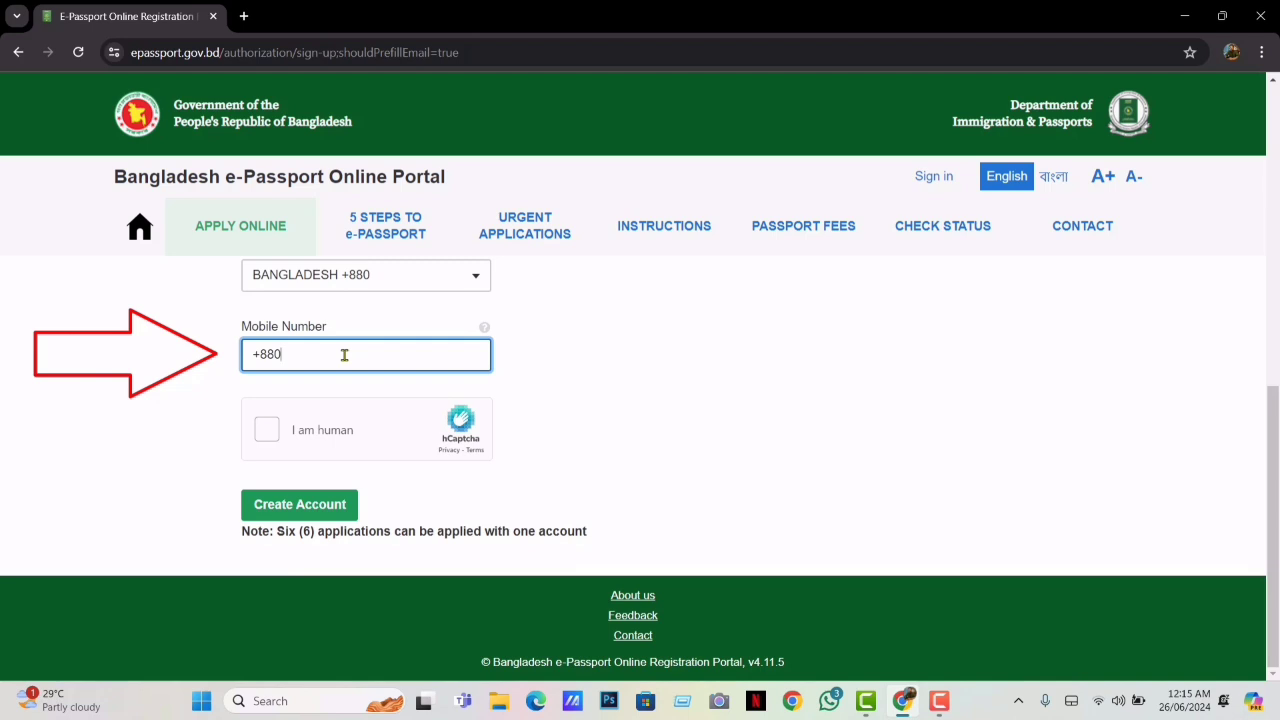
text(17)
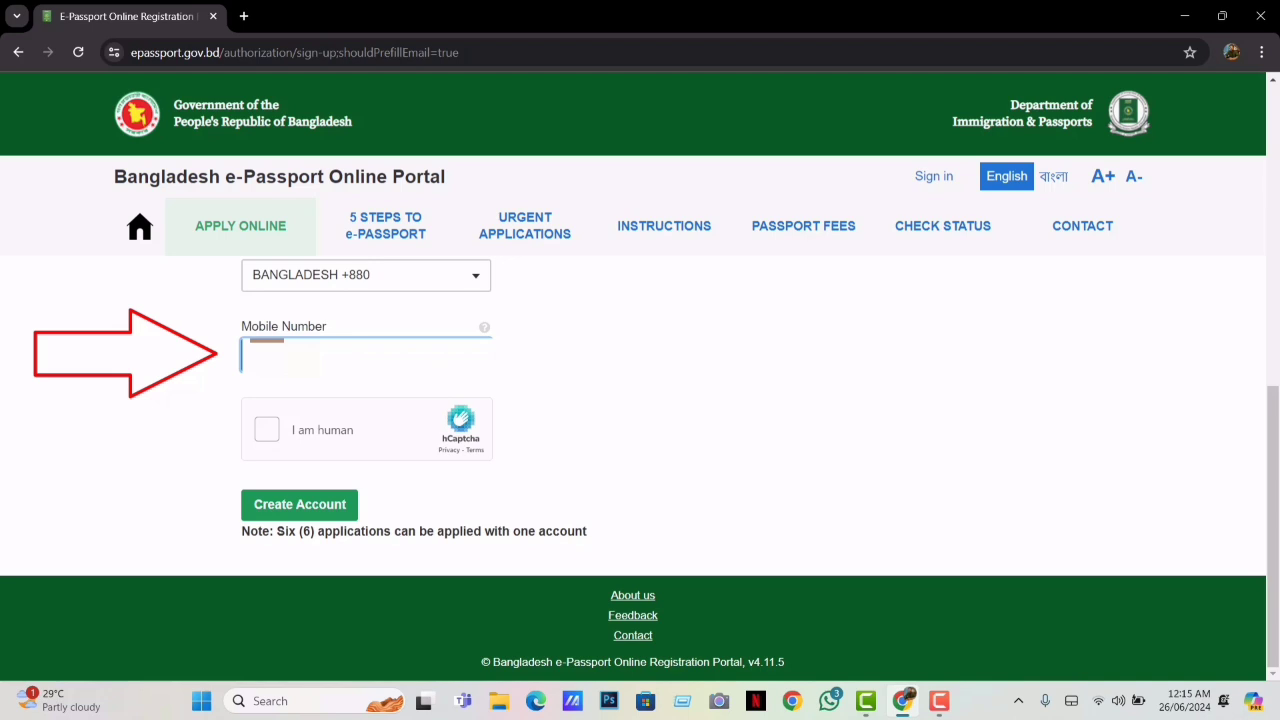
click(267, 431)
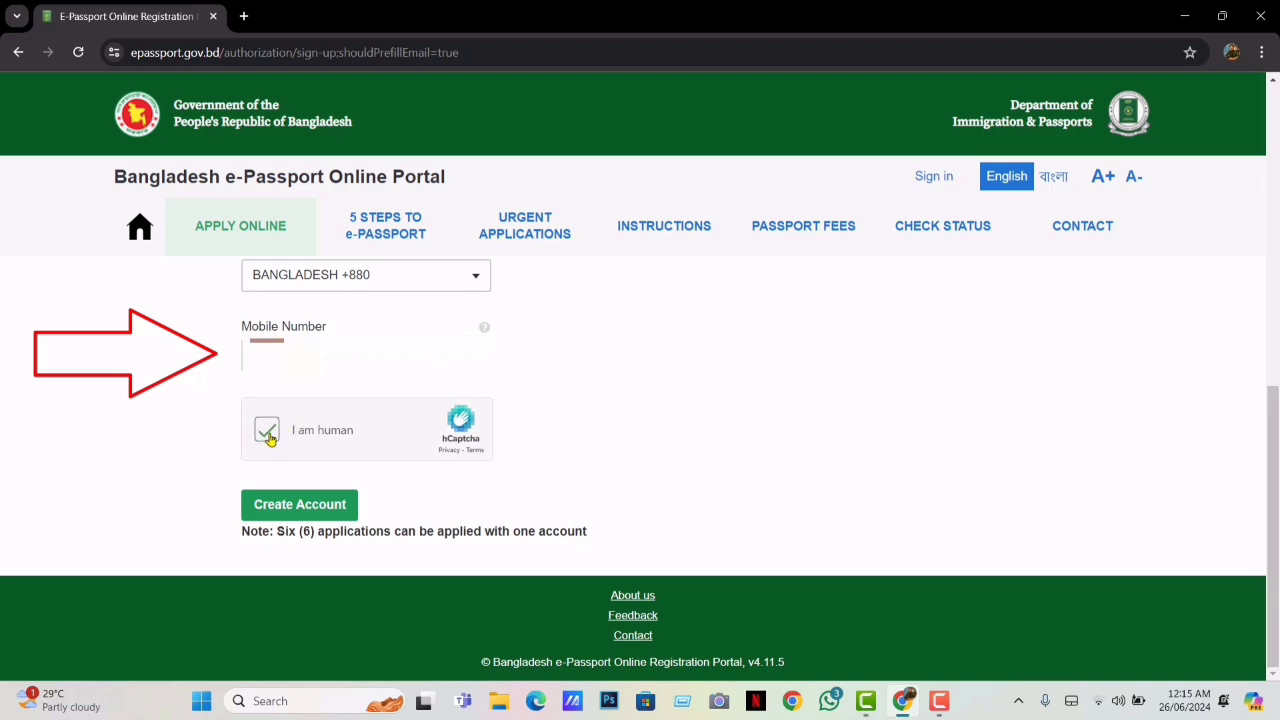
click(299, 507)
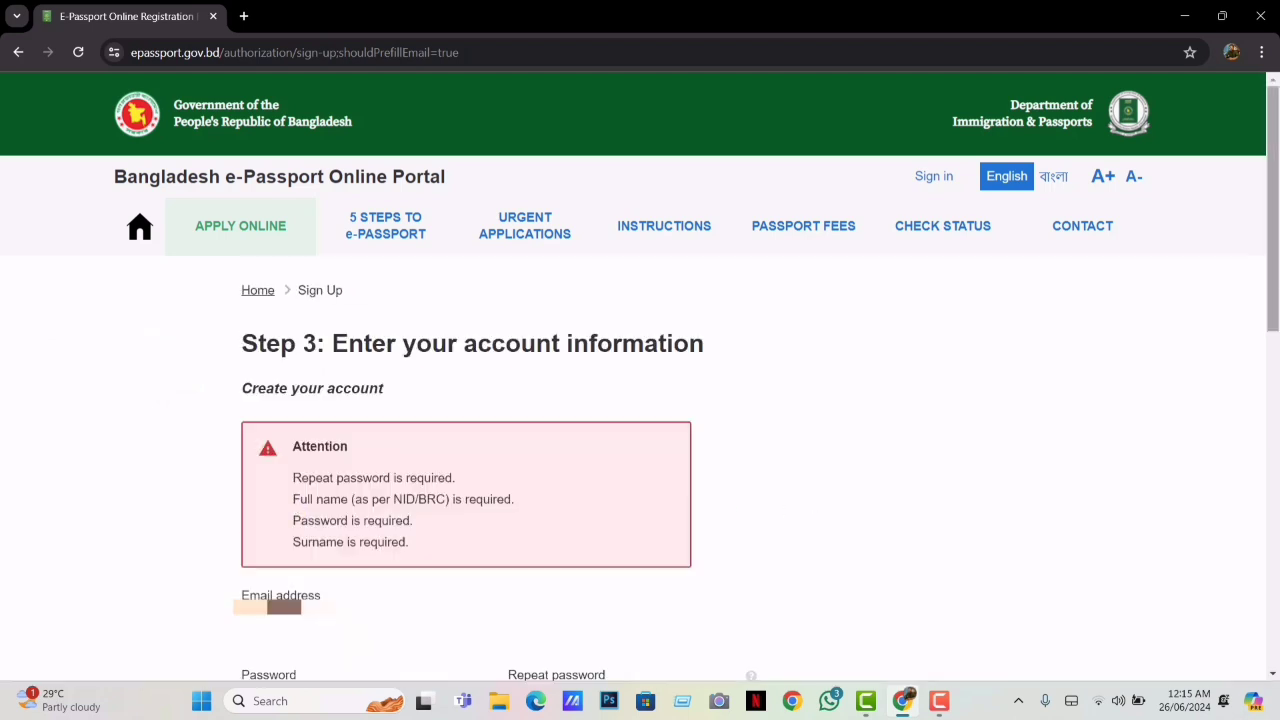
Enter the account password and retype it in the repeat password field
scroll(1278, 265, down, 4)
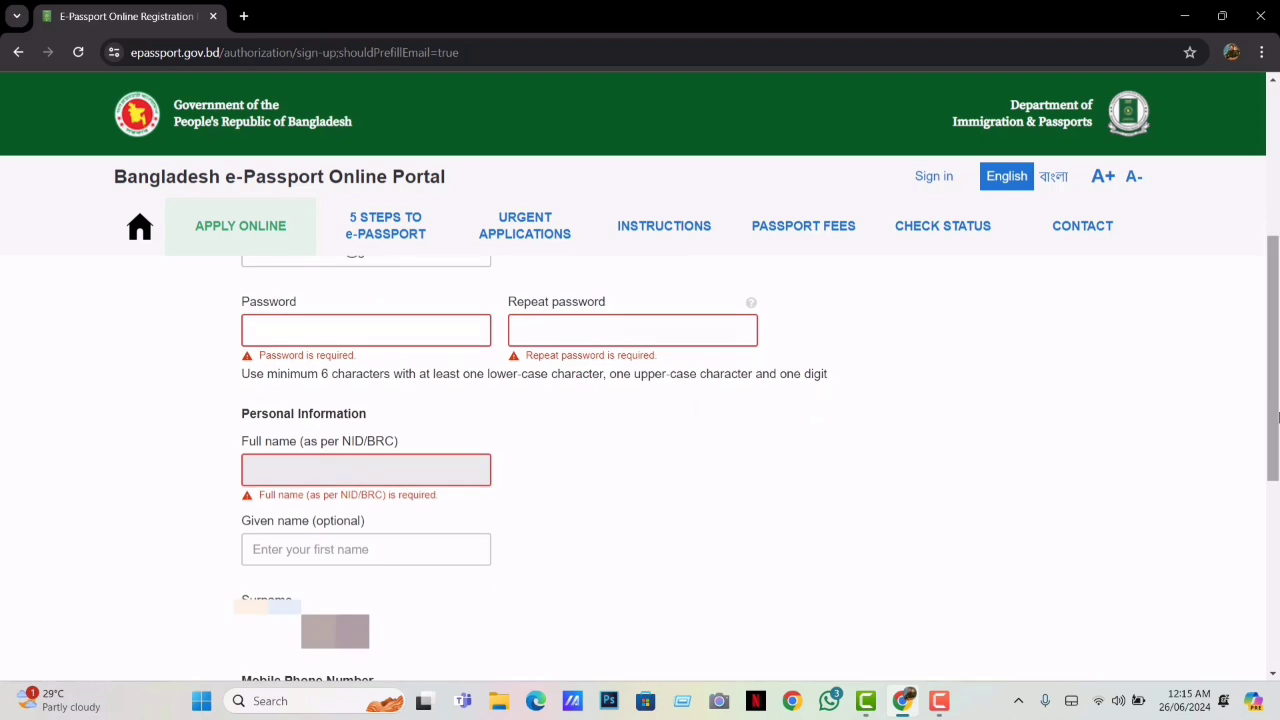
click(308, 329)
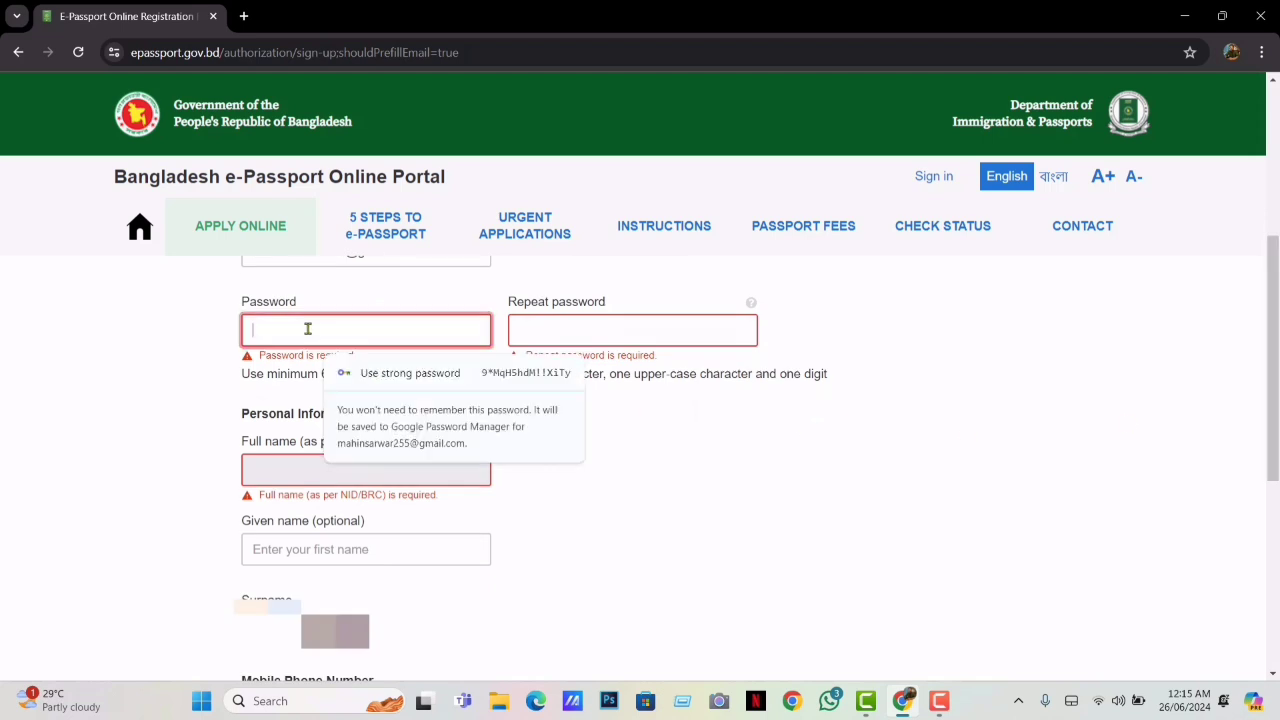
text(m)
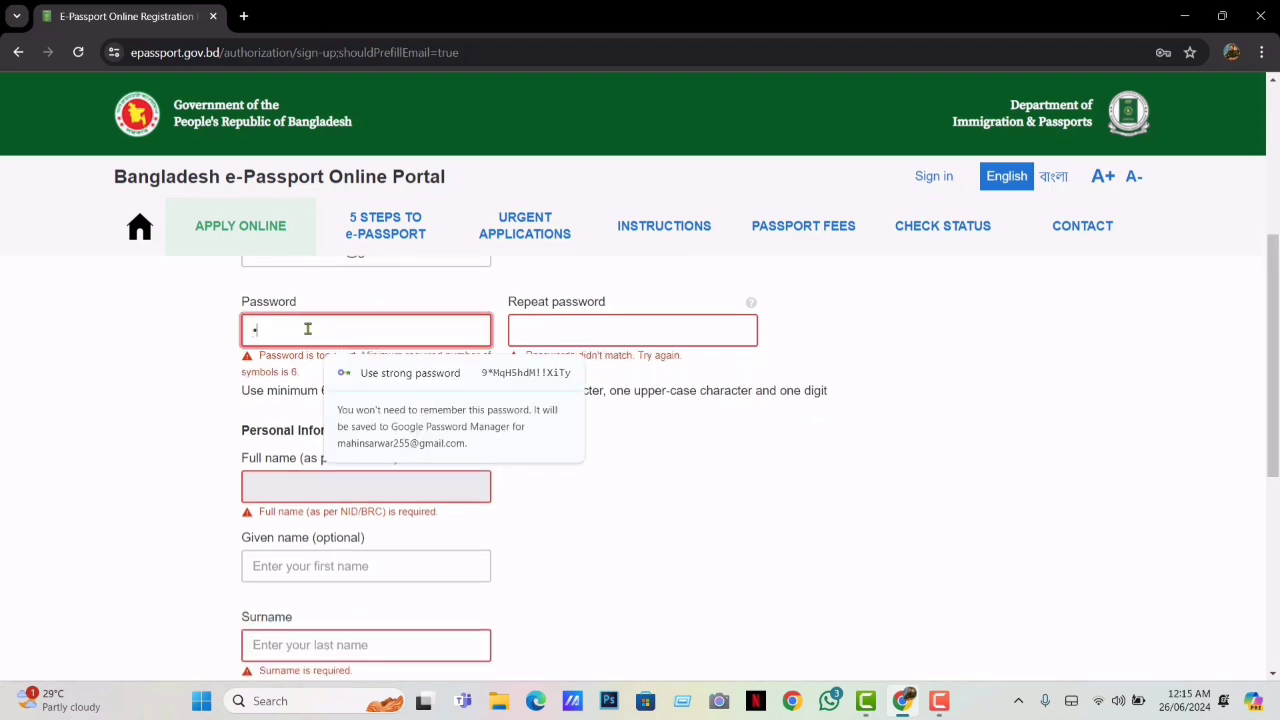
text(1)
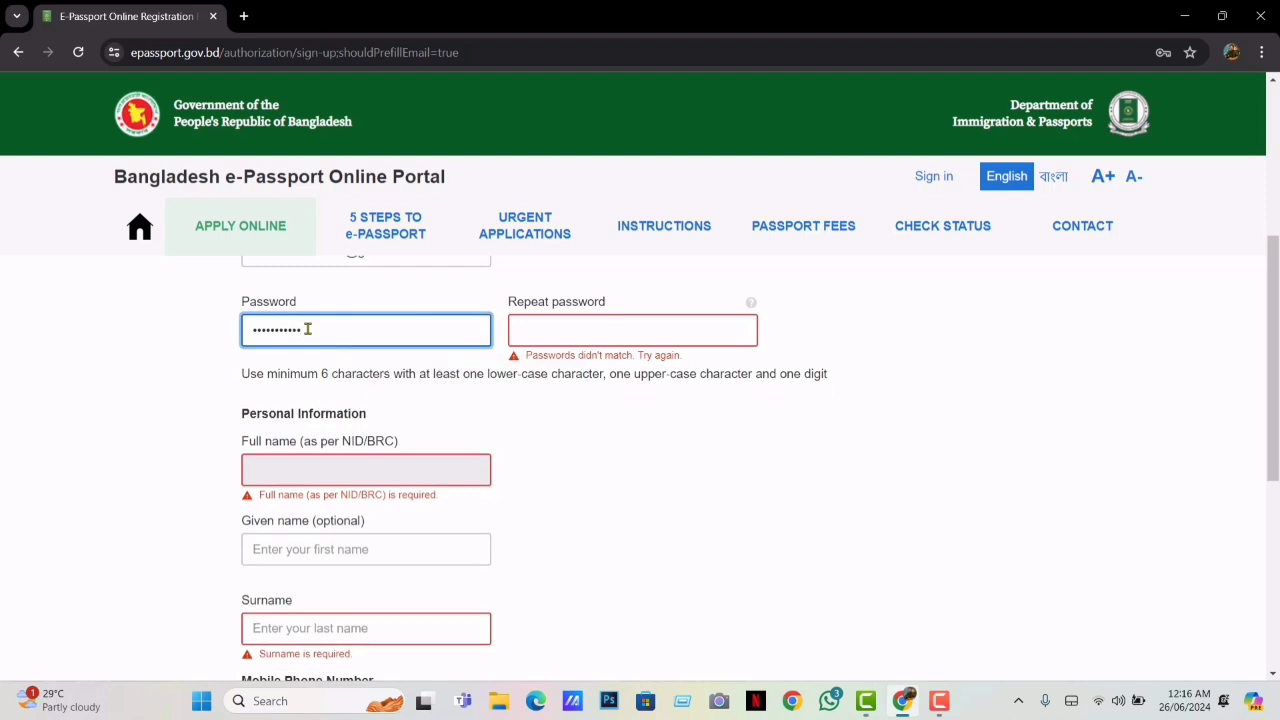
click(632, 328)
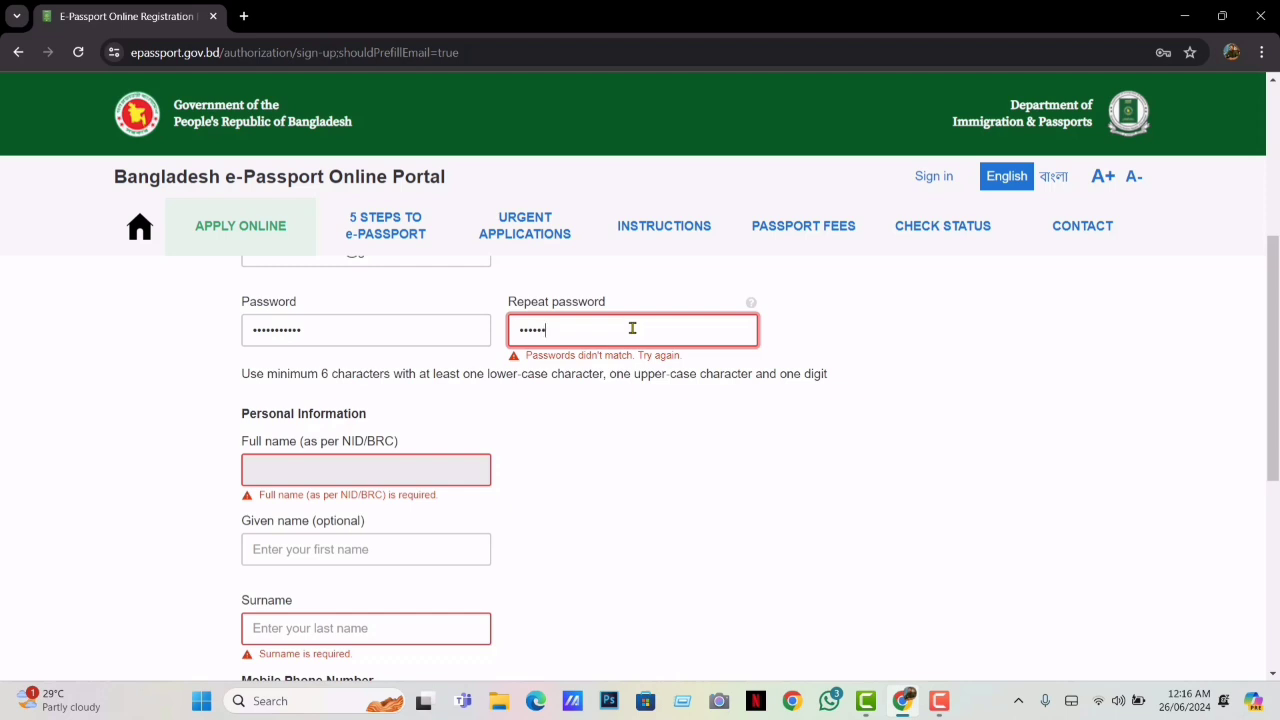
text(1)
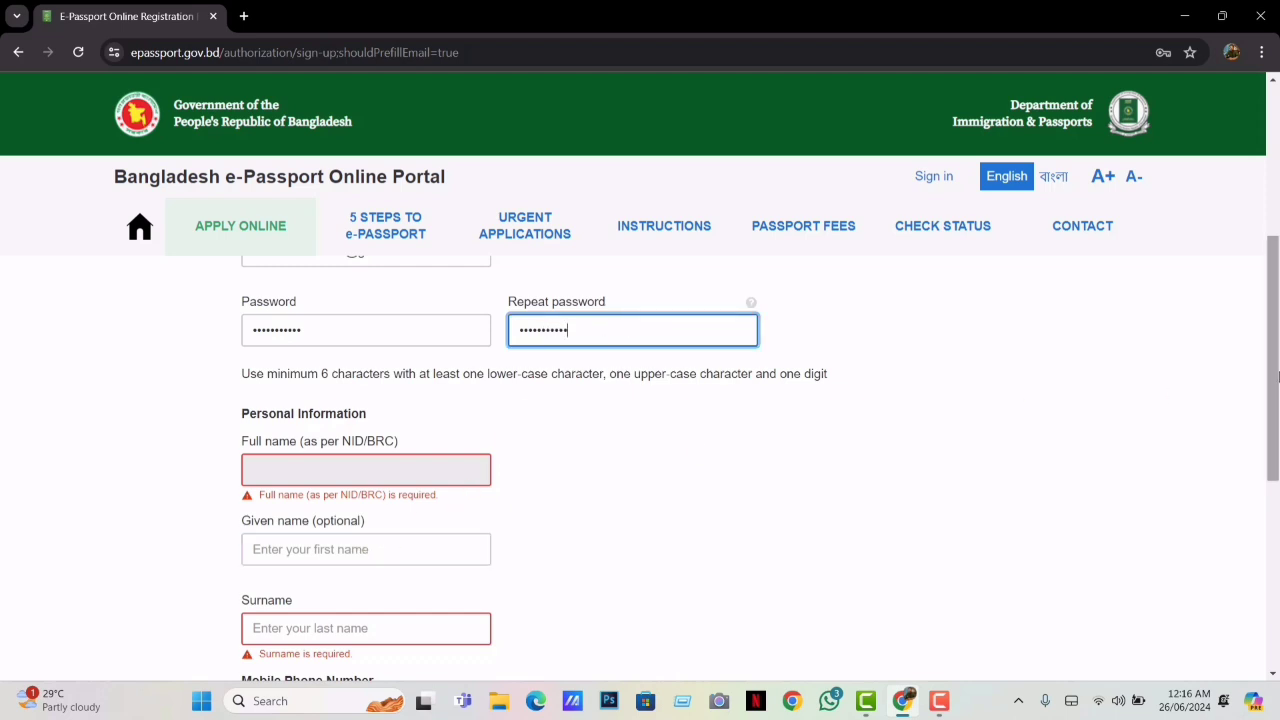
Fill in the applicant's given name and surname and create the account
scroll(1180, 410, down, 1)
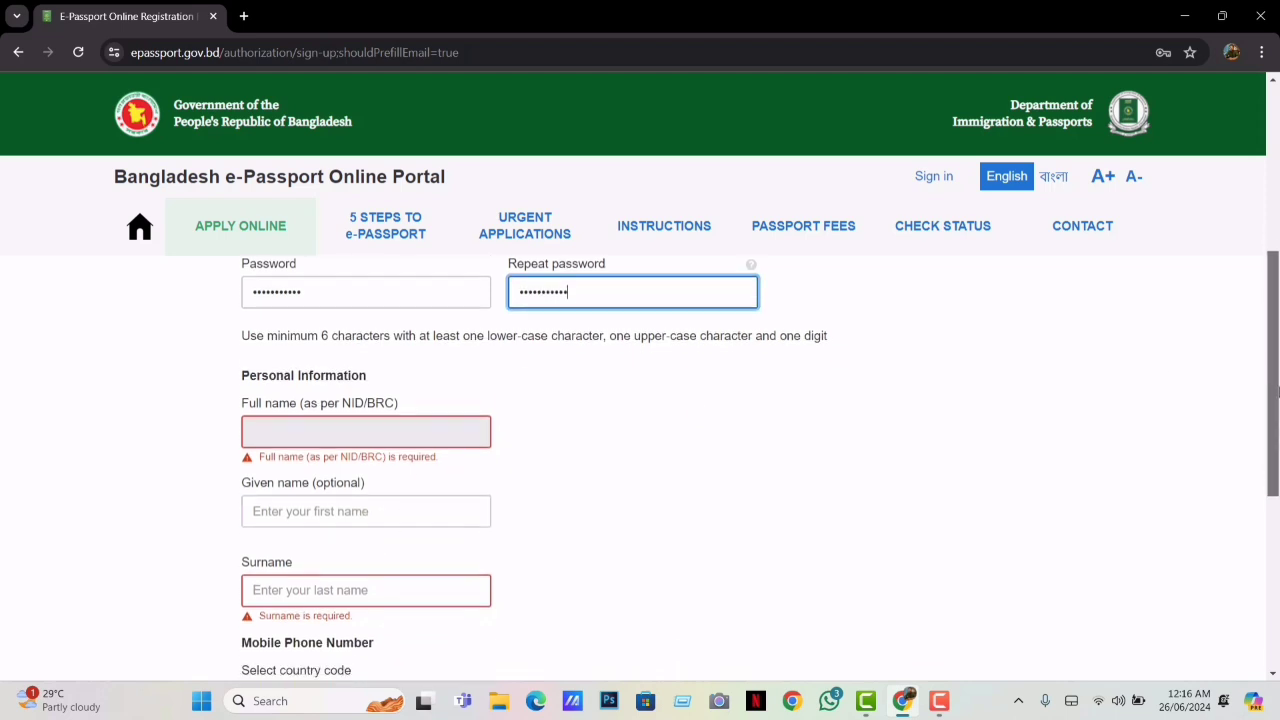
click(385, 505)
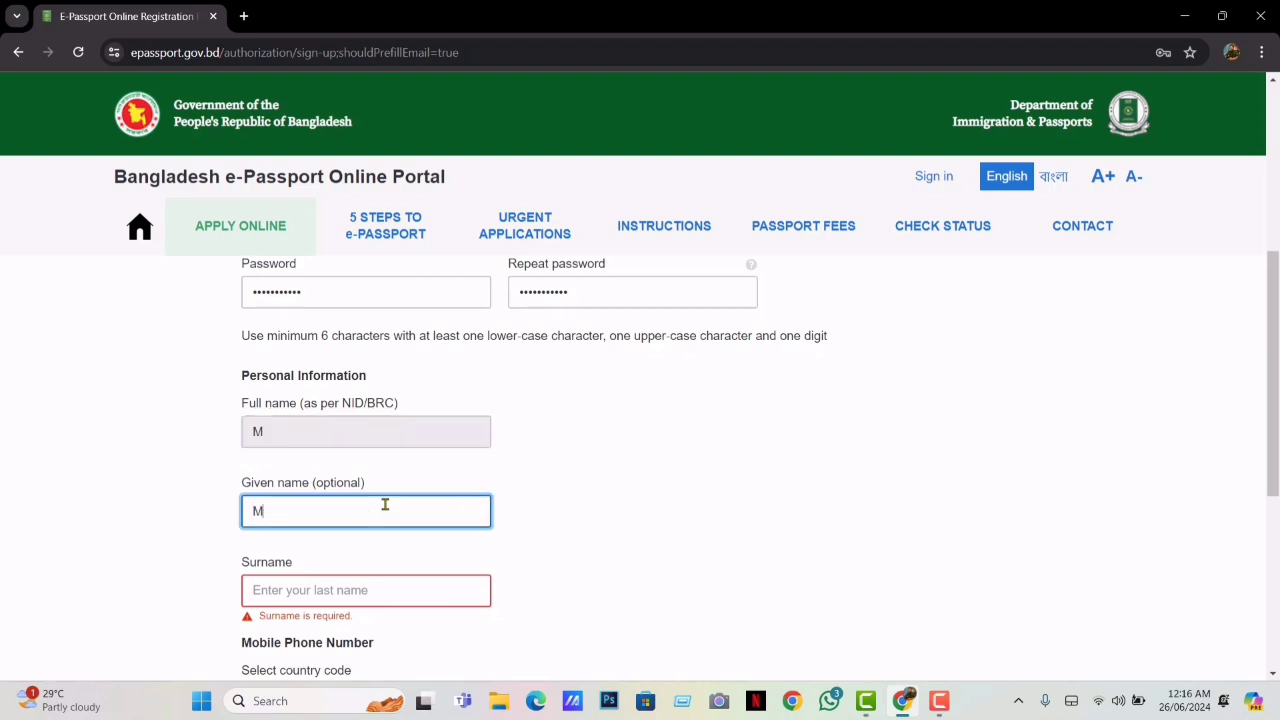
click(337, 591)
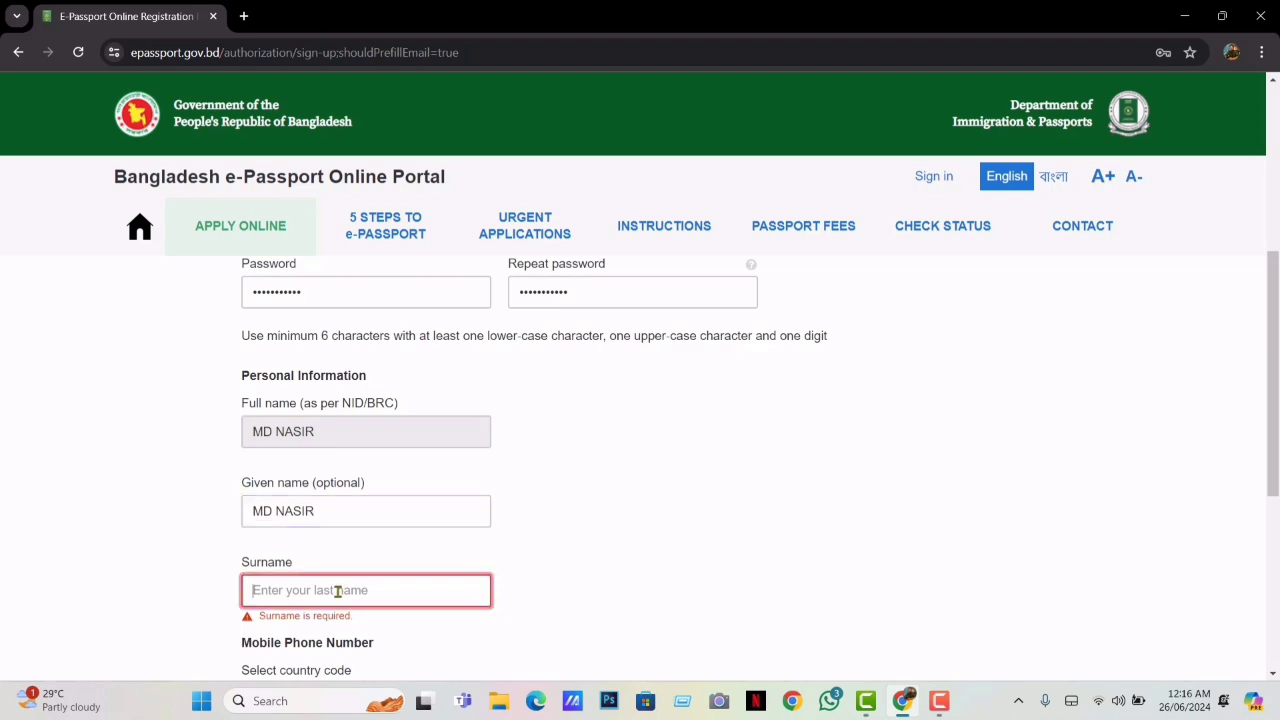
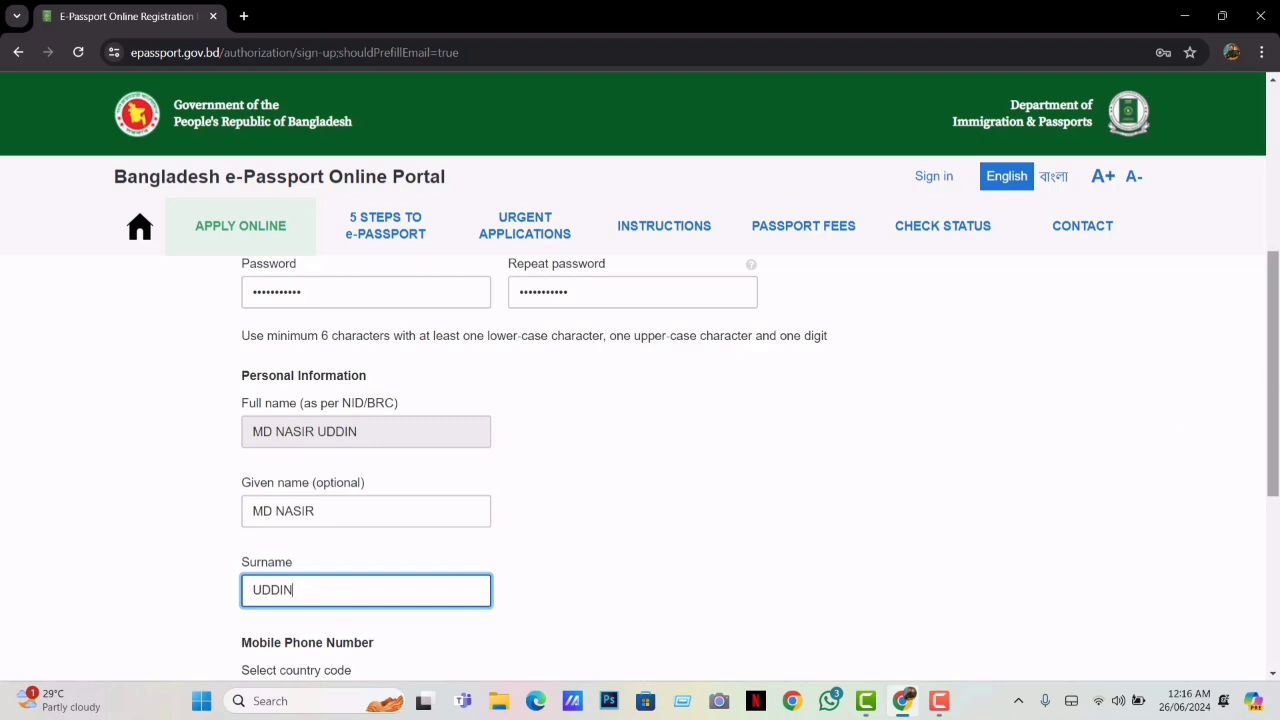
drag(1277, 374, 1278, 512)
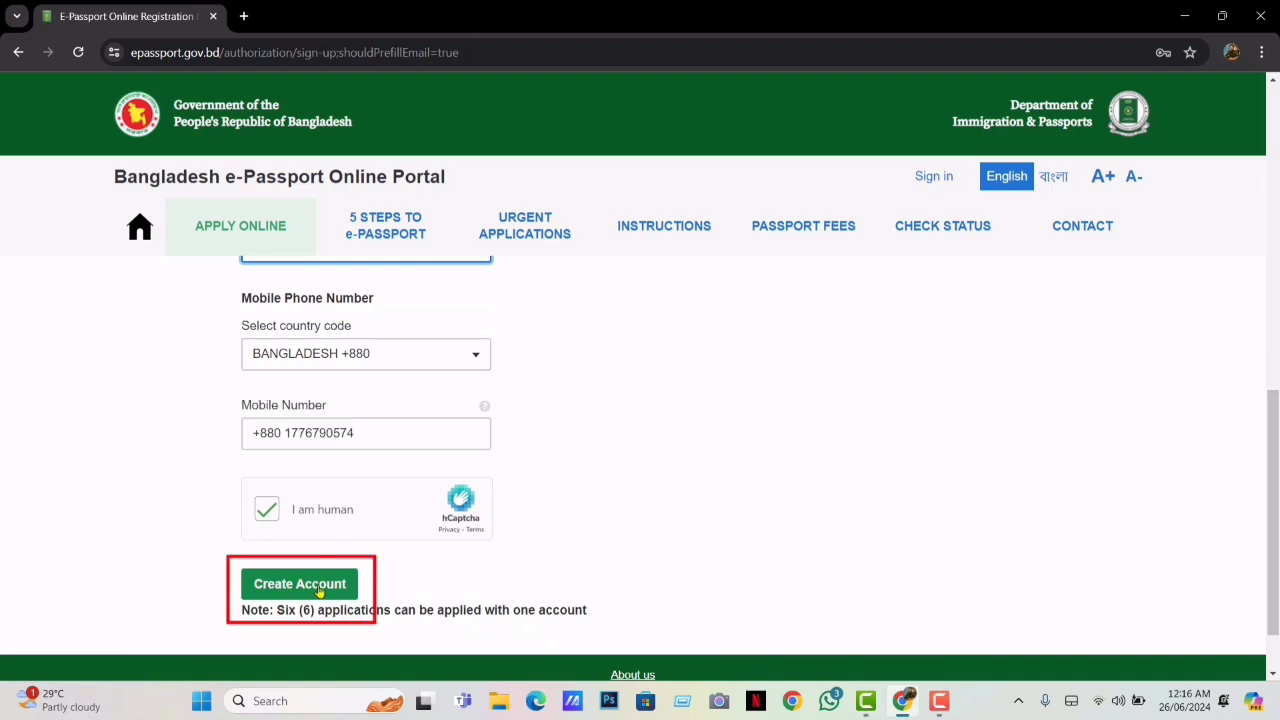
click(300, 584)
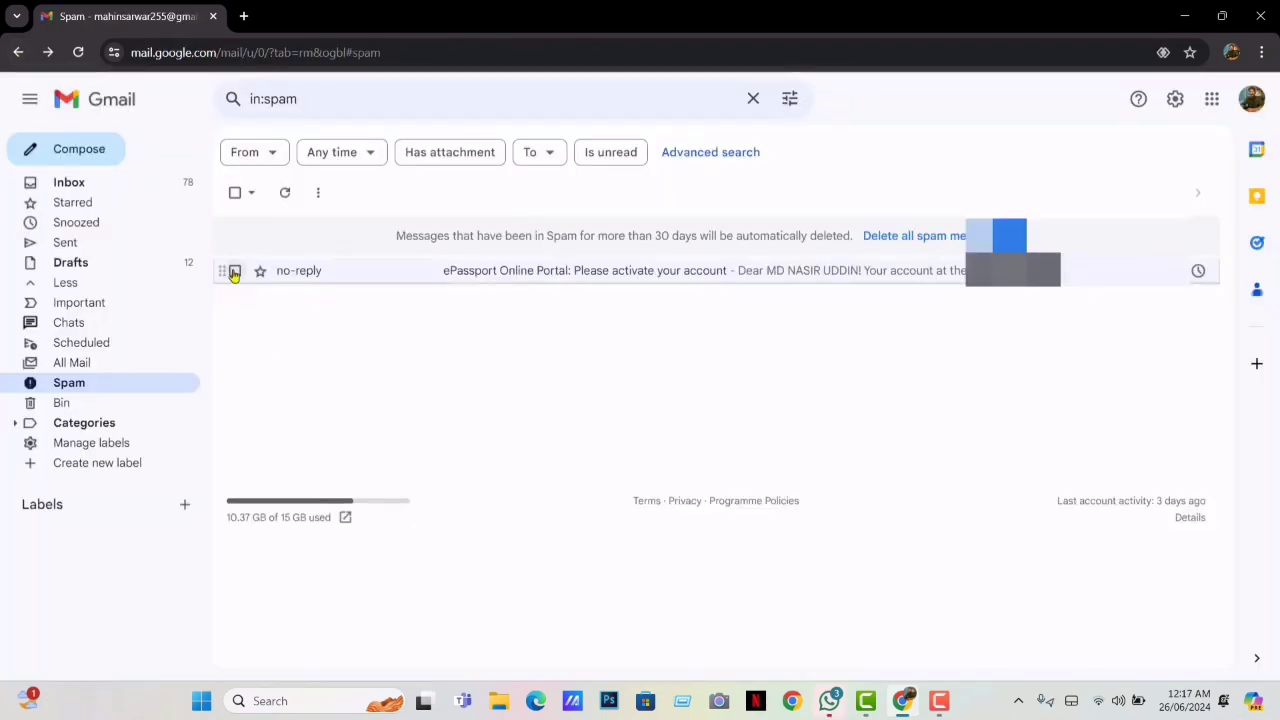
Mark the ePassport activation email as not spam, open it from the Inbox and follow its link
click(234, 272)
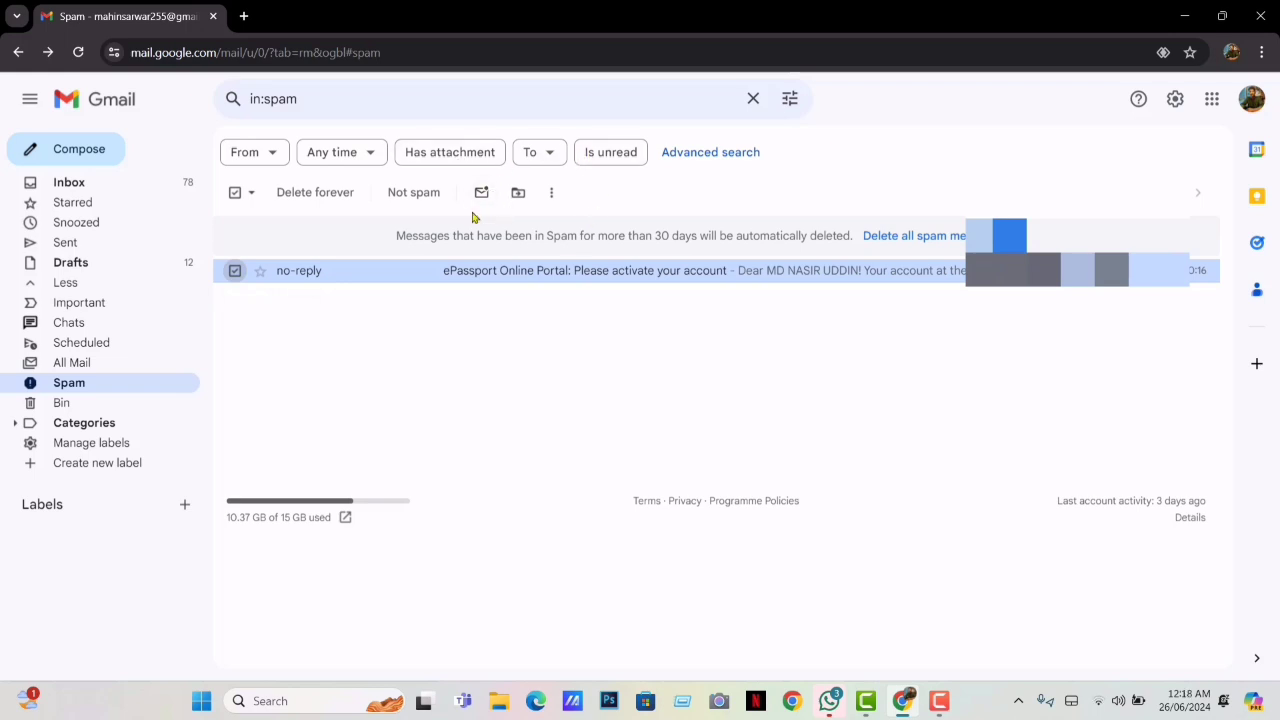
click(415, 193)
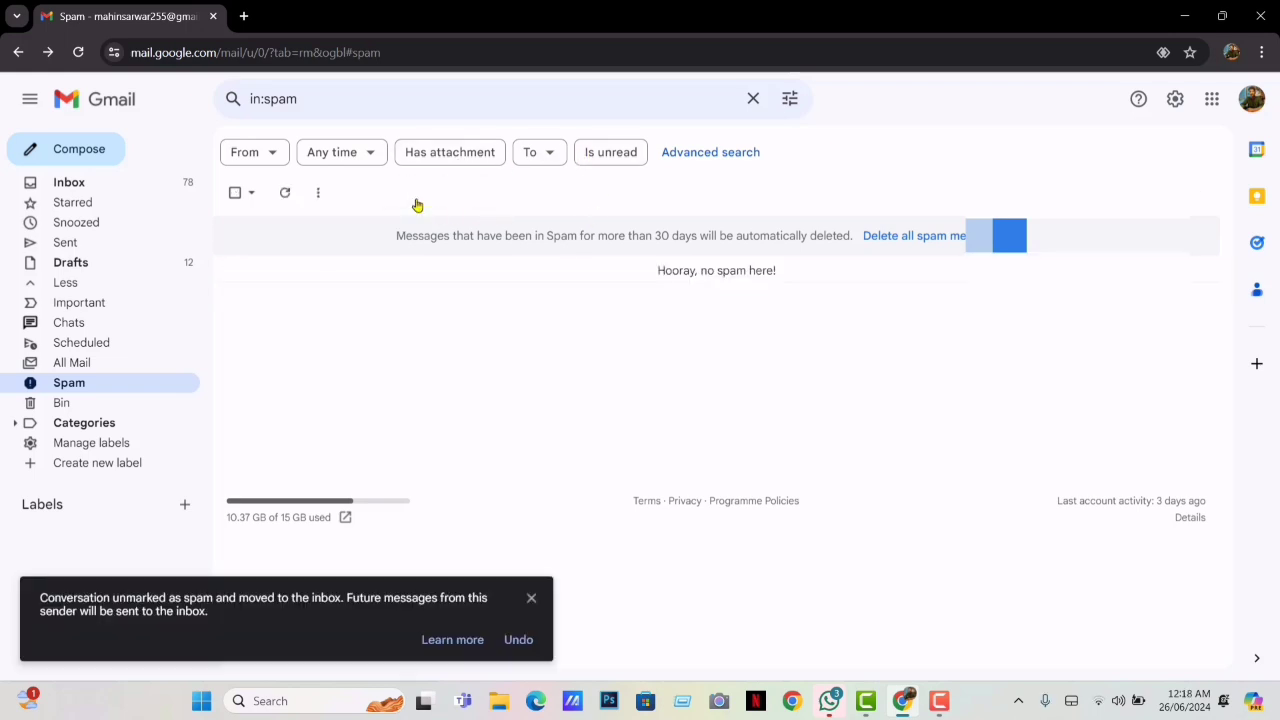
click(69, 184)
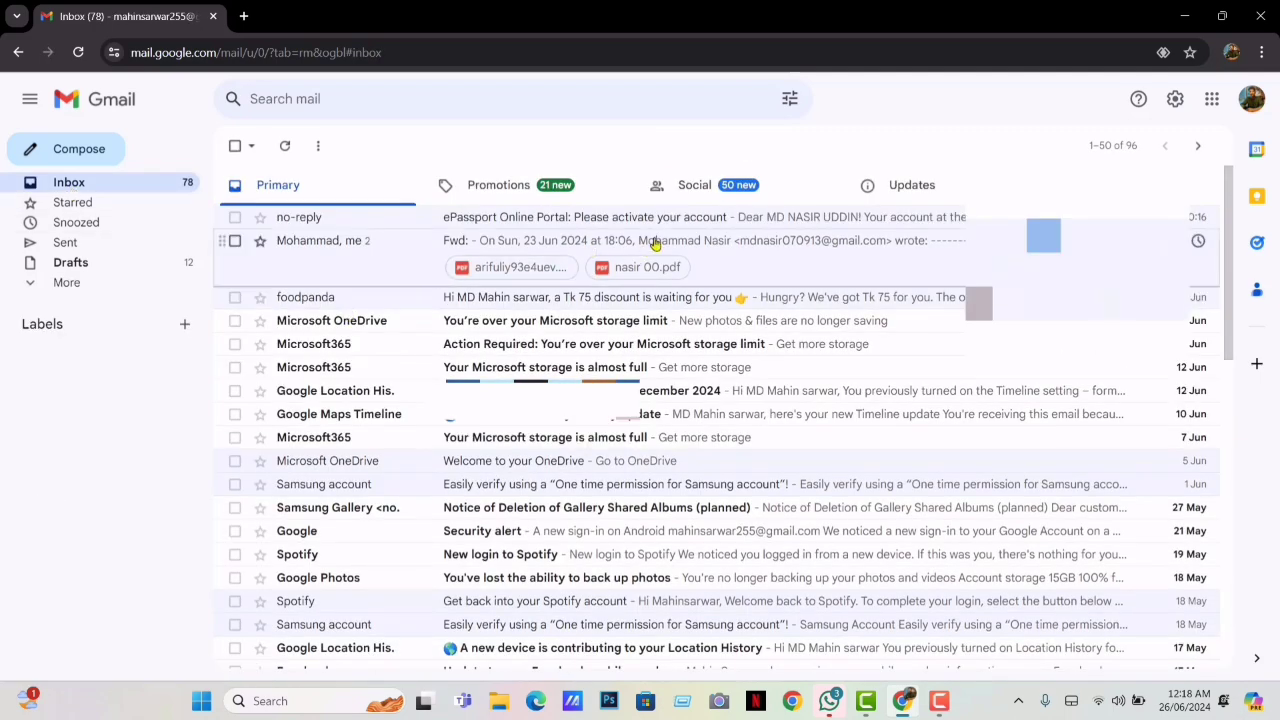
click(605, 219)
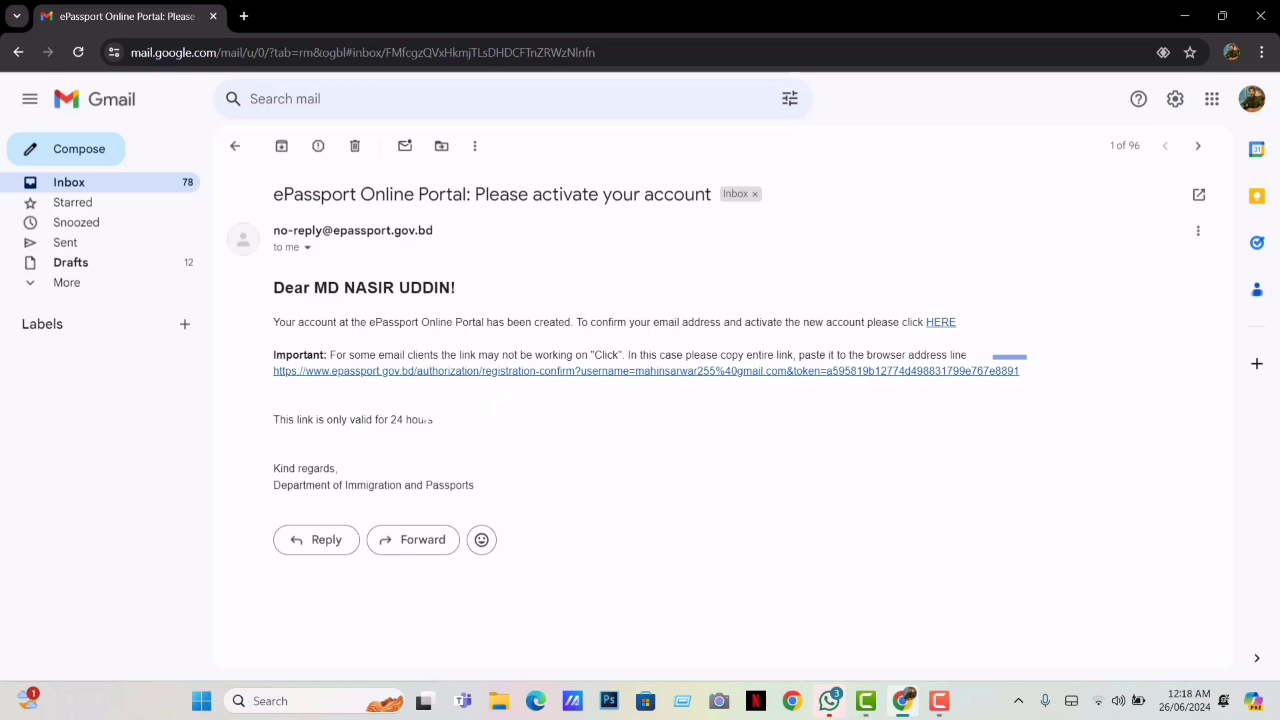
click(453, 371)
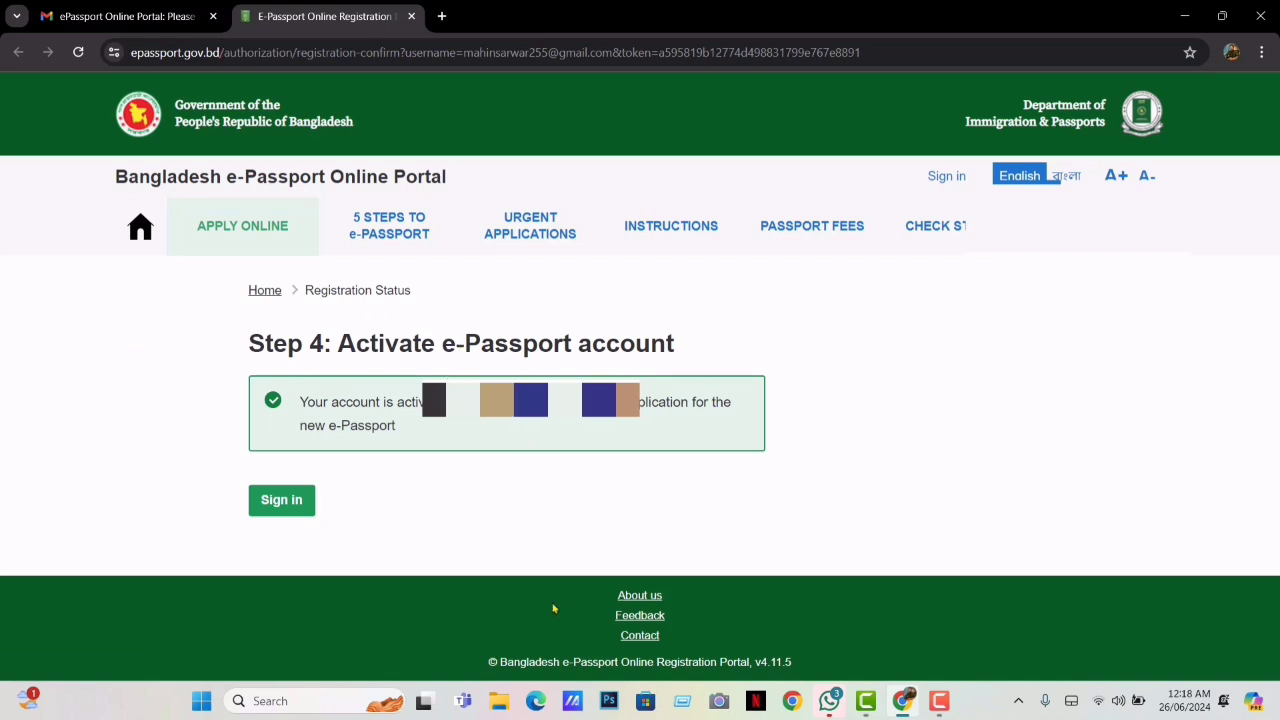
Sign in to the e-Passport portal, passing the hCaptcha check
click(293, 509)
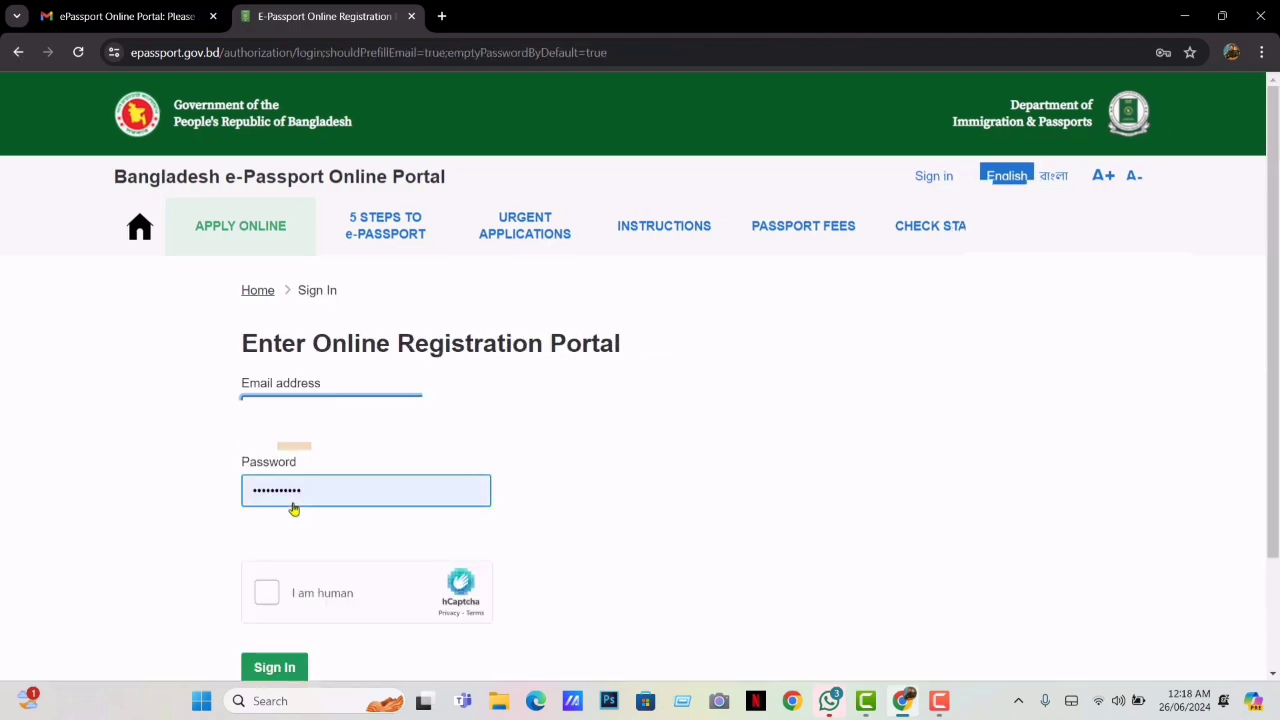
click(267, 593)
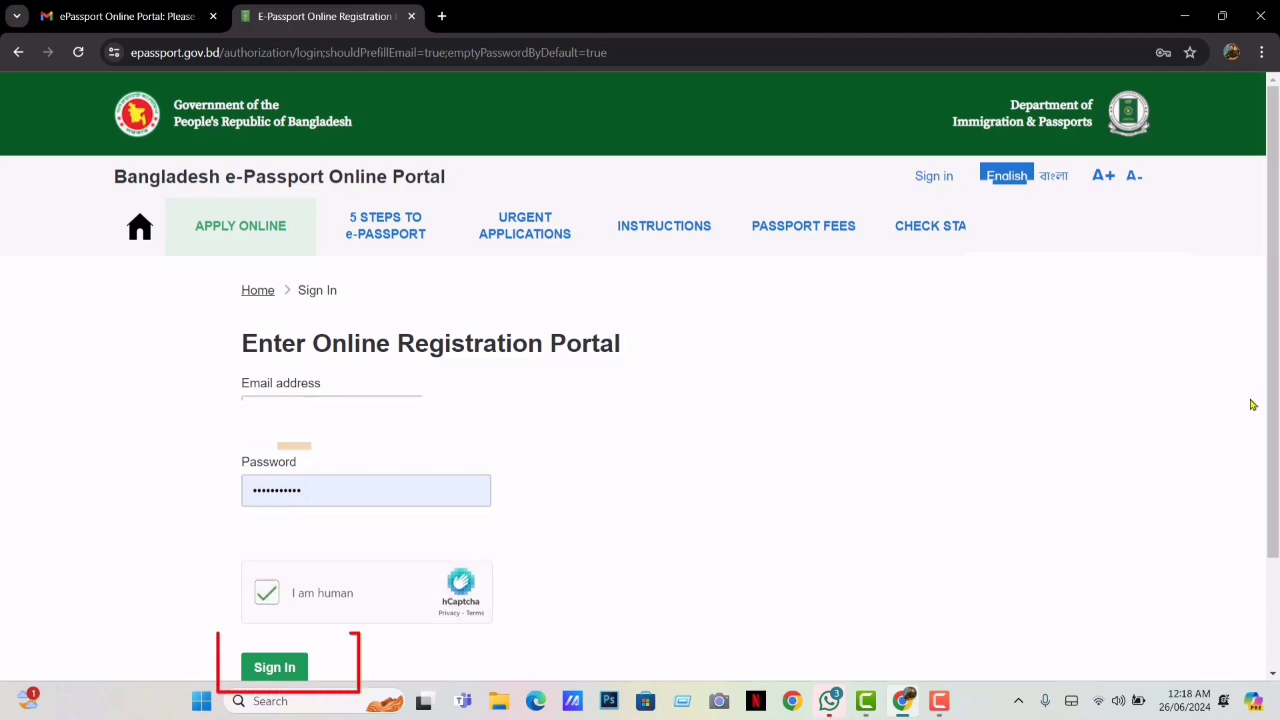
click(273, 668)
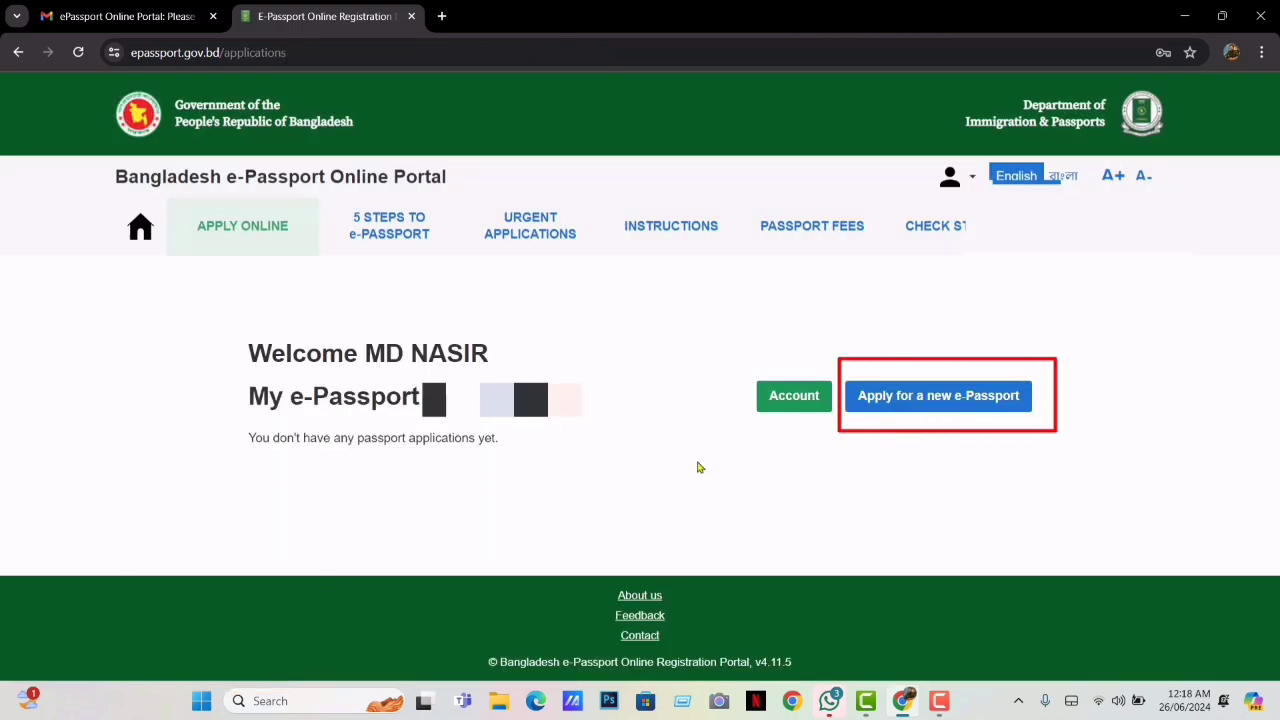
Start a new e-Passport application, settle on Ordinary Passport and save the type
click(922, 400)
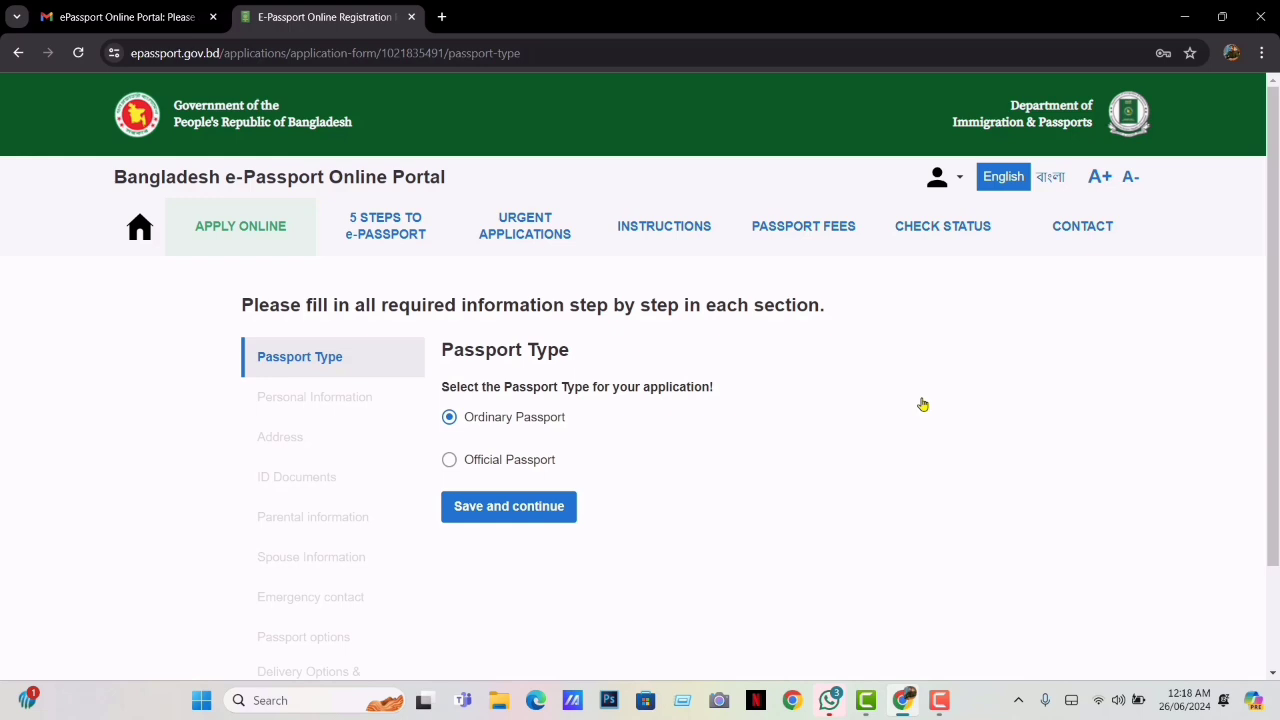
click(450, 460)
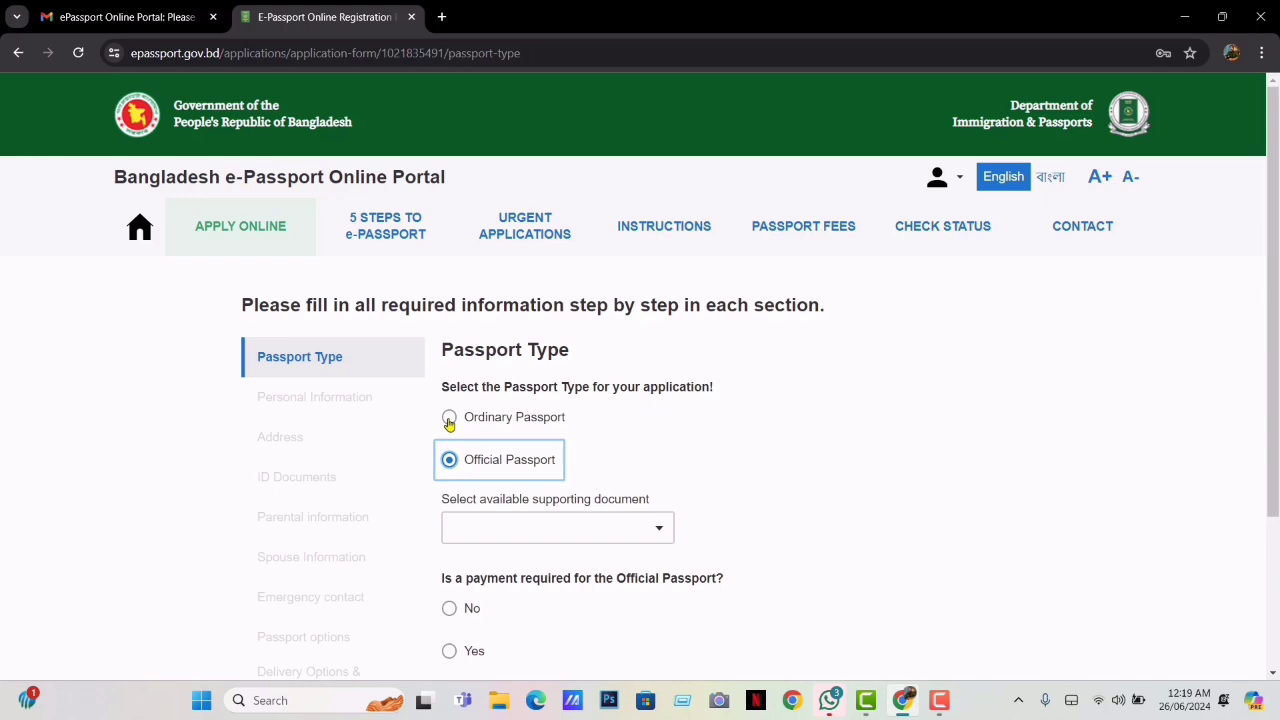
click(449, 420)
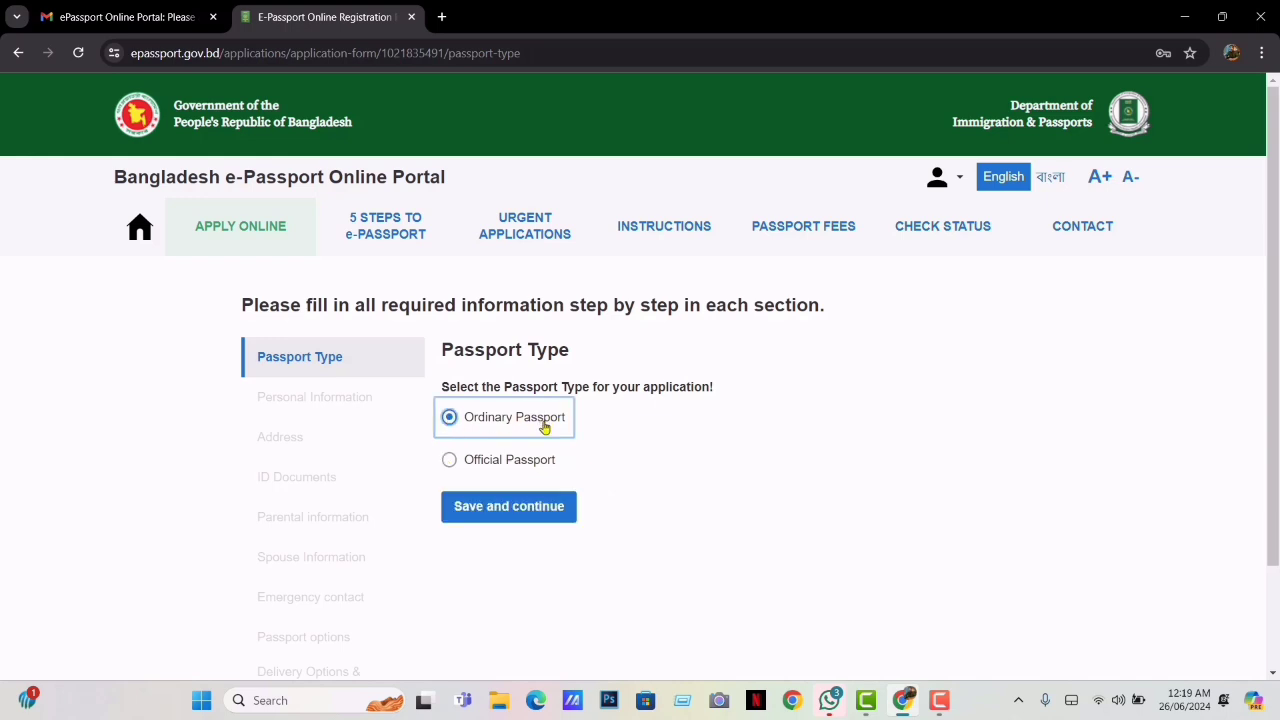
click(449, 461)
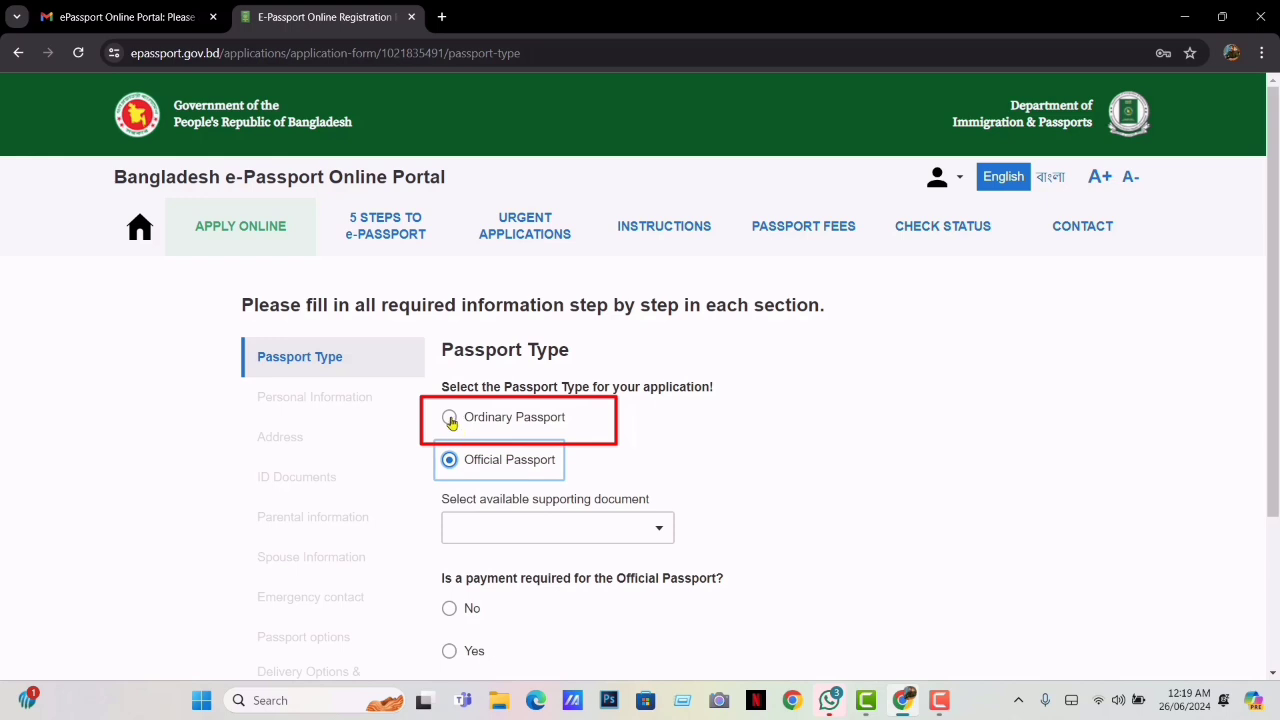
click(450, 420)
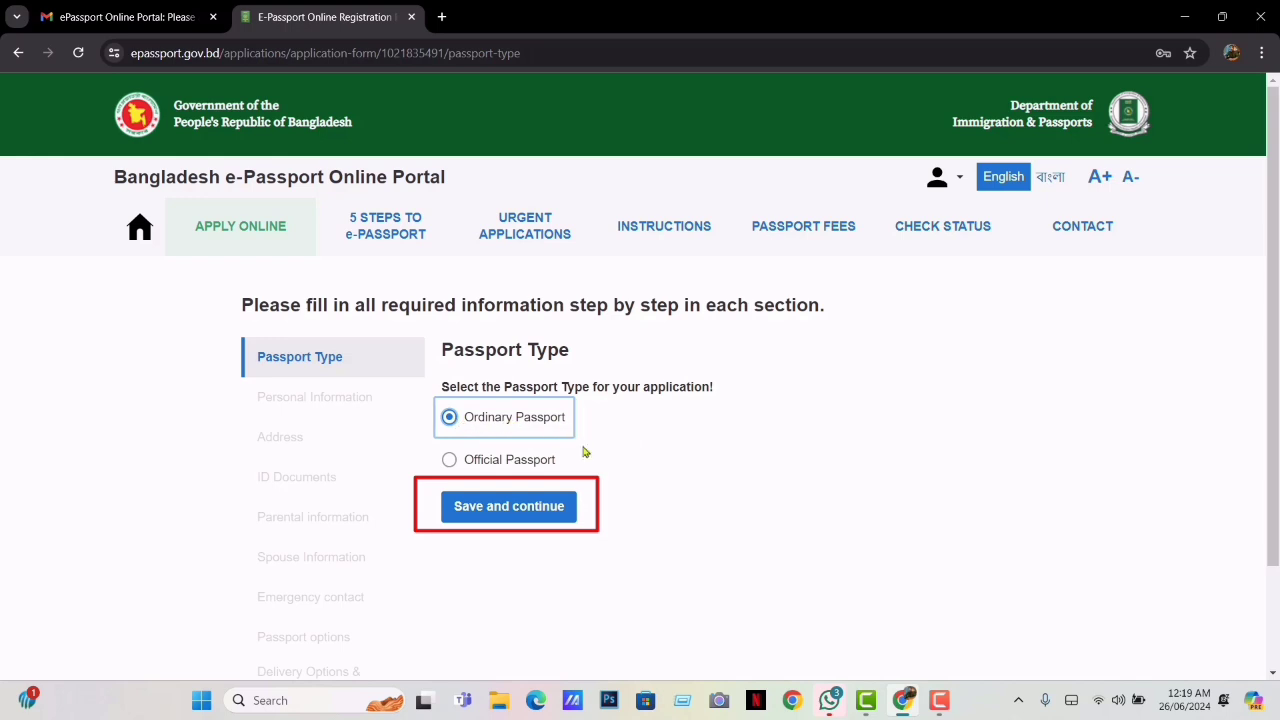
click(521, 519)
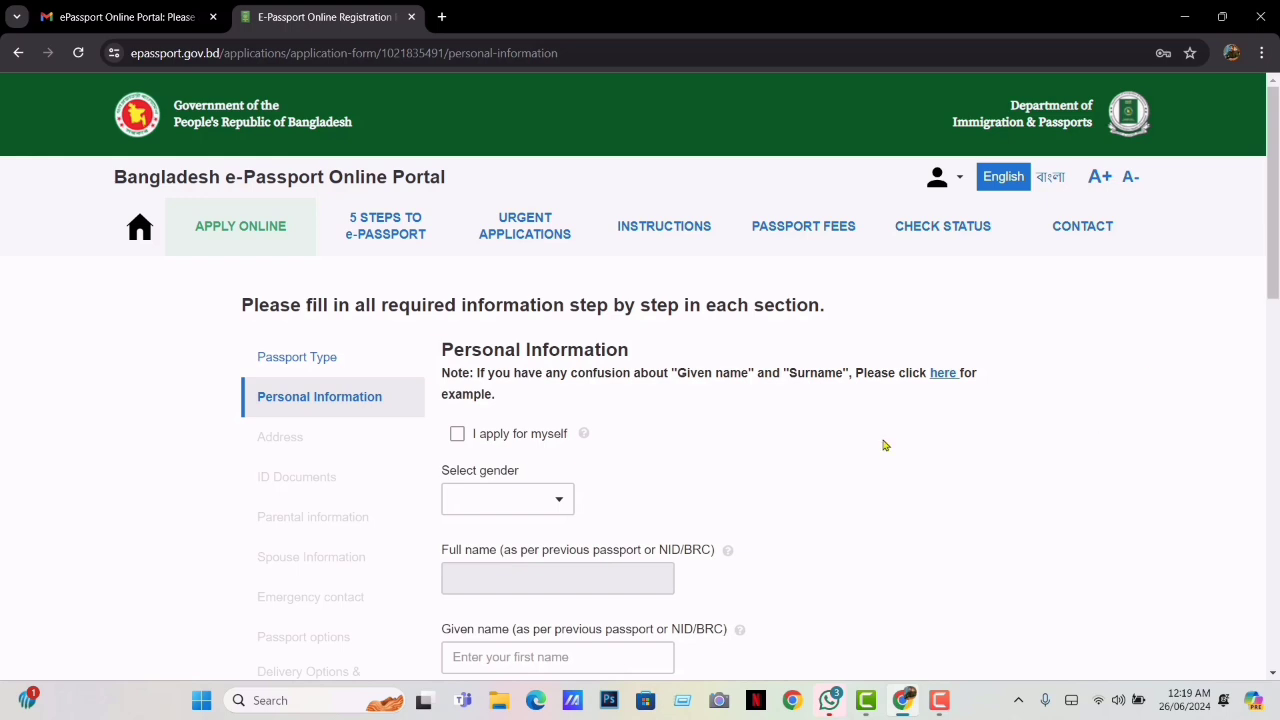
Mark the application as for yourself and set the gender to MALE
click(456, 436)
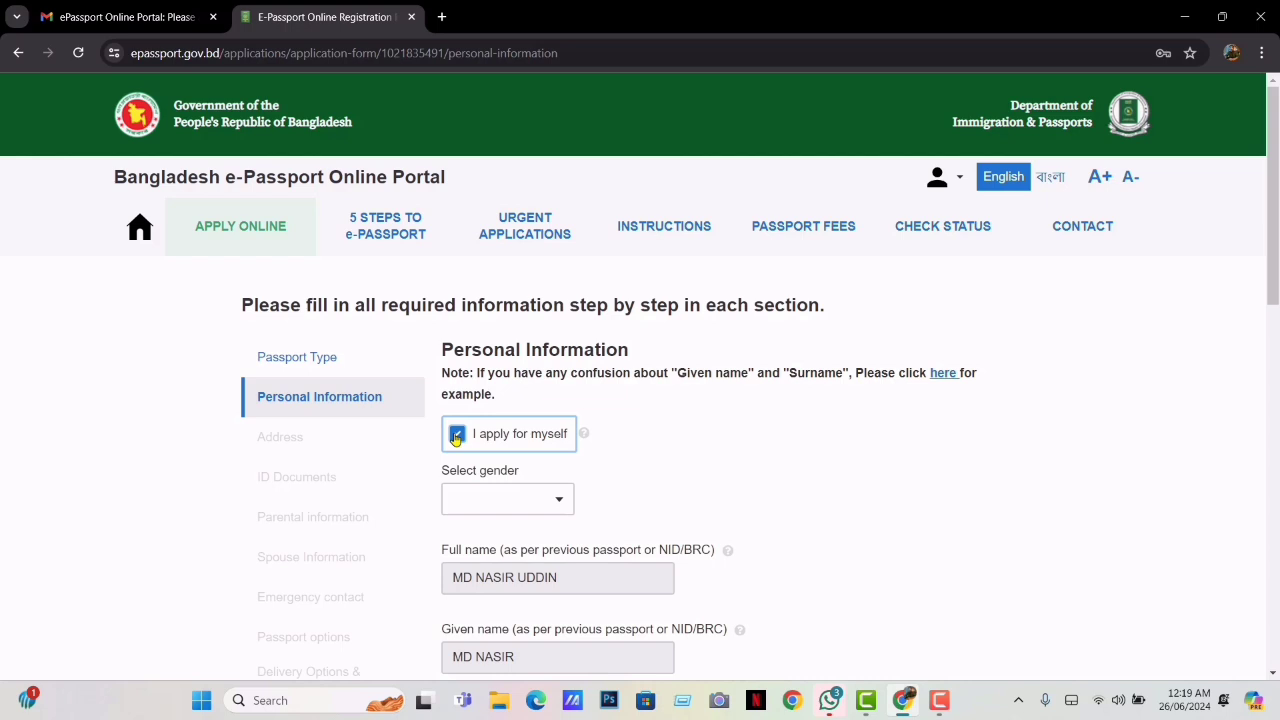
click(456, 436)
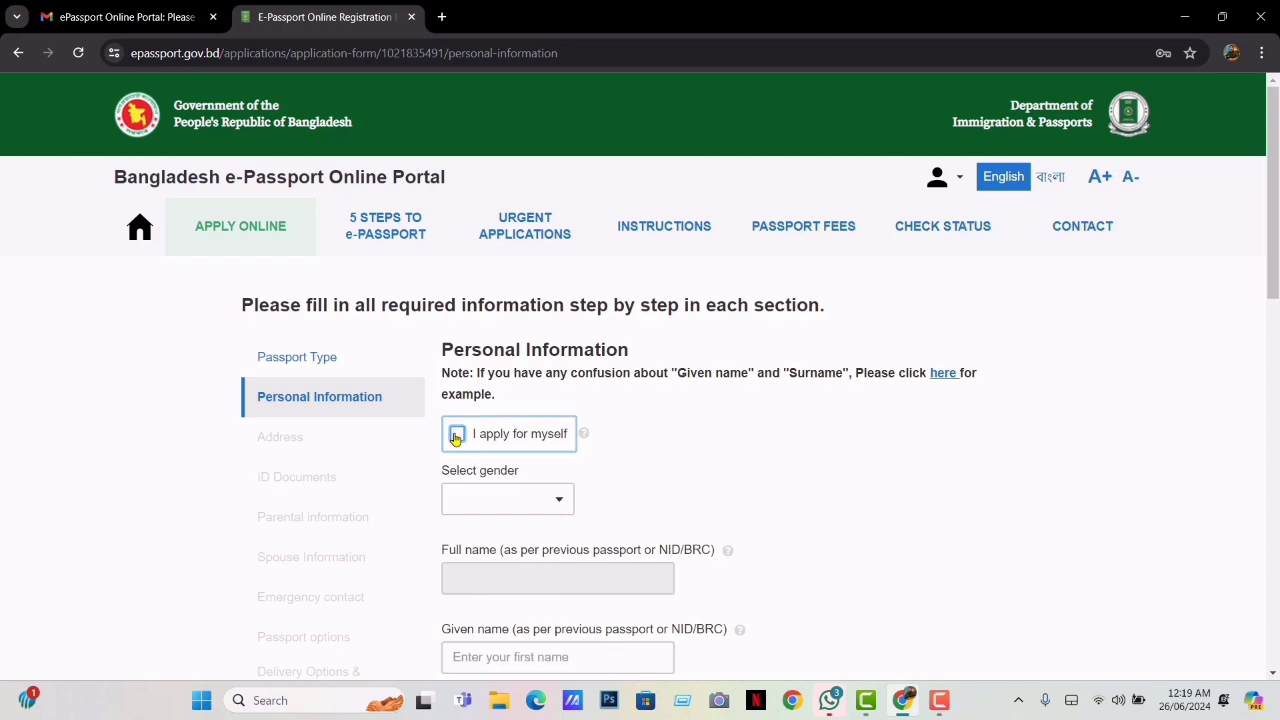
click(456, 436)
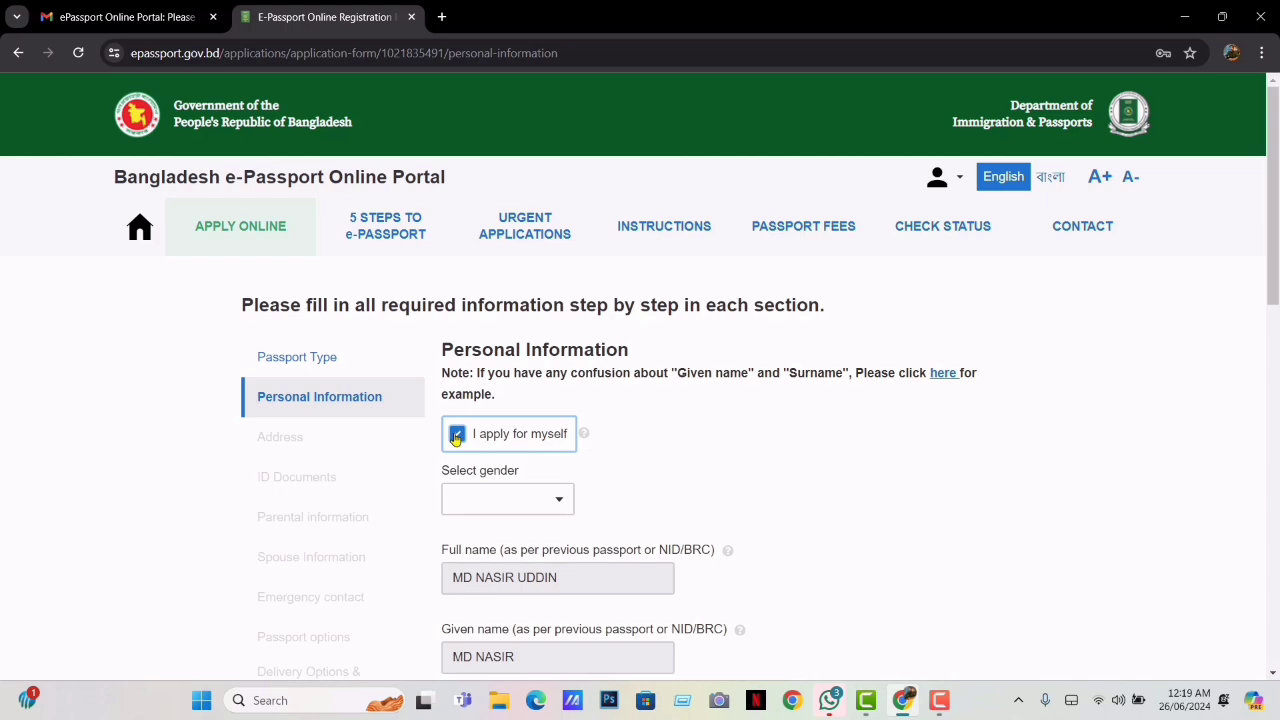
click(531, 510)
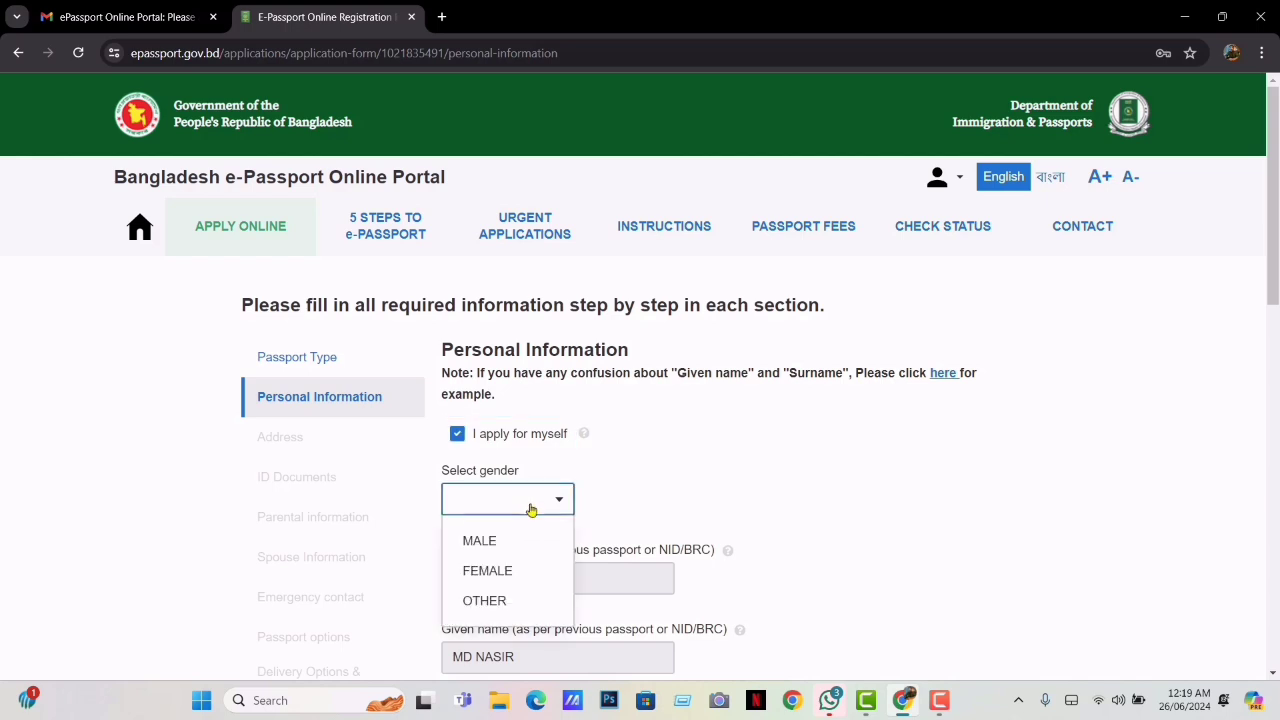
click(490, 541)
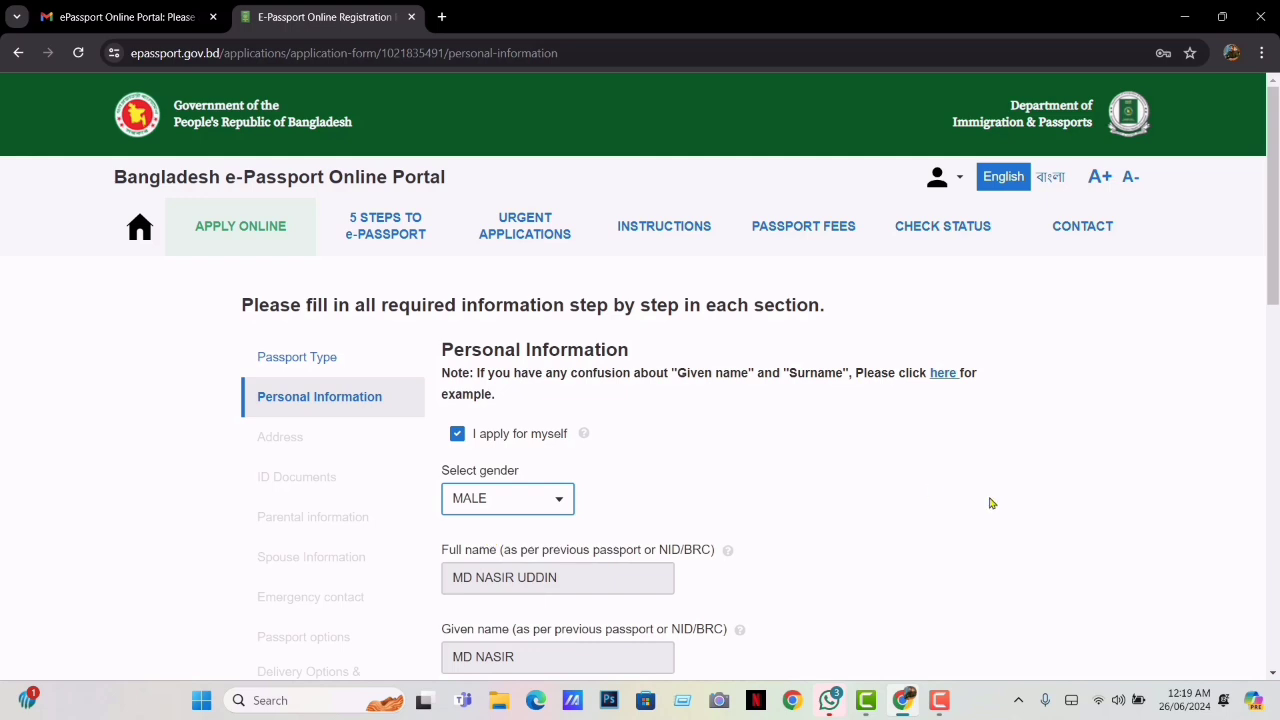
drag(1275, 280, 1276, 404)
Set the profession to GOVERNMENT SERVICE and the religion to ISLAM
click(625, 458)
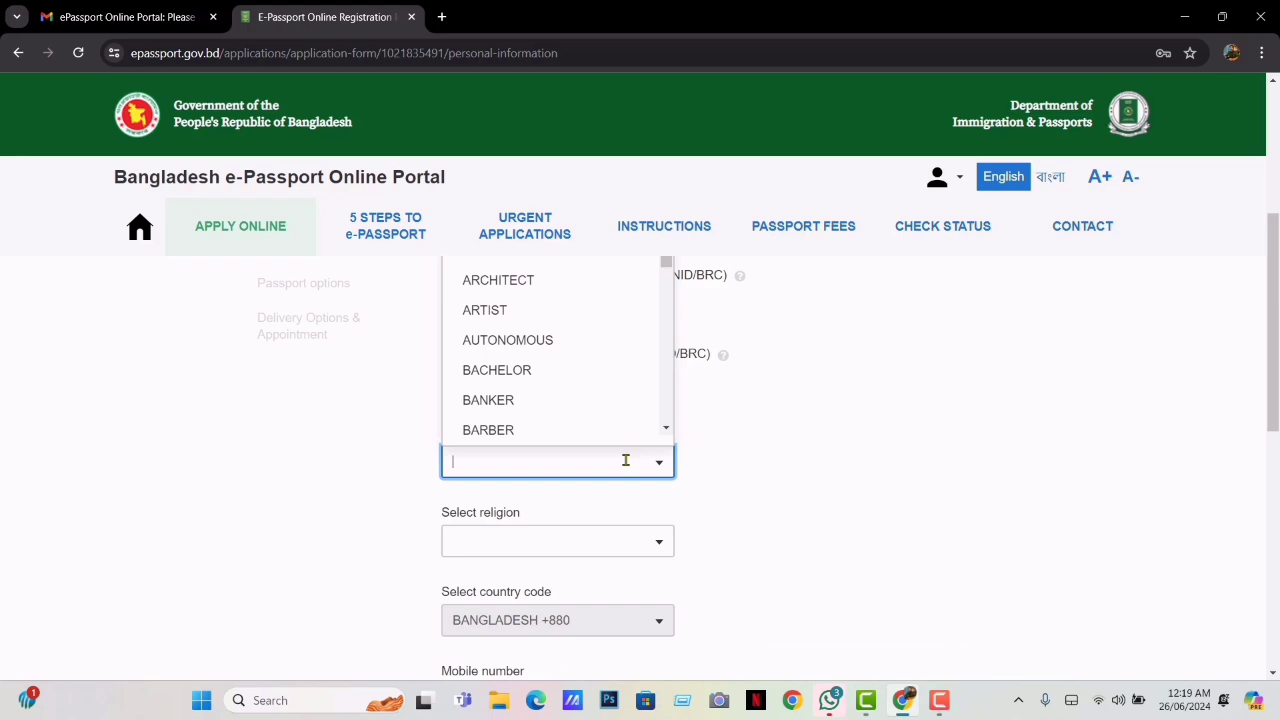
text(G)
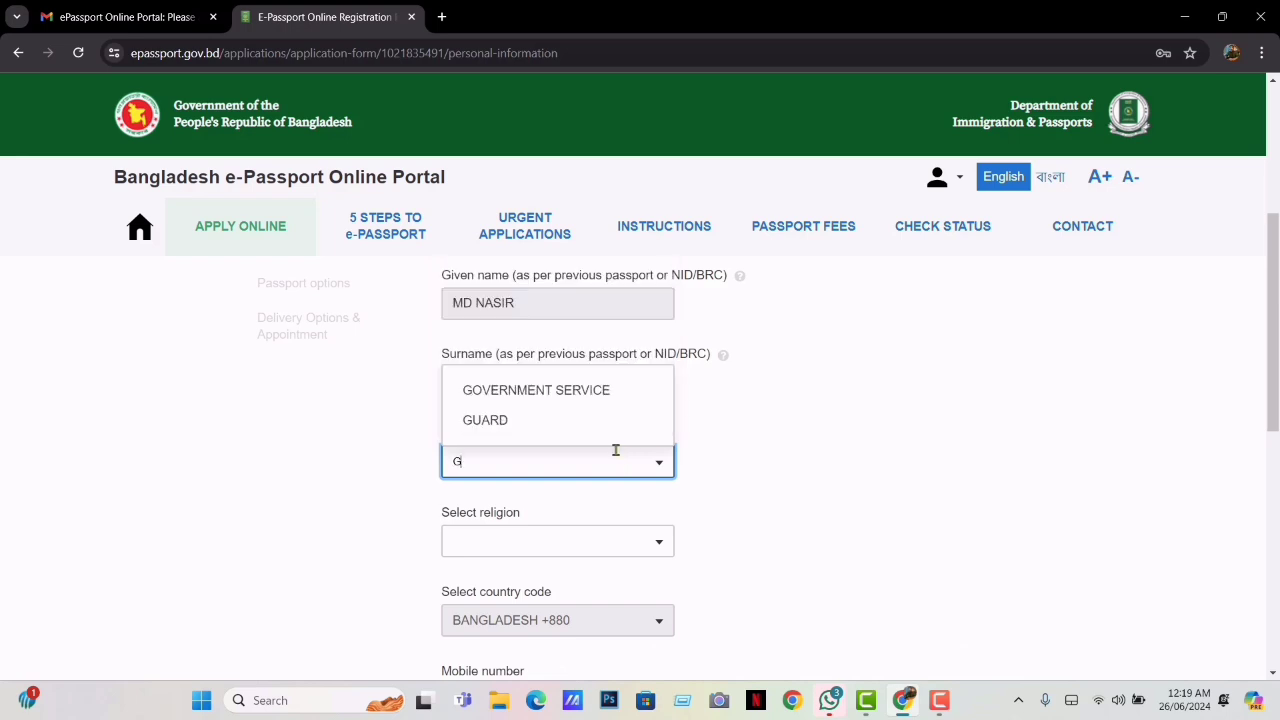
click(559, 391)
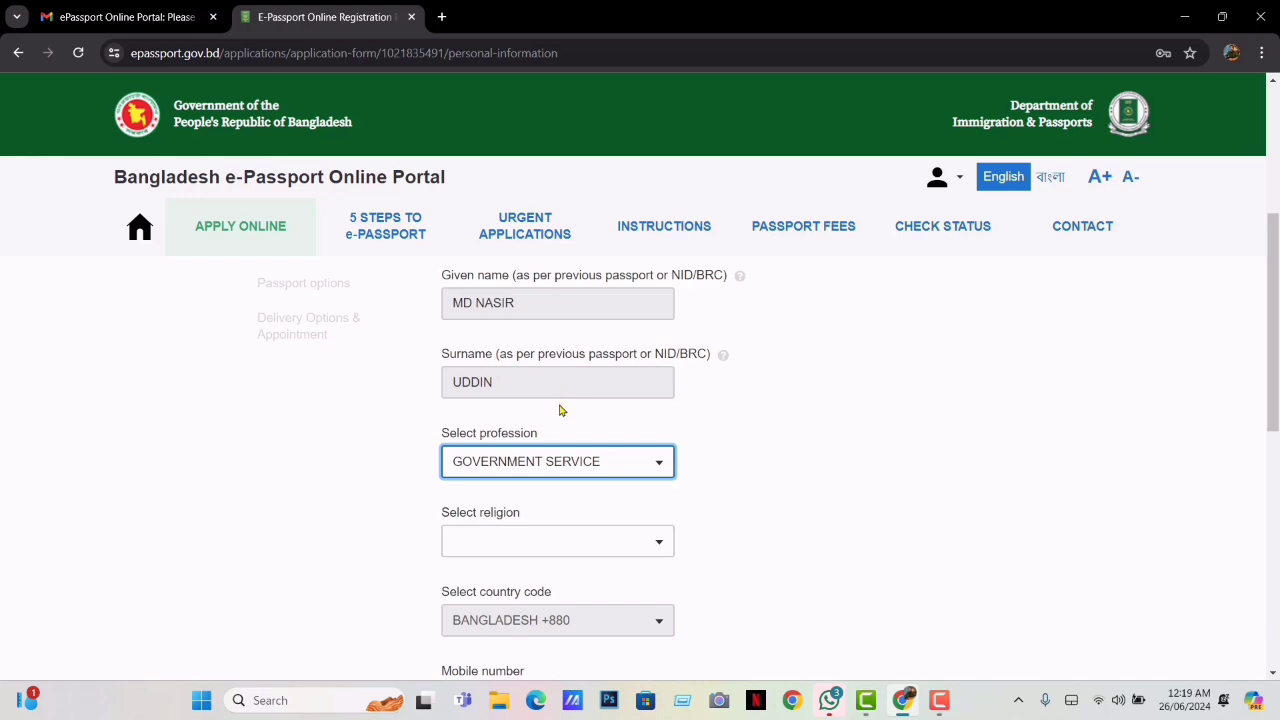
click(595, 542)
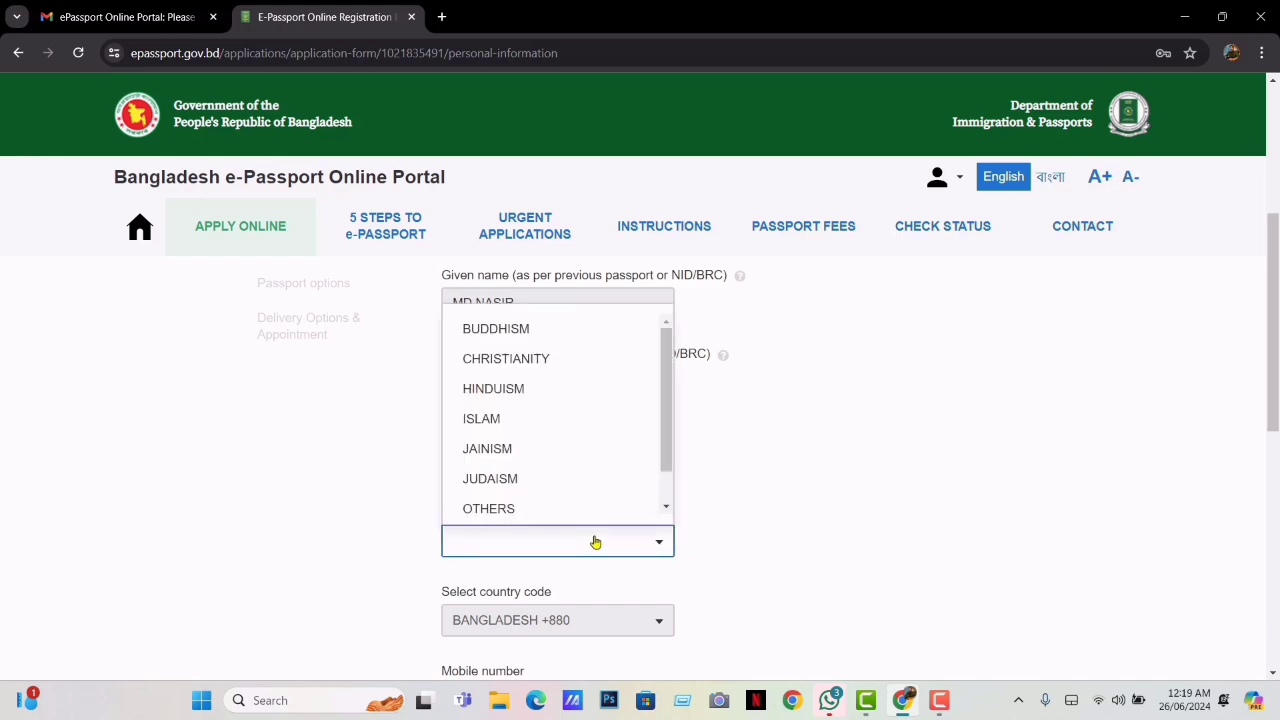
click(493, 421)
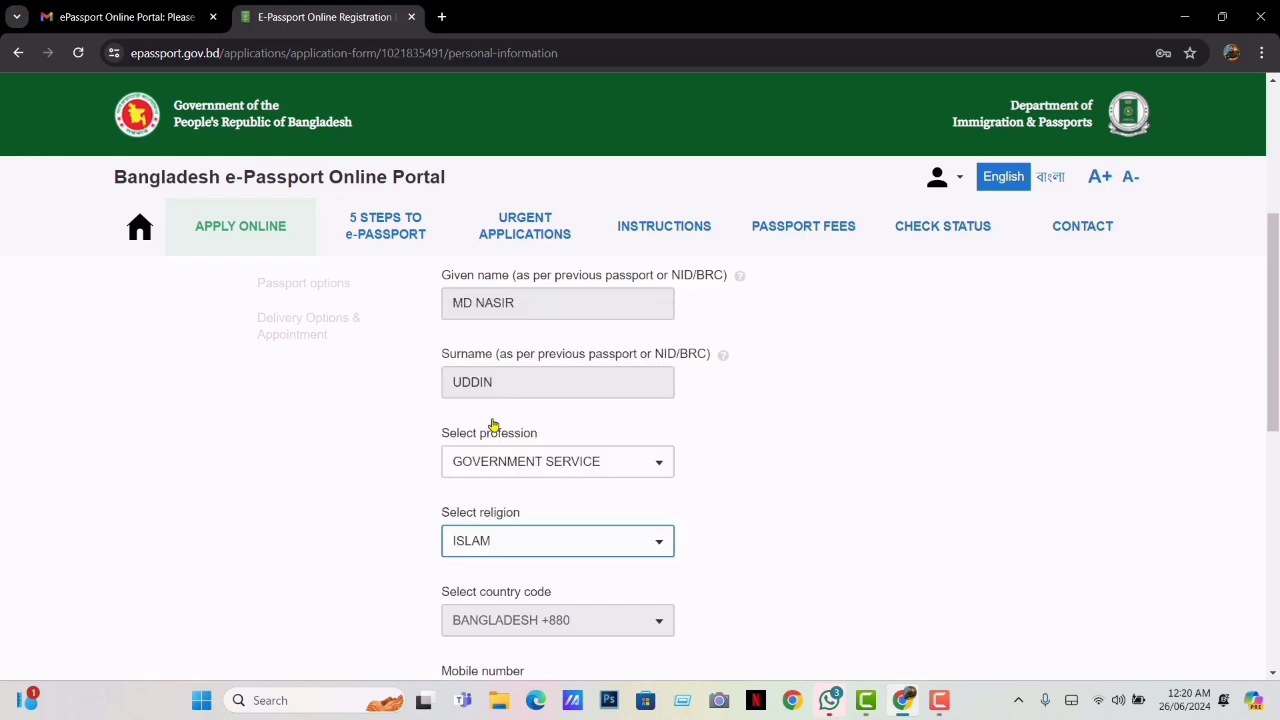
drag(1273, 345, 1276, 498)
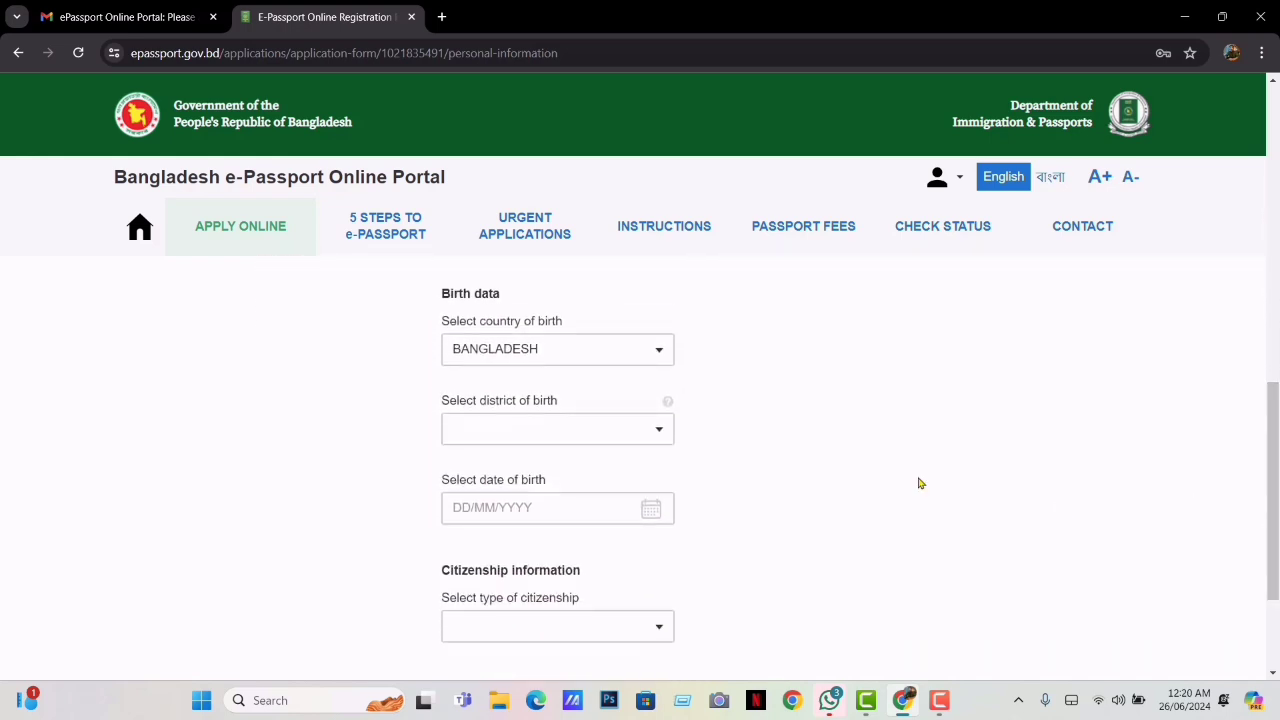
click(571, 429)
text(R)
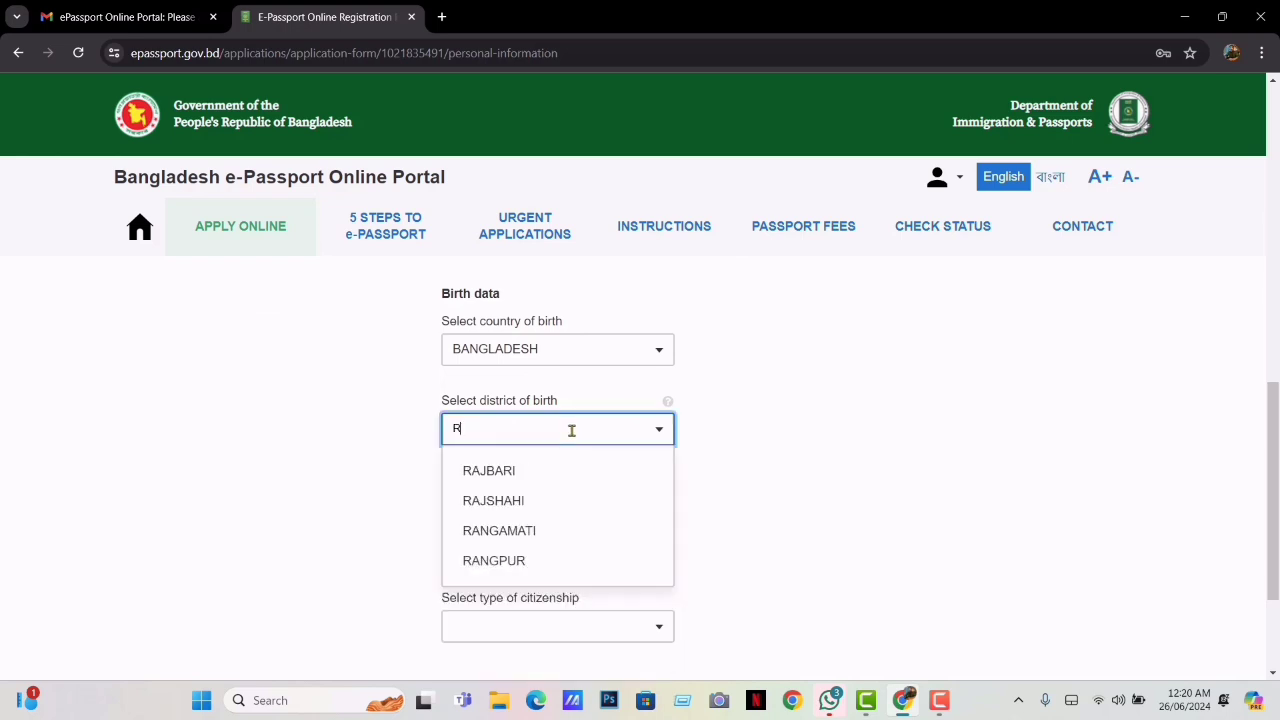
click(511, 562)
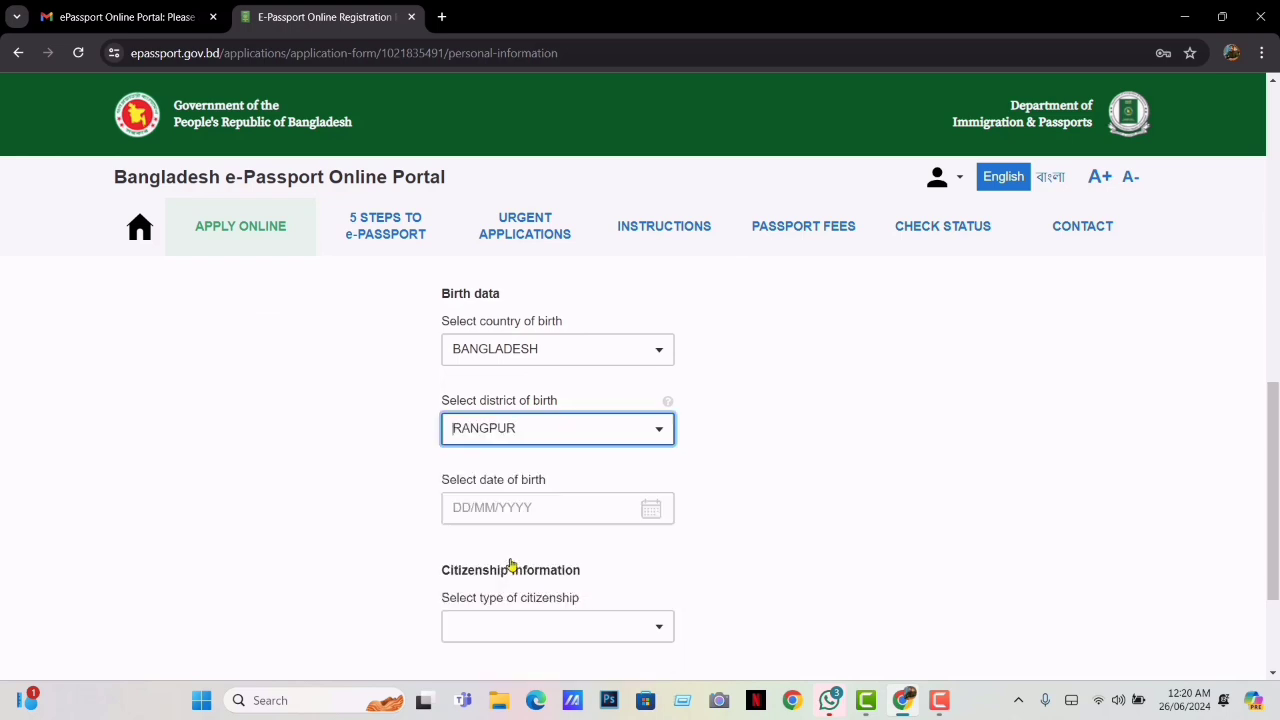
click(471, 508)
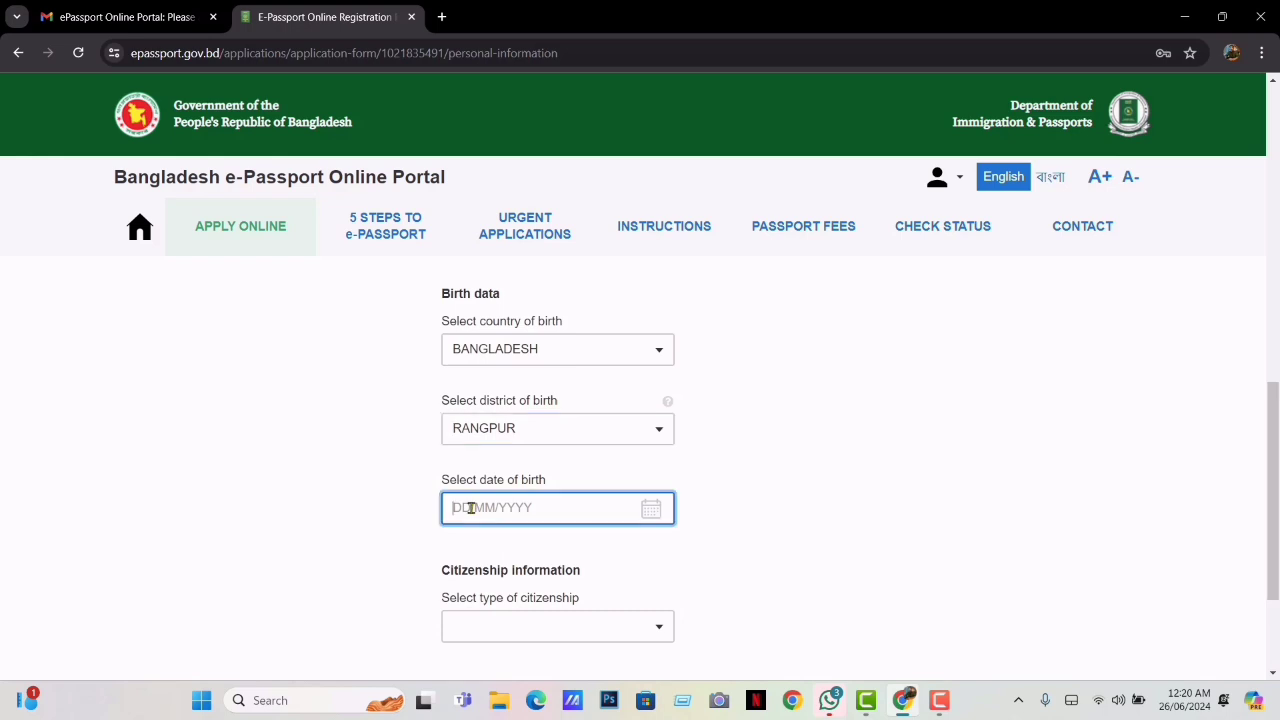
click(652, 511)
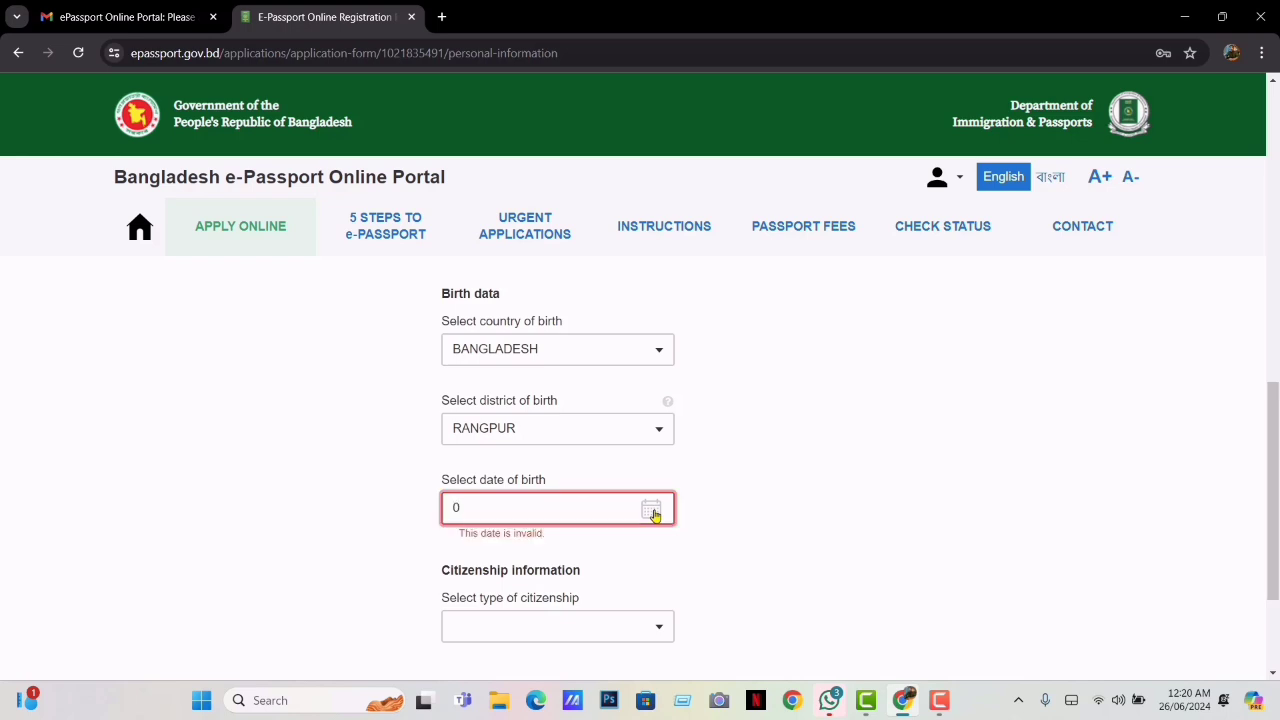
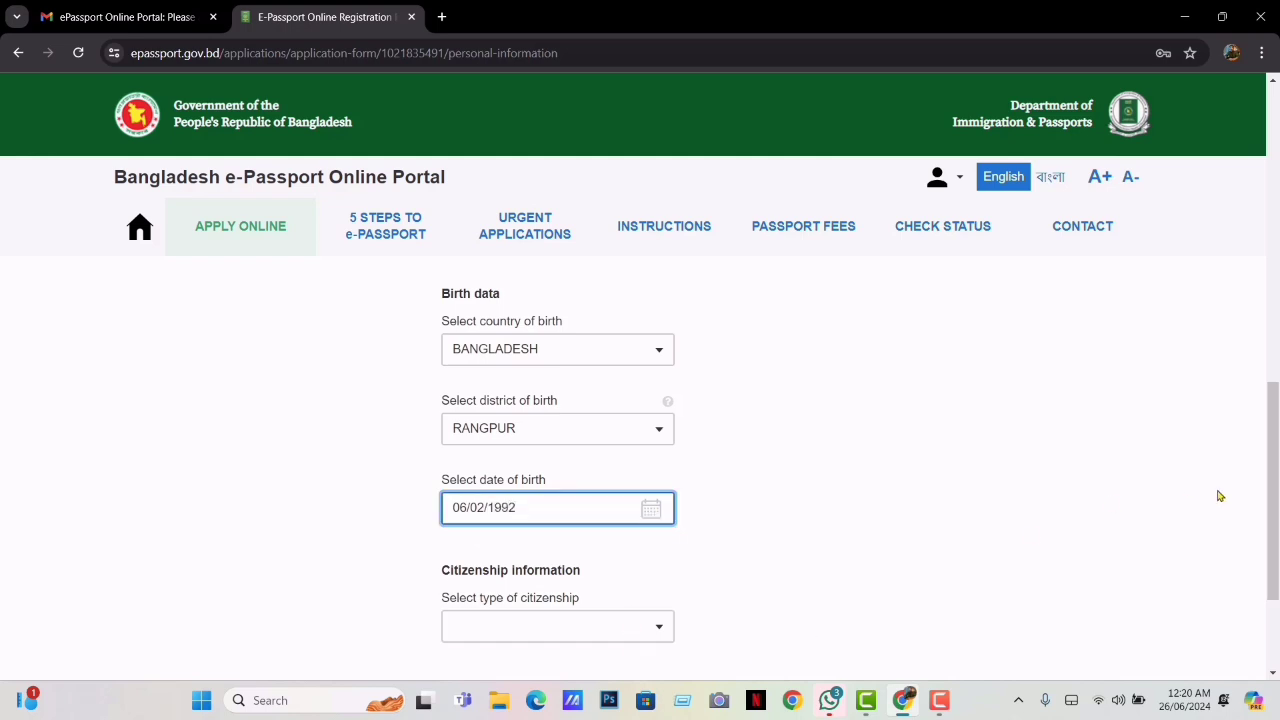
scroll(1263, 478, down, 2)
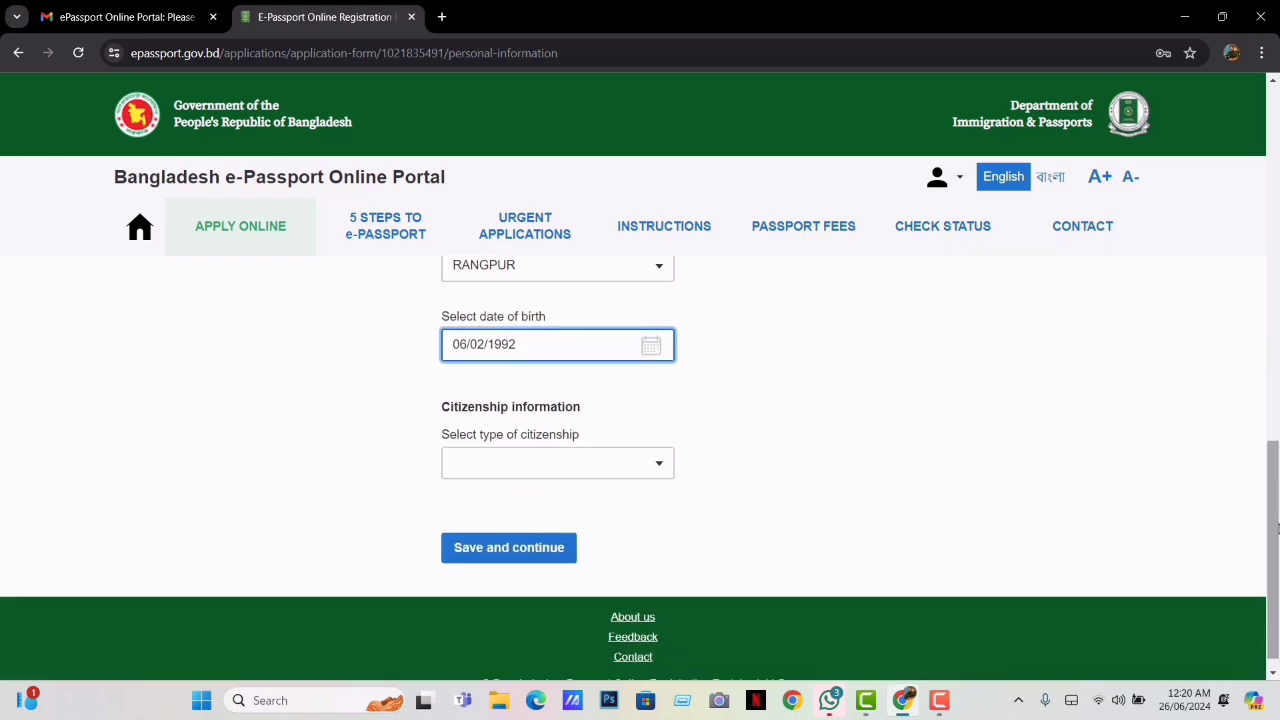
click(625, 468)
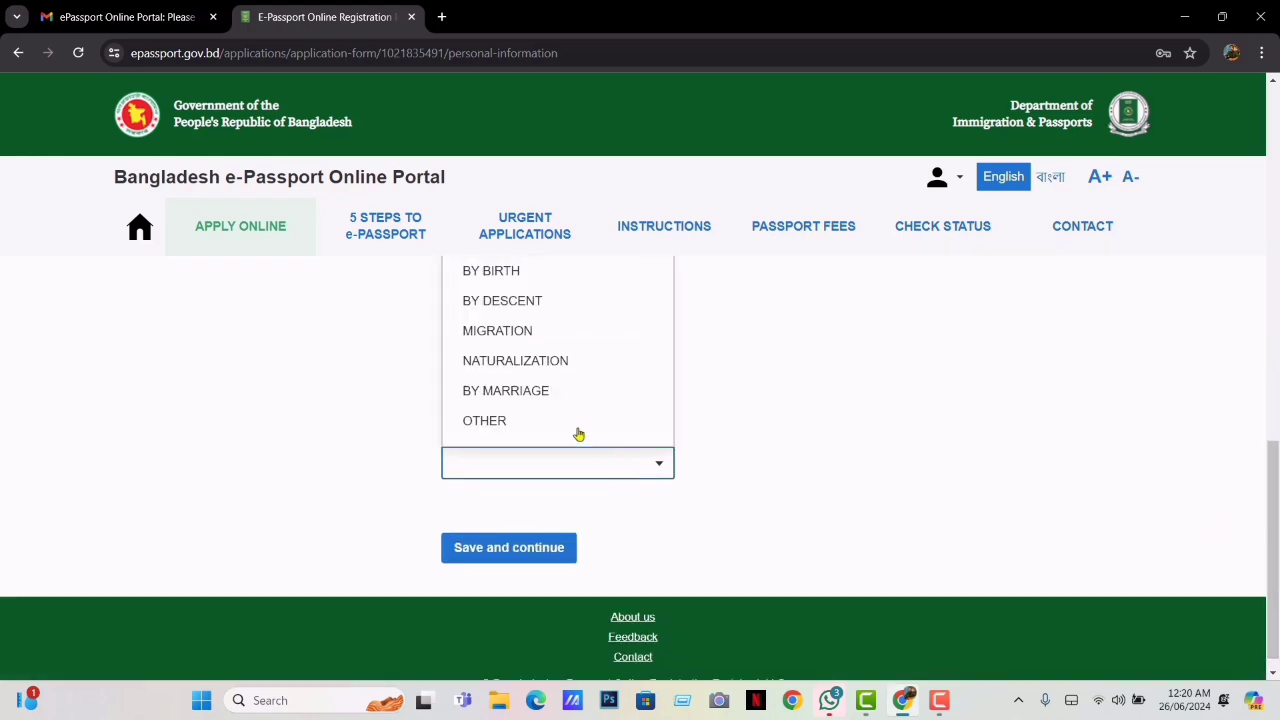
click(525, 272)
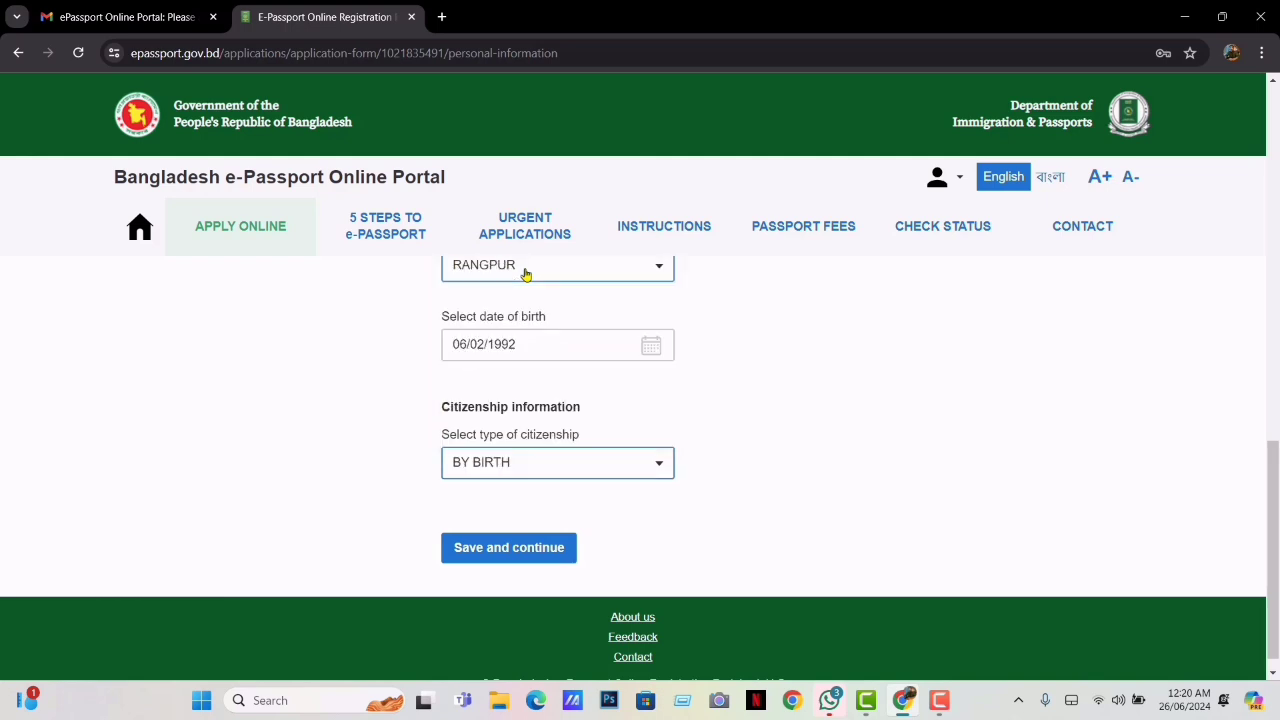
Save the personal information and choose the permanent address district
click(513, 556)
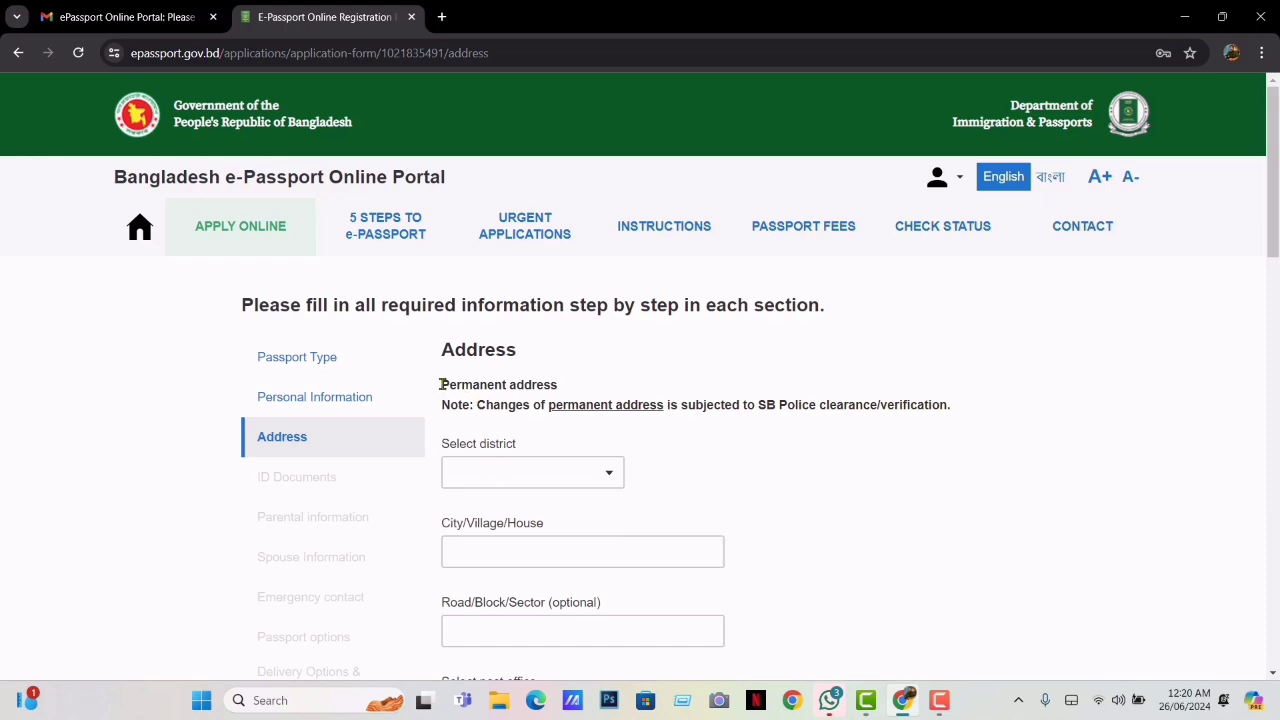
drag(441, 385, 557, 386)
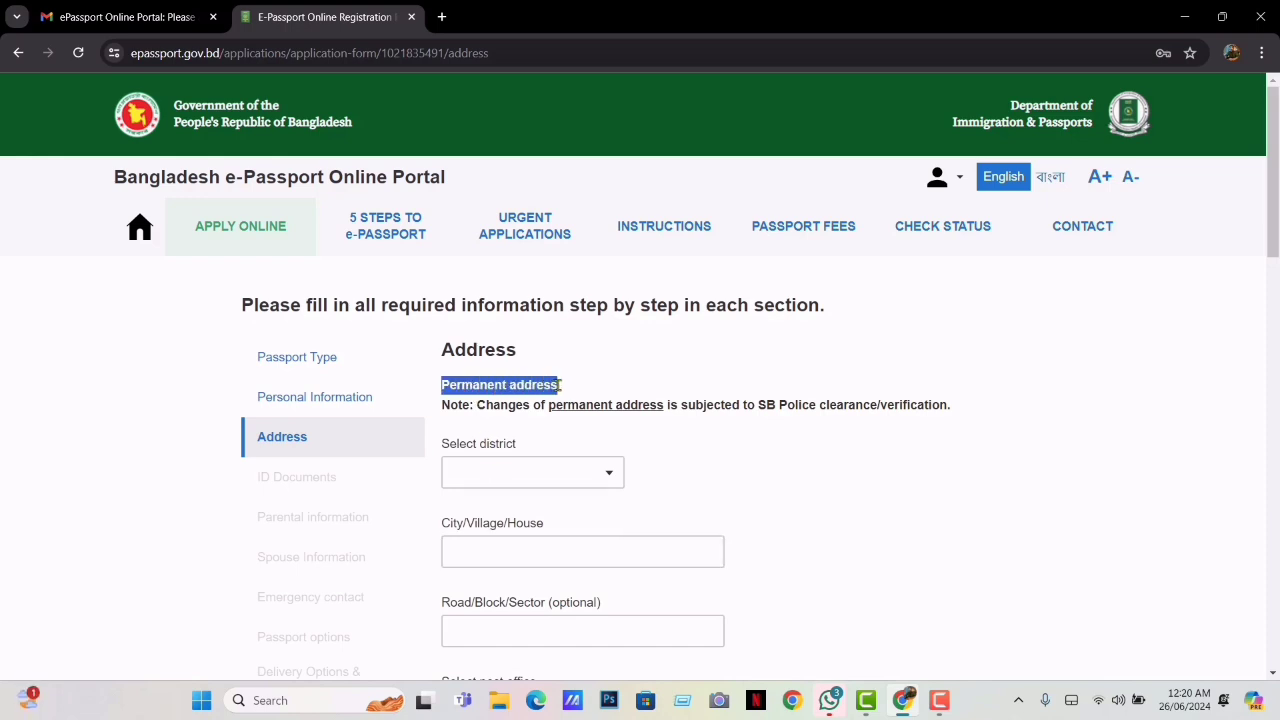
click(541, 385)
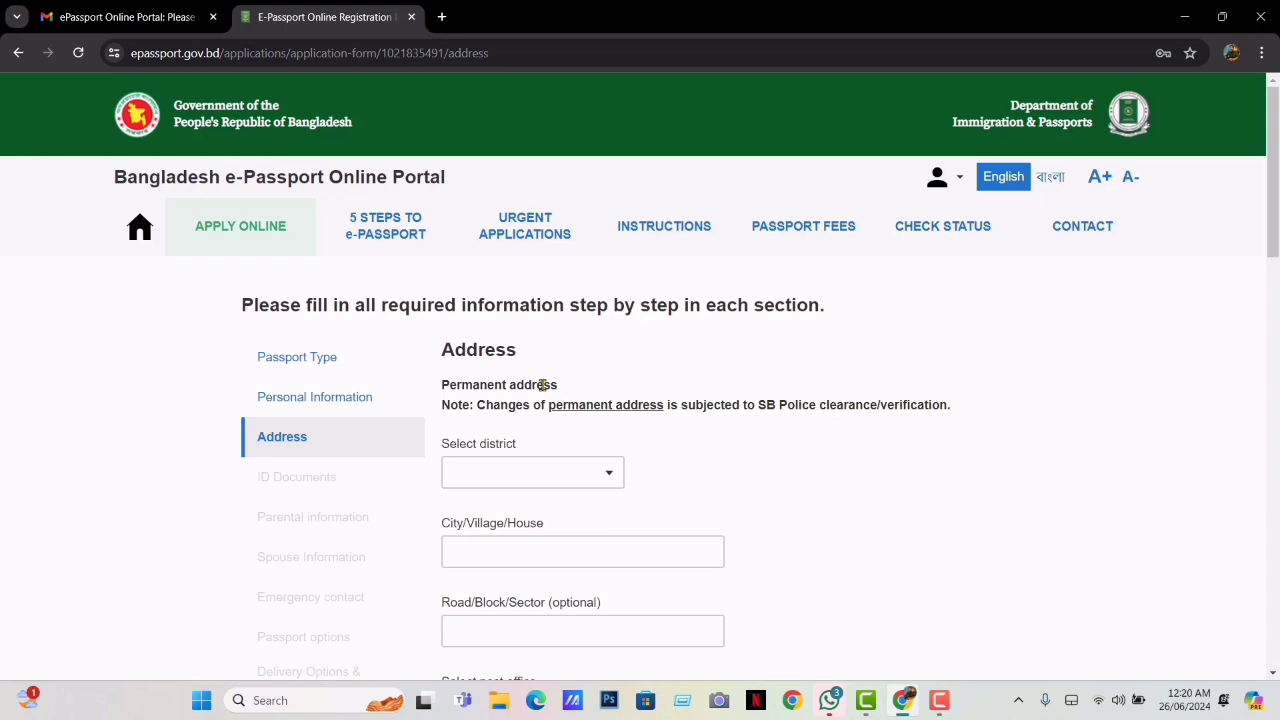
click(581, 470)
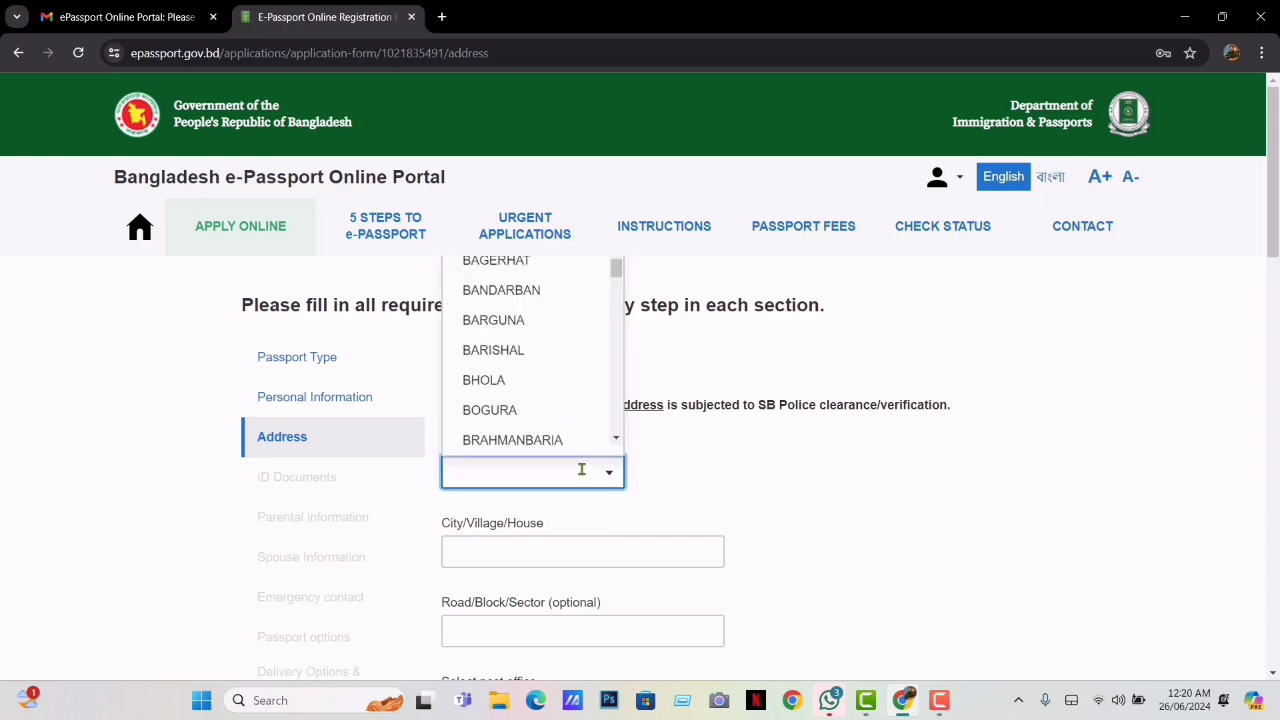
text(R)
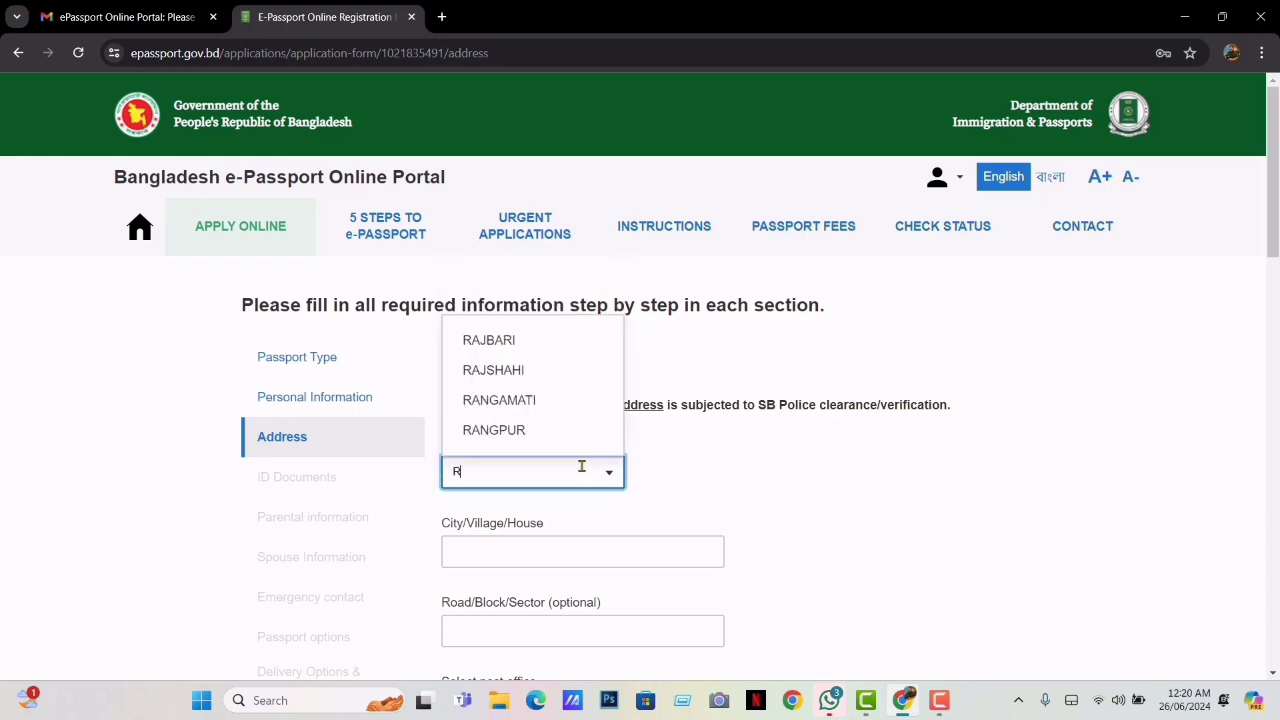
click(503, 432)
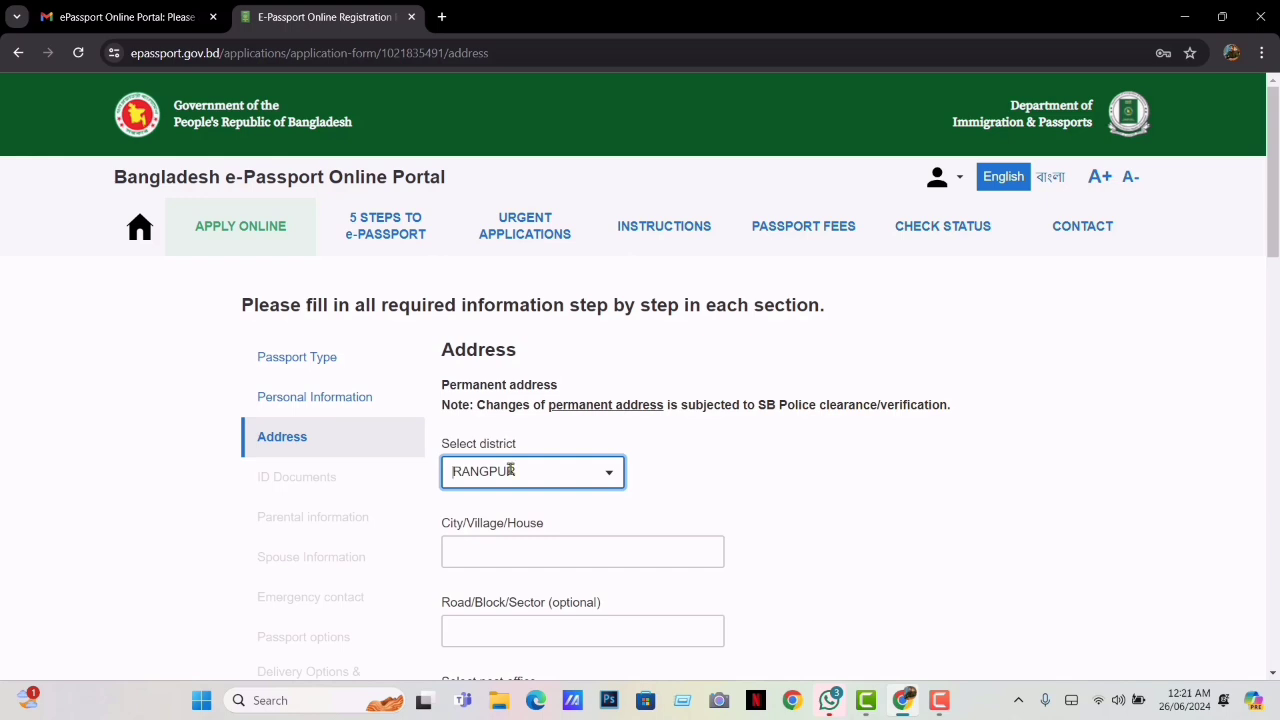
Enter the permanent address village and road
click(525, 547)
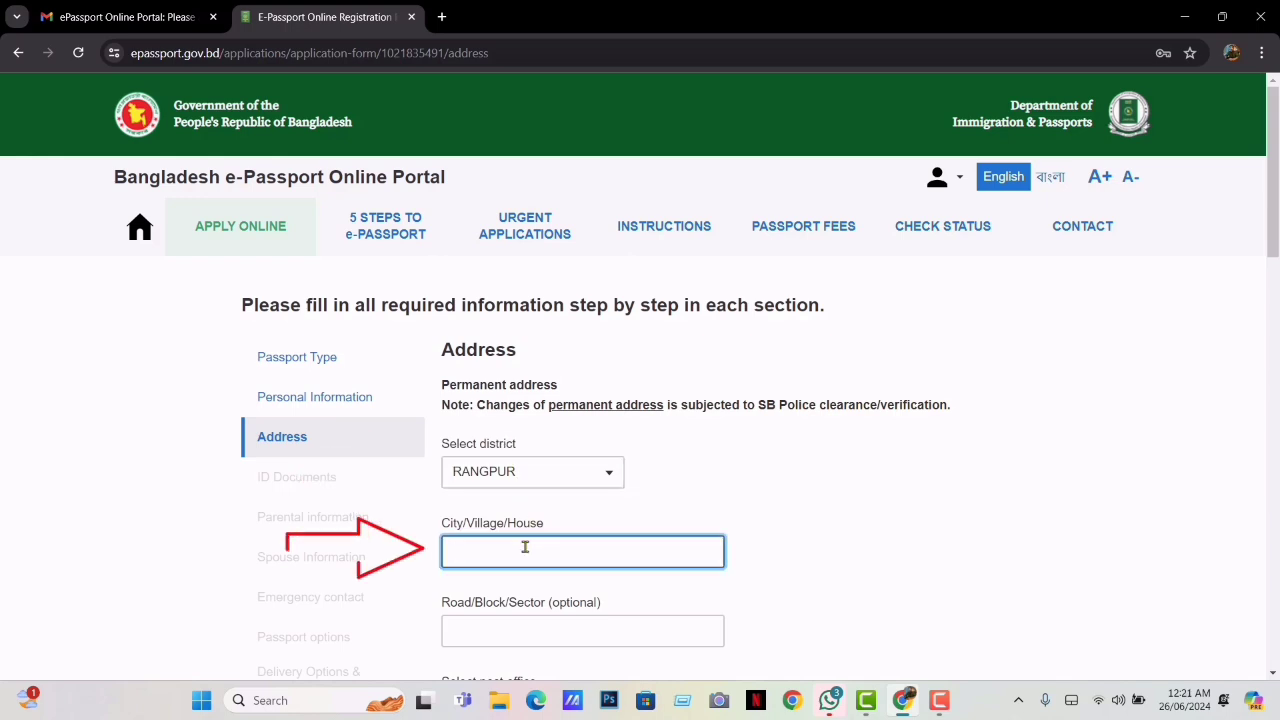
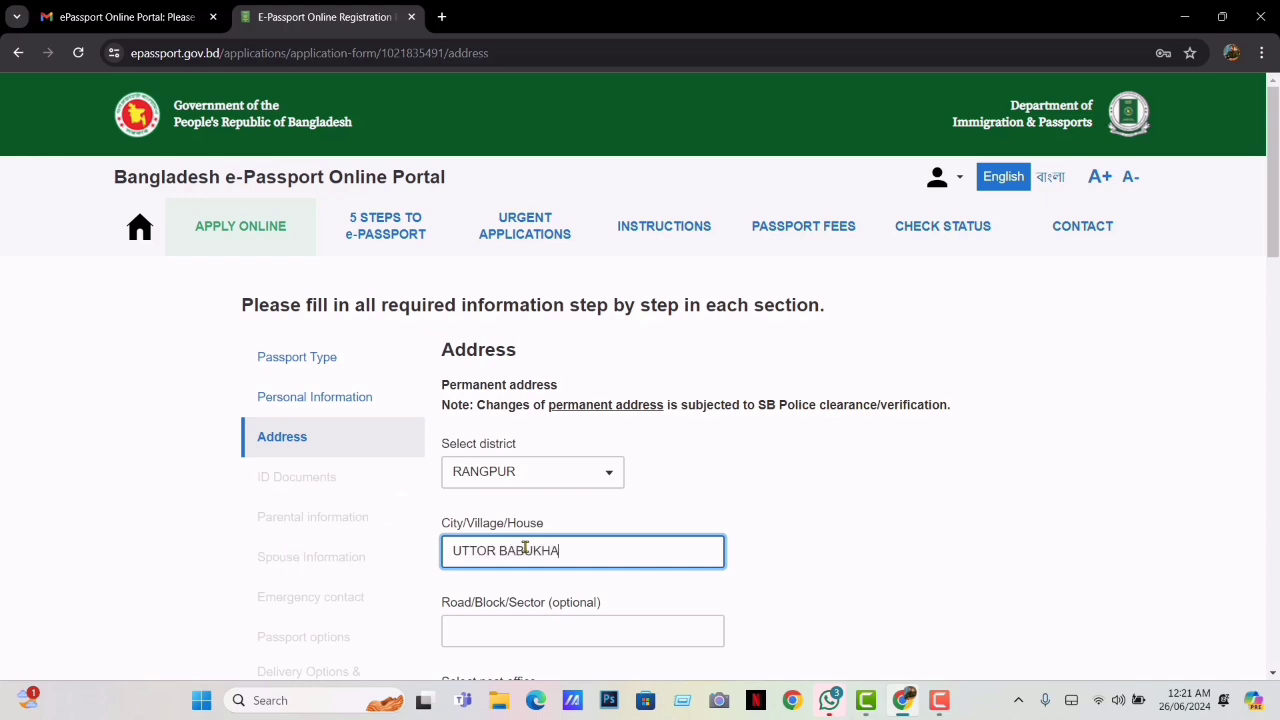
click(561, 627)
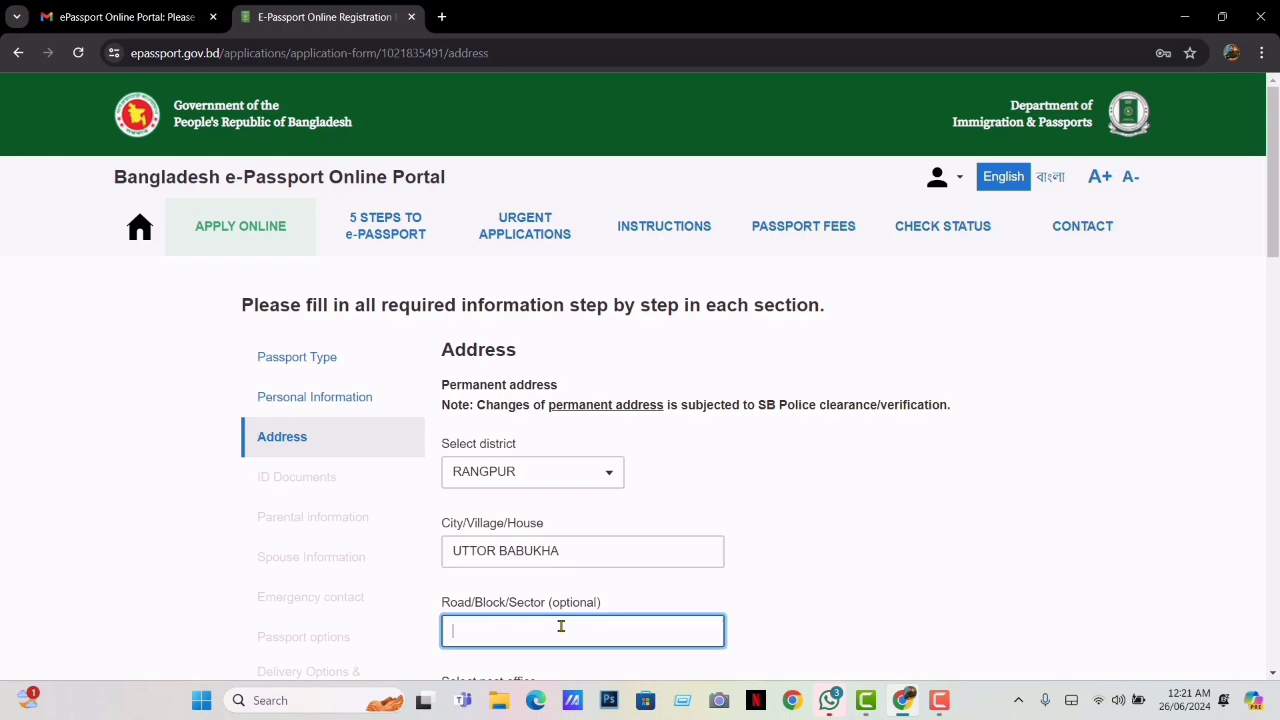
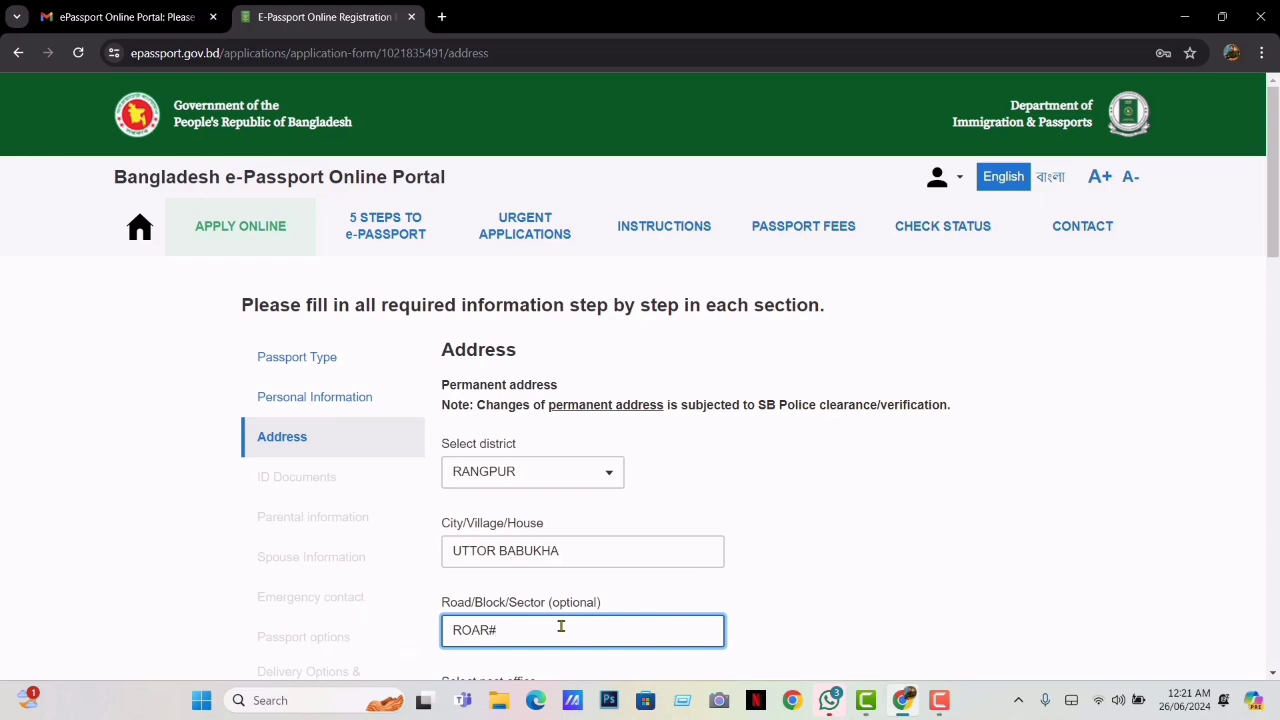
Pick the permanent address post office (code 5400) and police station
drag(1276, 243, 1276, 320)
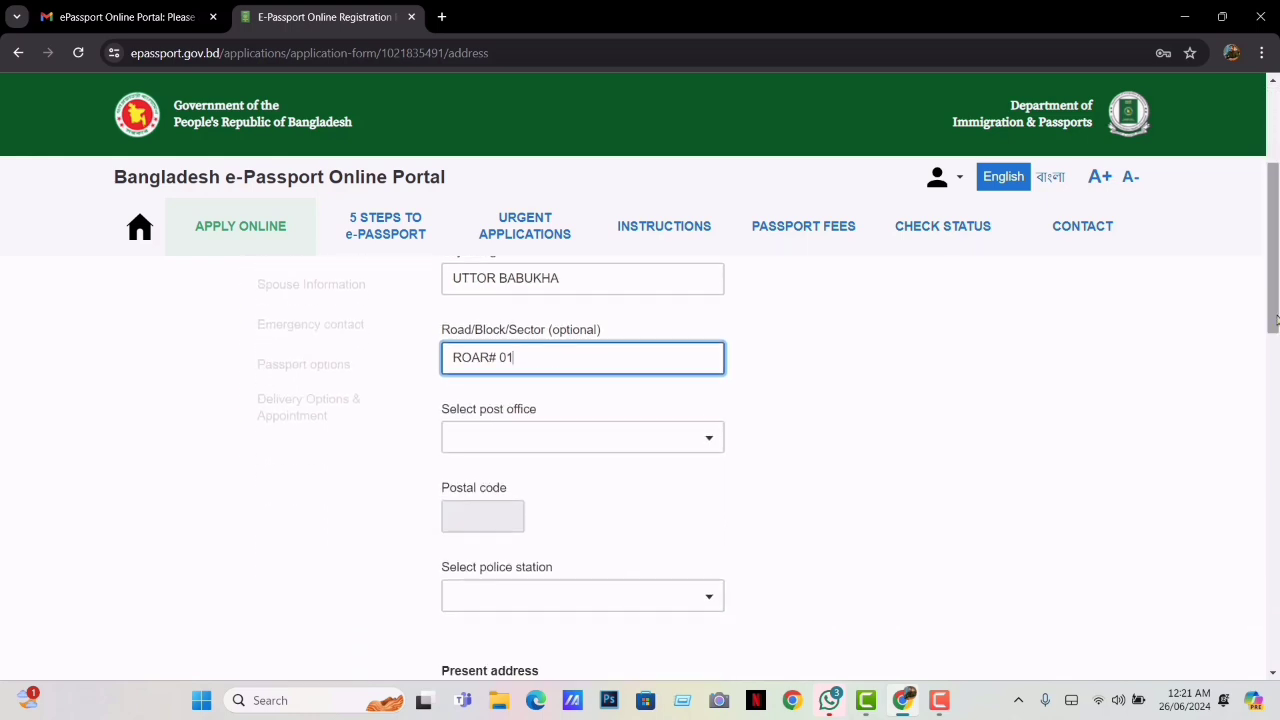
click(622, 433)
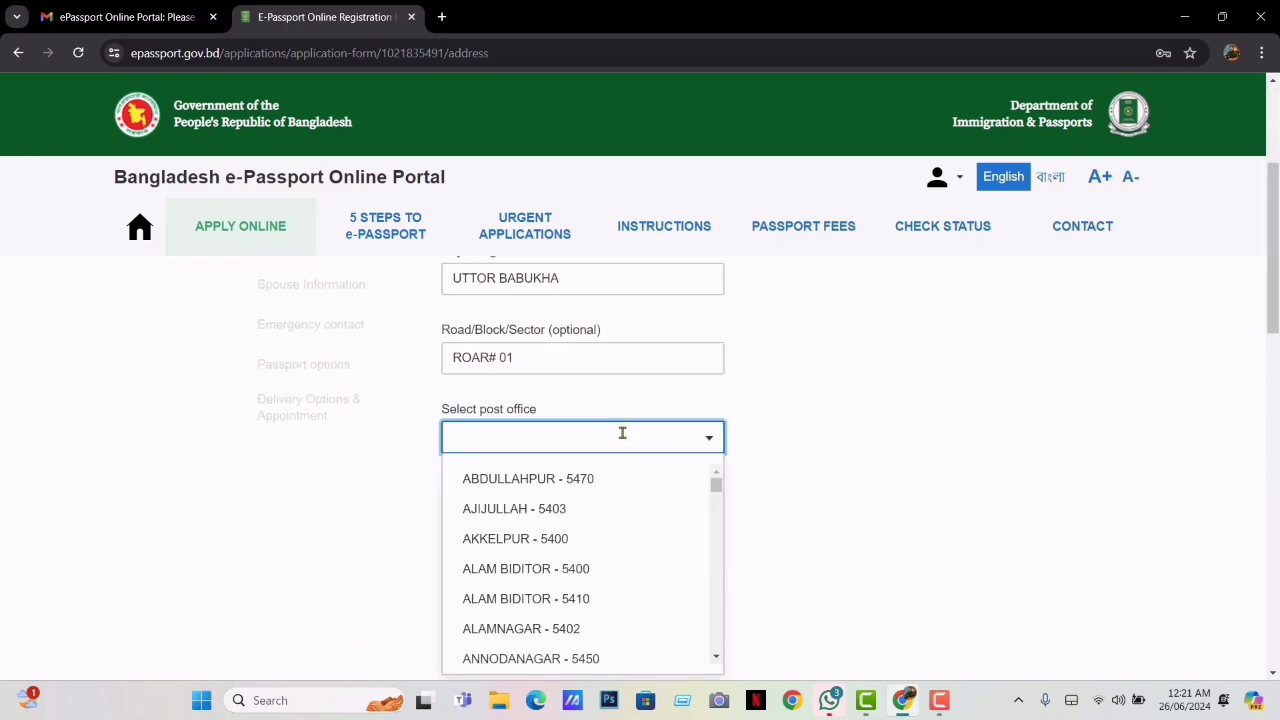
text(5400)
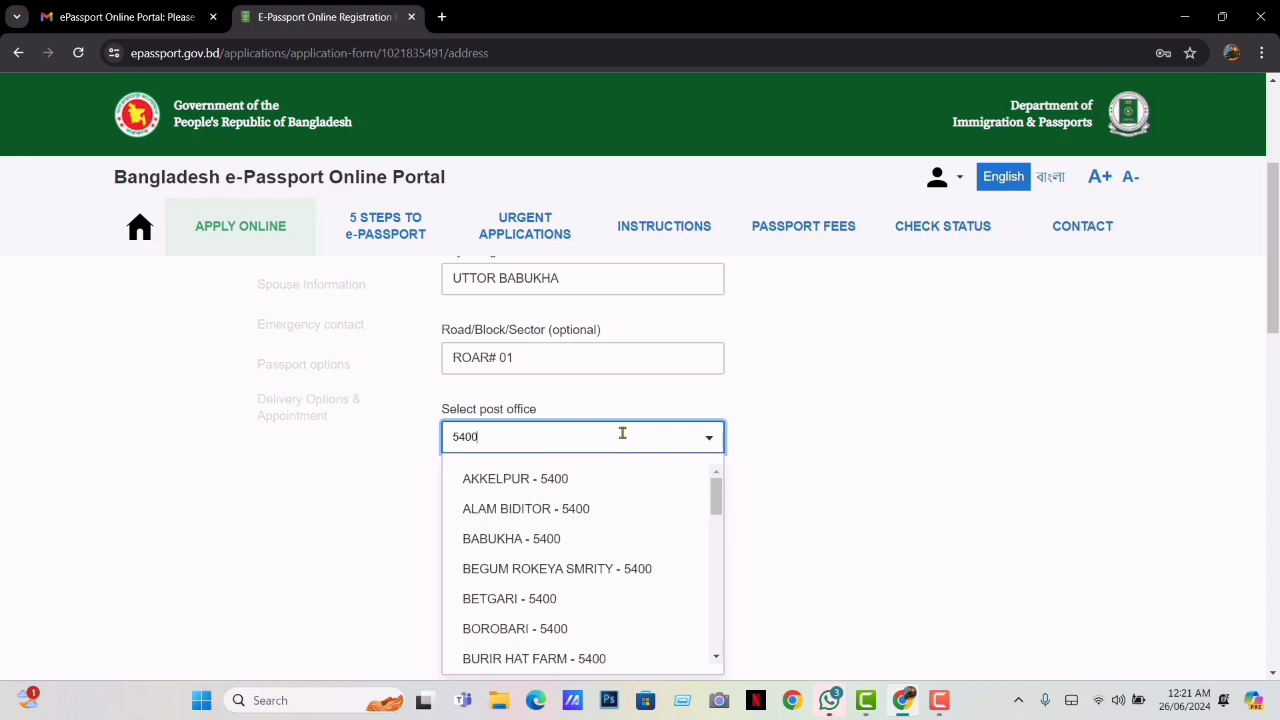
click(534, 540)
click(591, 594)
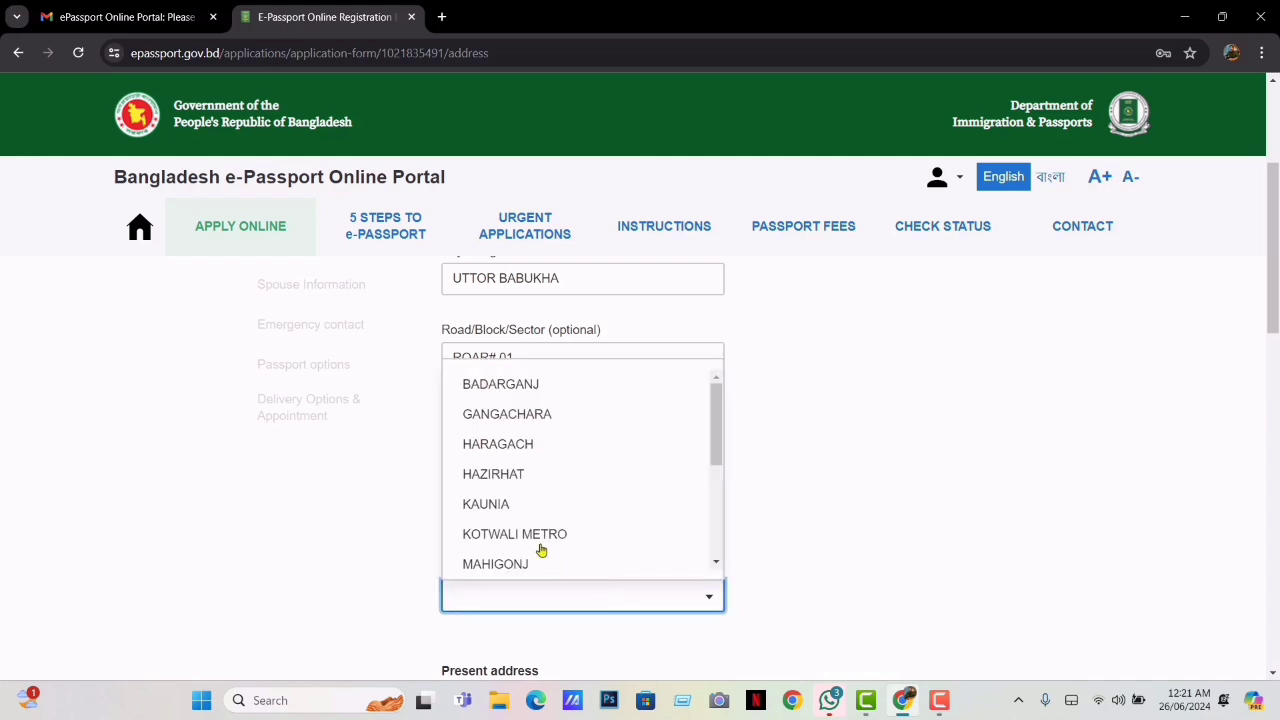
click(534, 538)
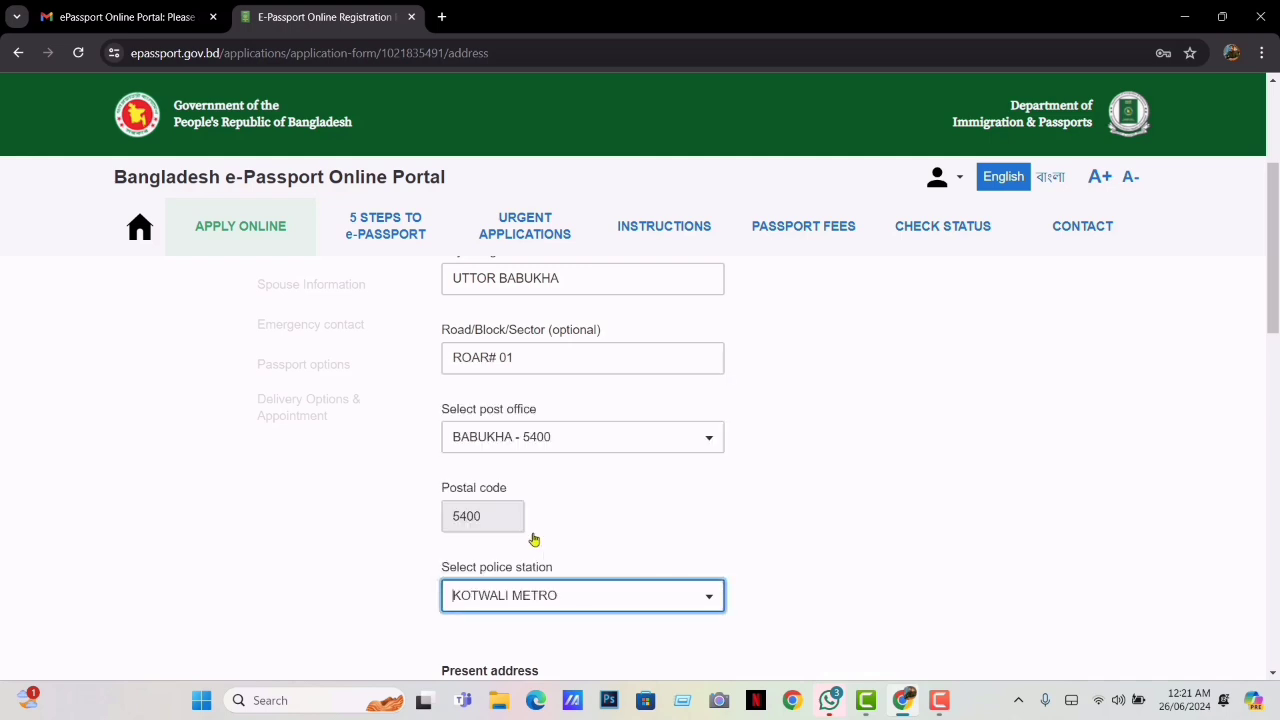
drag(1276, 302, 1276, 368)
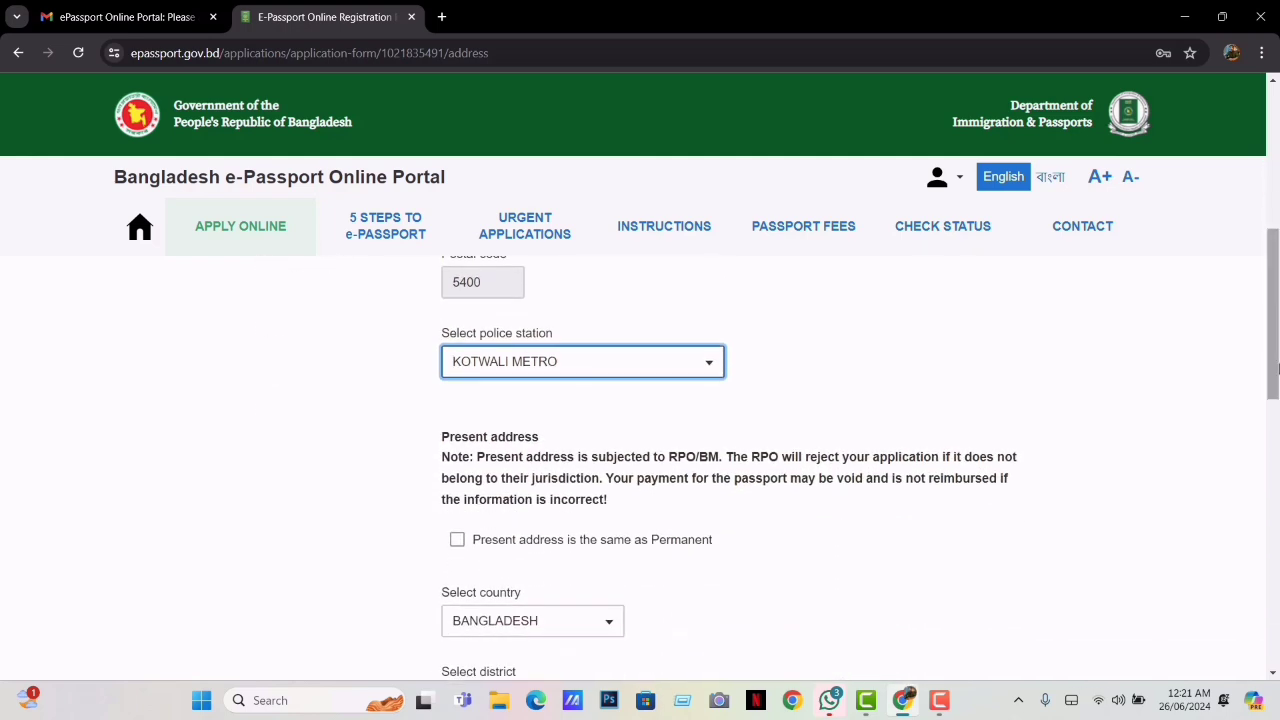
Mark the present address same as permanent, keep RPO RANGPUR, and save the Address step
drag(1276, 368, 1272, 424)
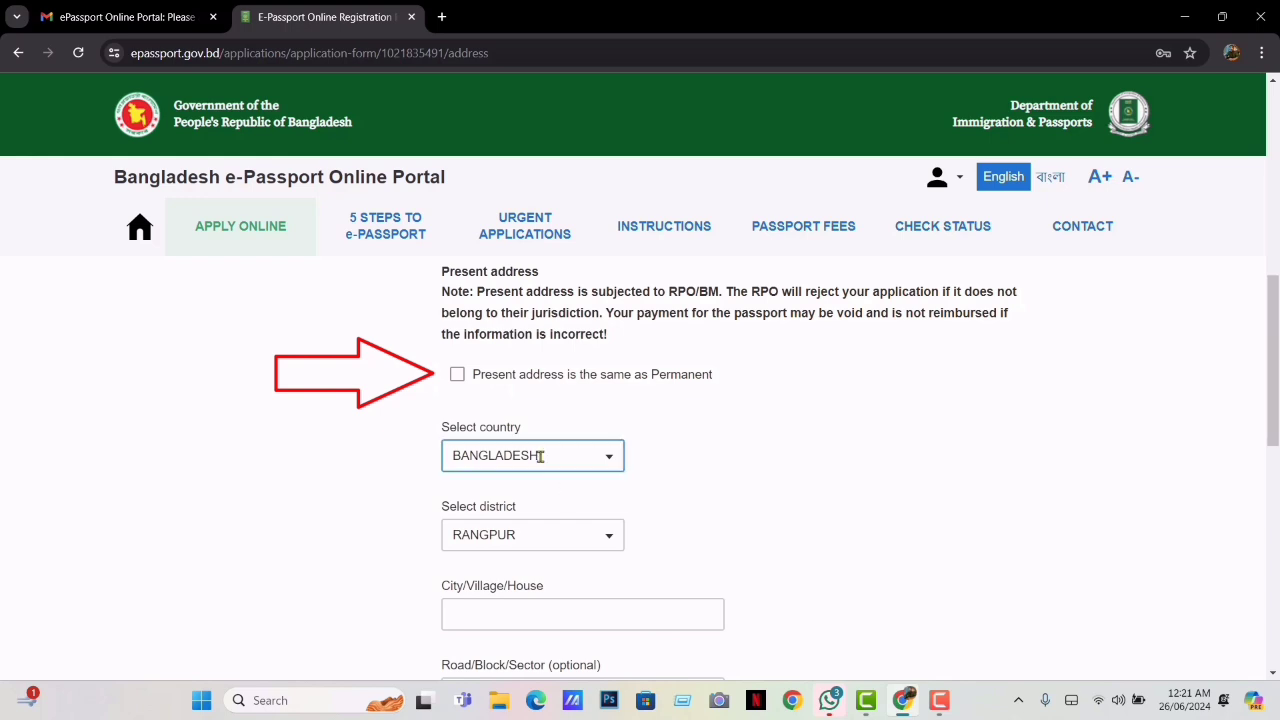
click(457, 376)
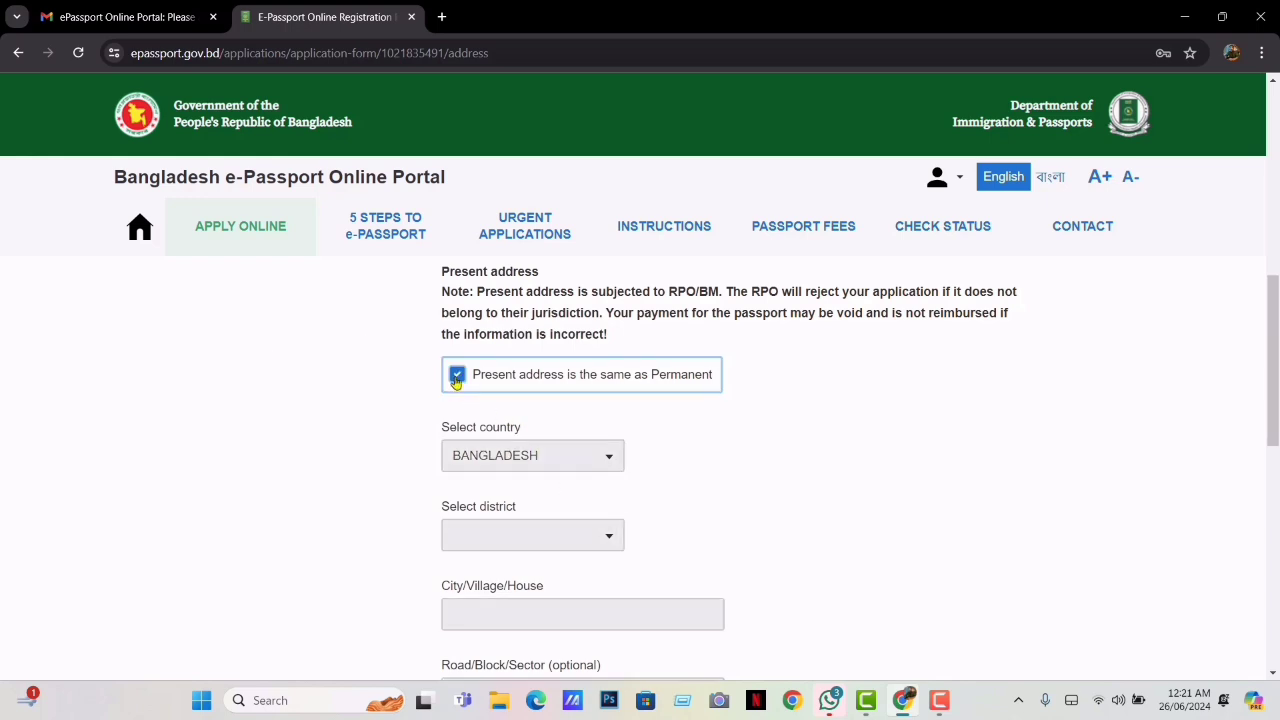
click(457, 377)
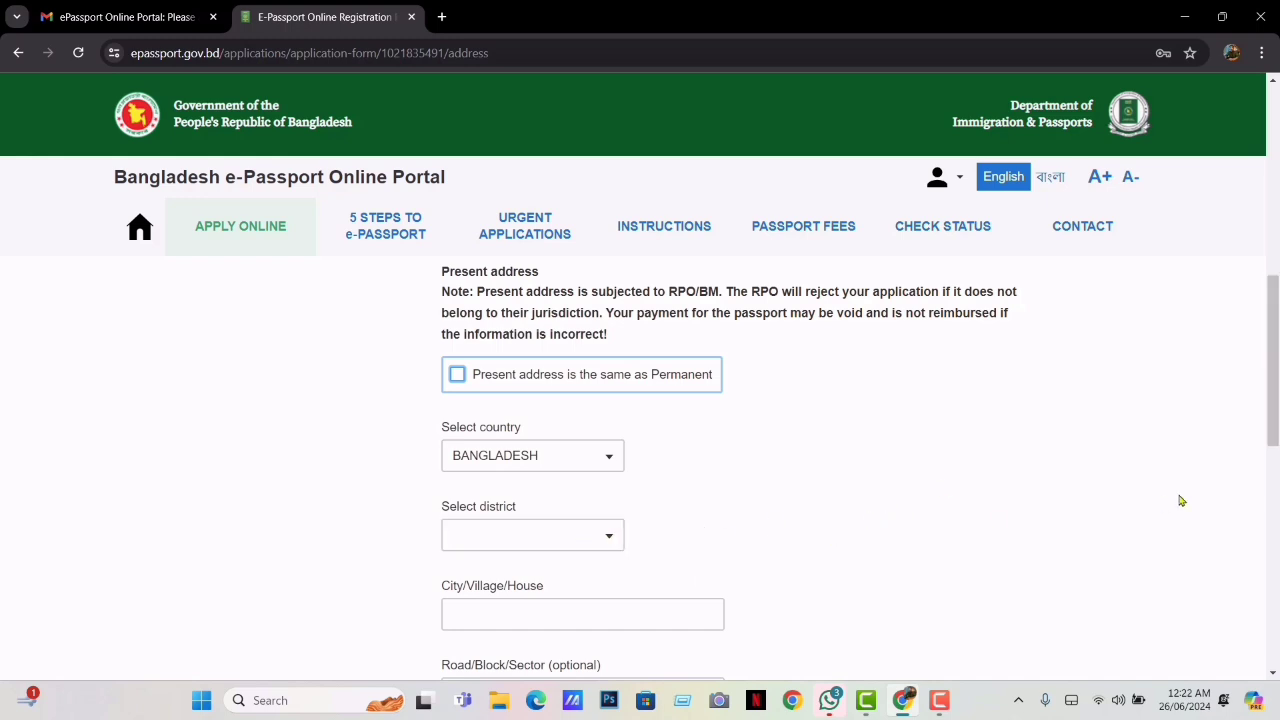
mouse_move(1273, 367)
mouse_down()
mouse_move(1277, 515)
mouse_move(1277, 360)
mouse_up()
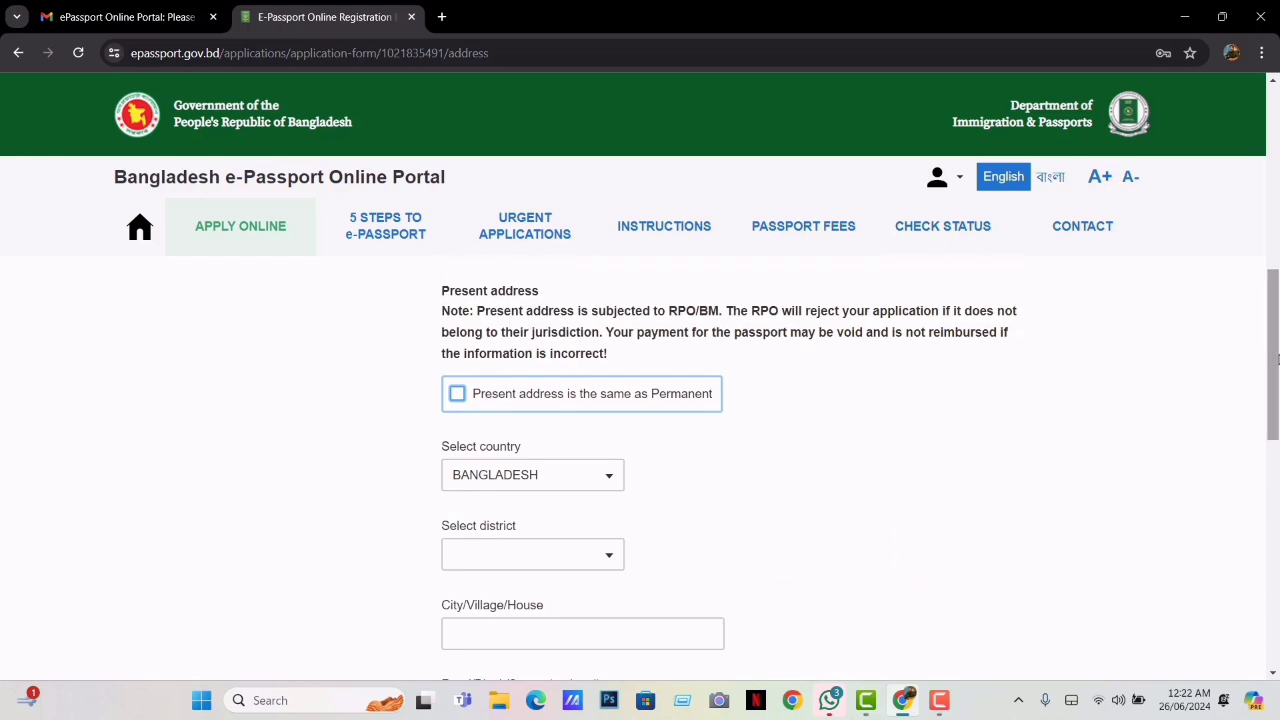
click(458, 396)
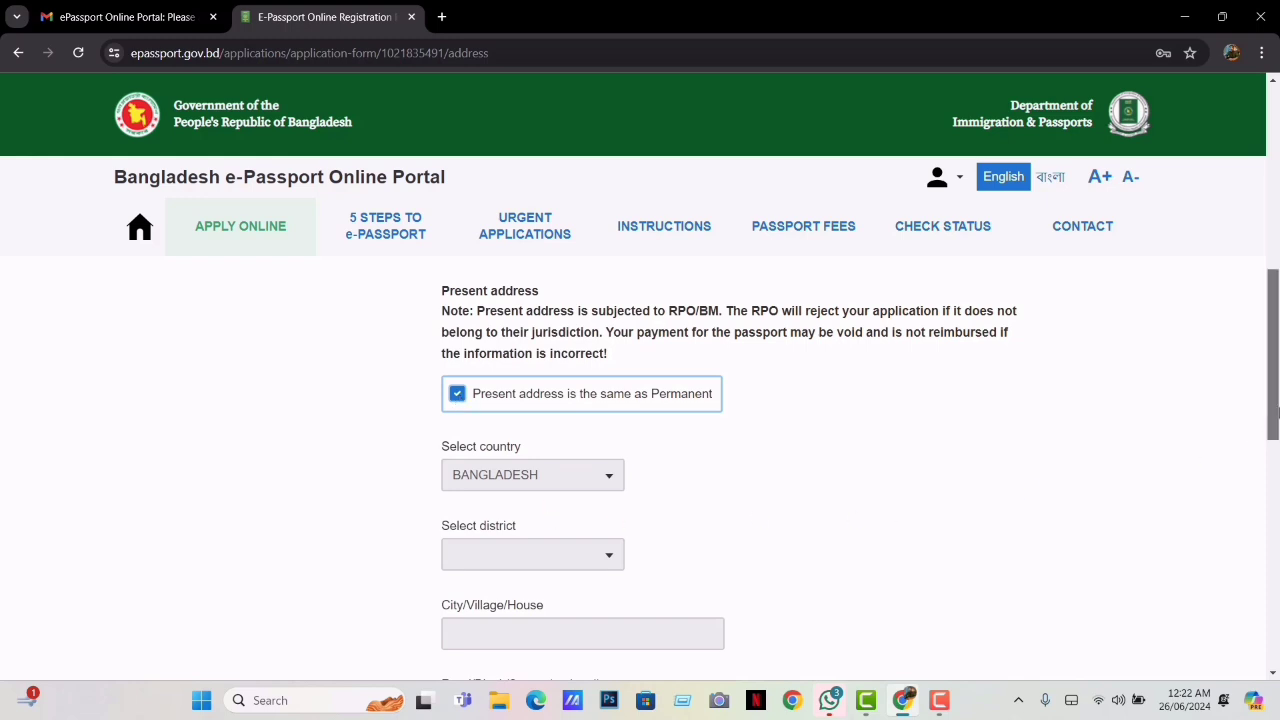
drag(1278, 412, 1274, 568)
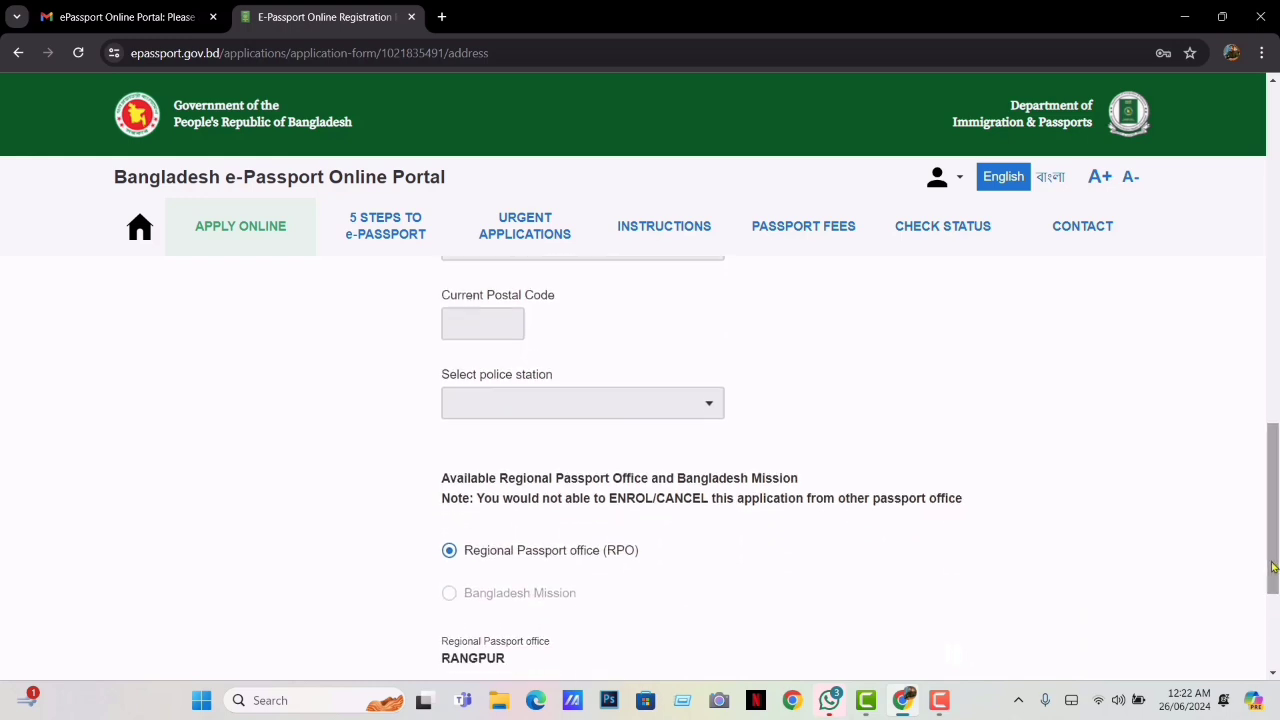
scroll(1274, 558, down, 2)
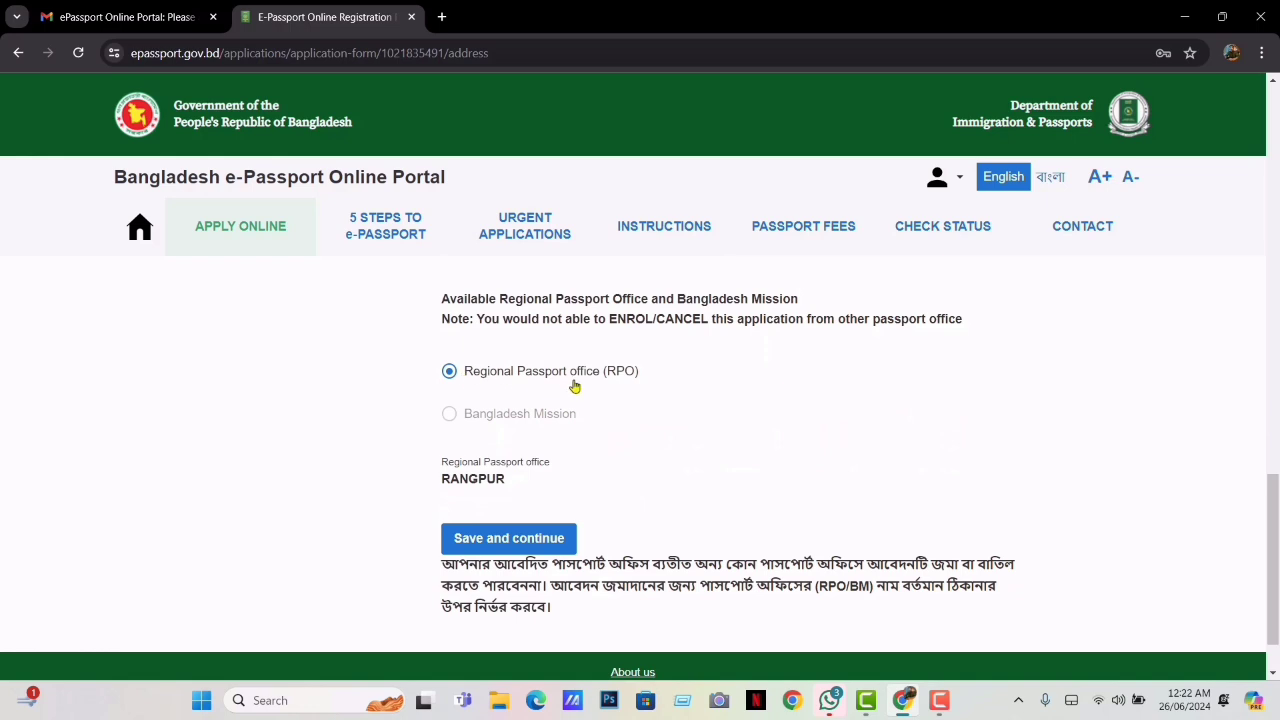
click(514, 540)
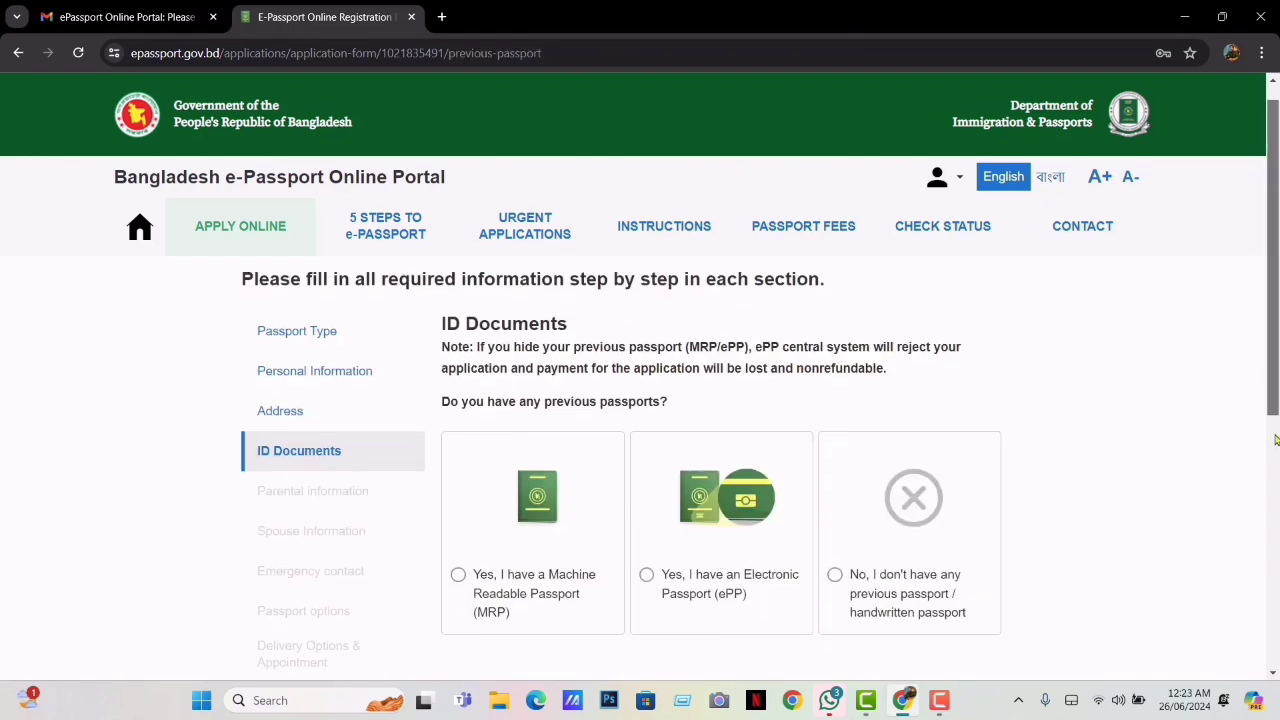
Declare no previous passport, enter the national ID number, and save ID Documents
scroll(1277, 415, down, 2)
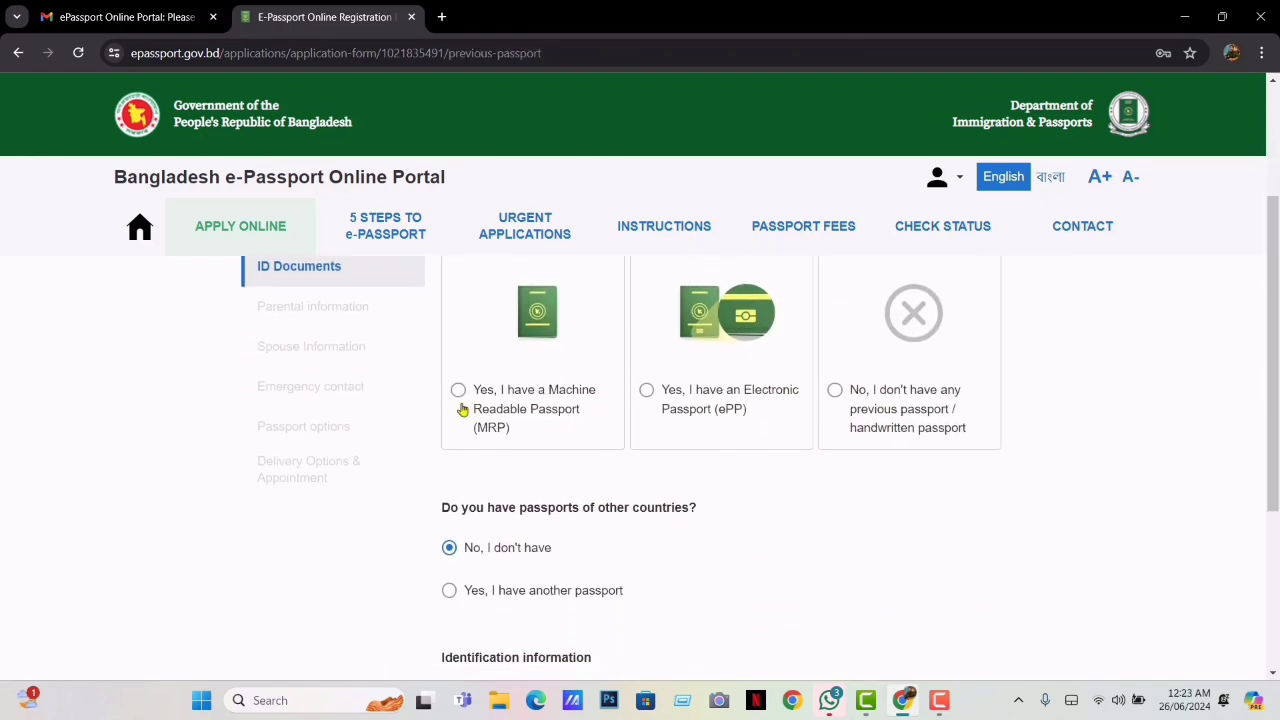
click(834, 391)
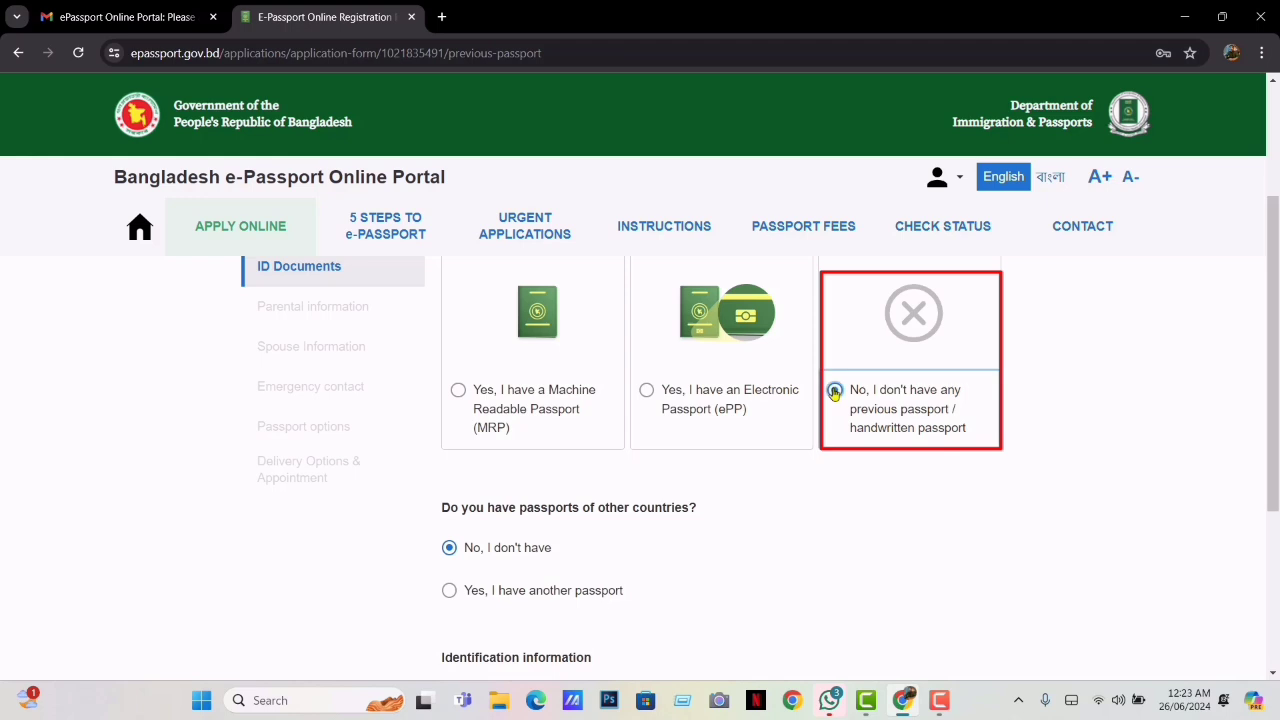
drag(1276, 346, 1278, 467)
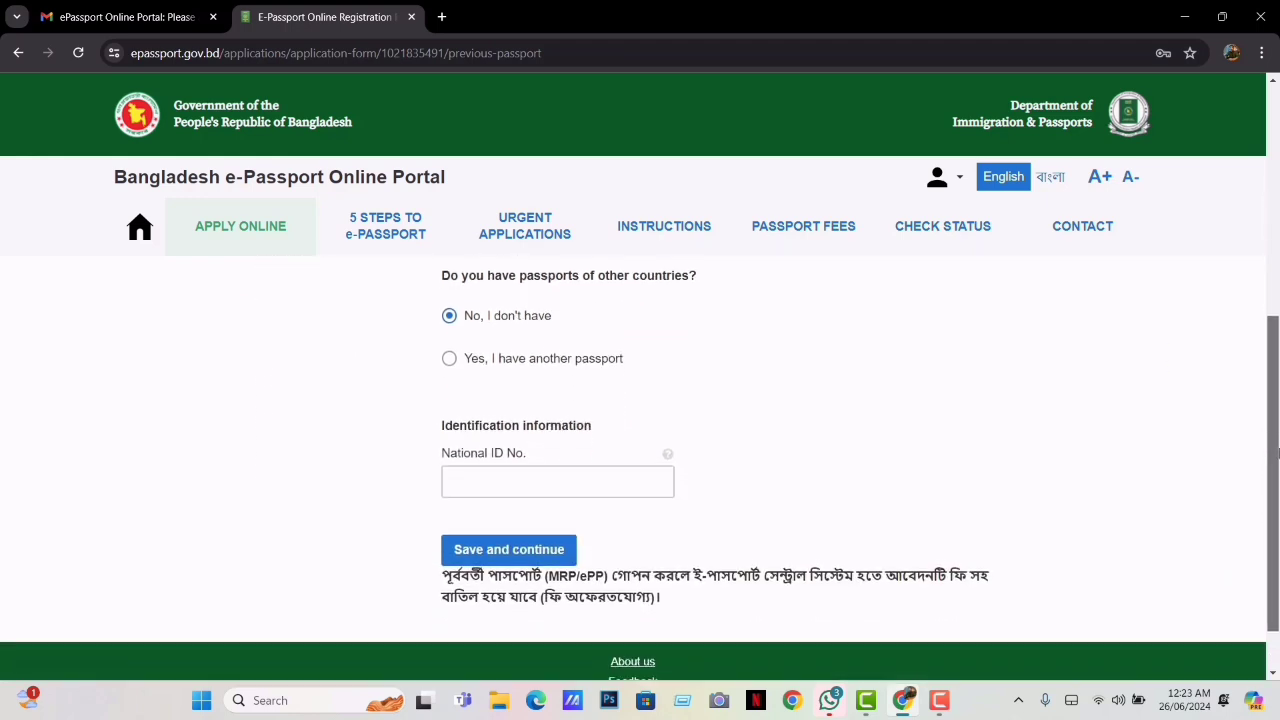
click(583, 477)
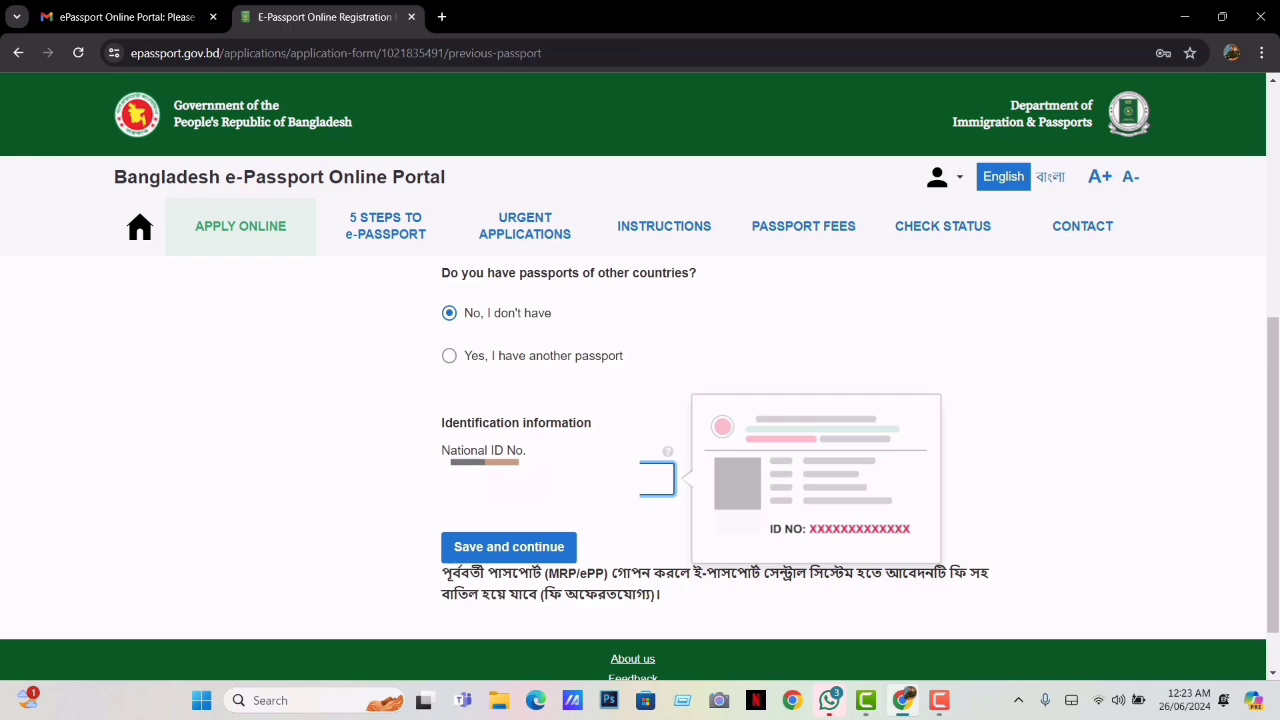
text(1)
click(512, 549)
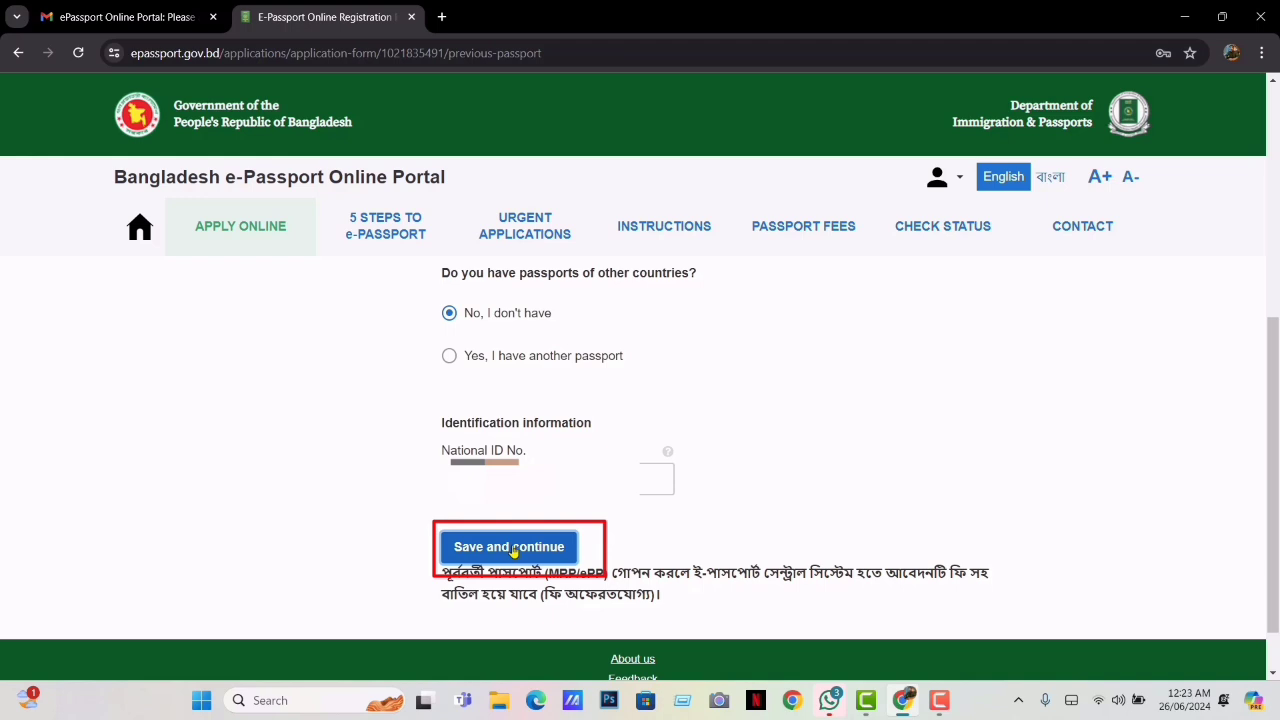
click(512, 549)
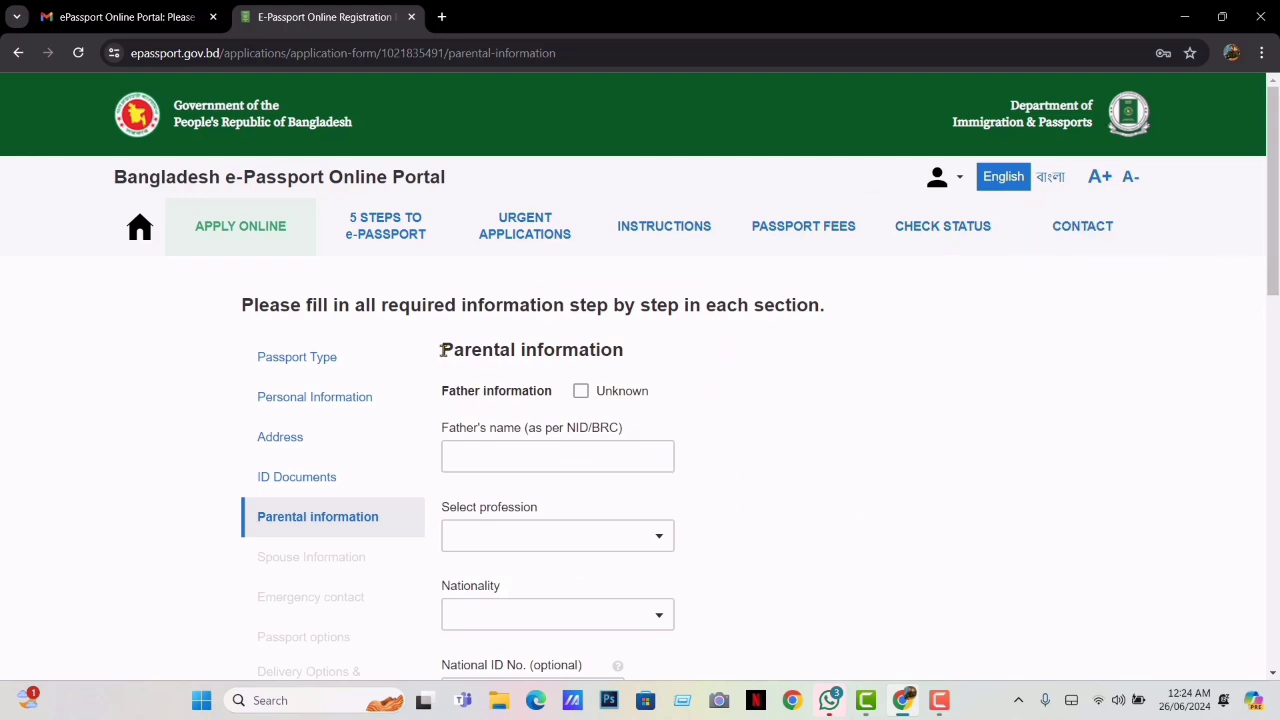
Enter the father's name and set his profession to UNEMPLOYED
drag(441, 350, 634, 360)
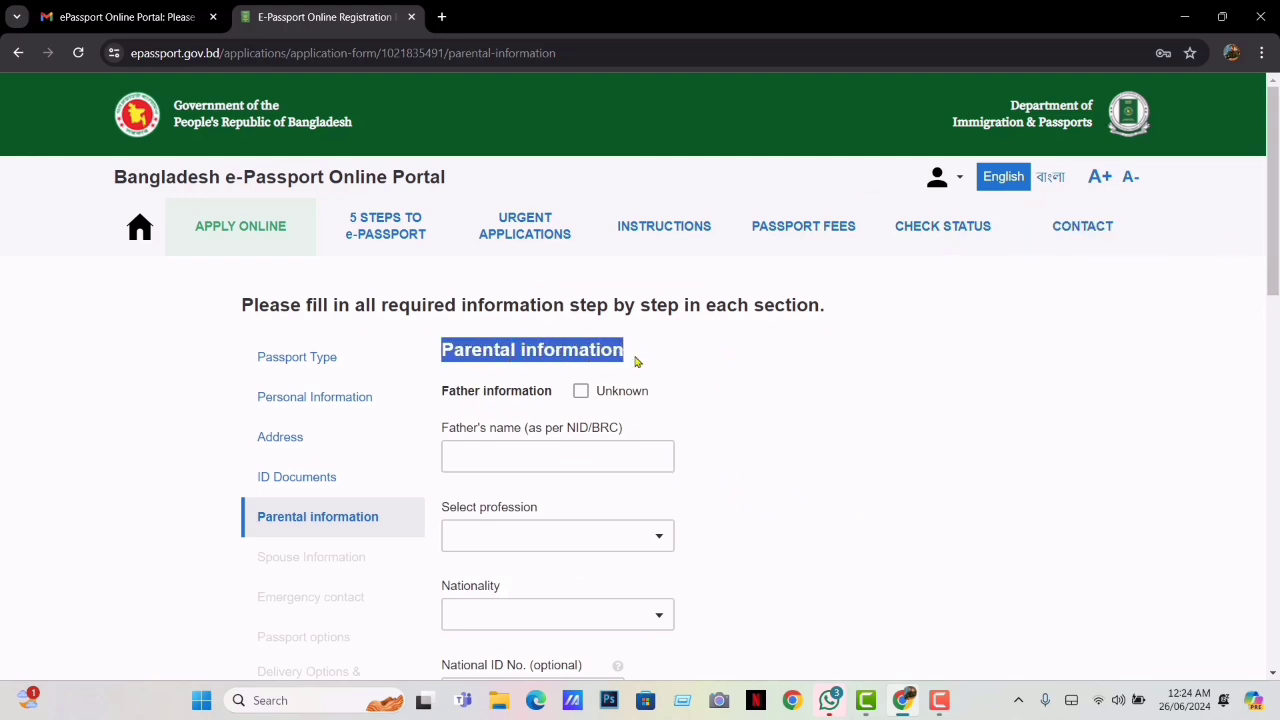
click(545, 451)
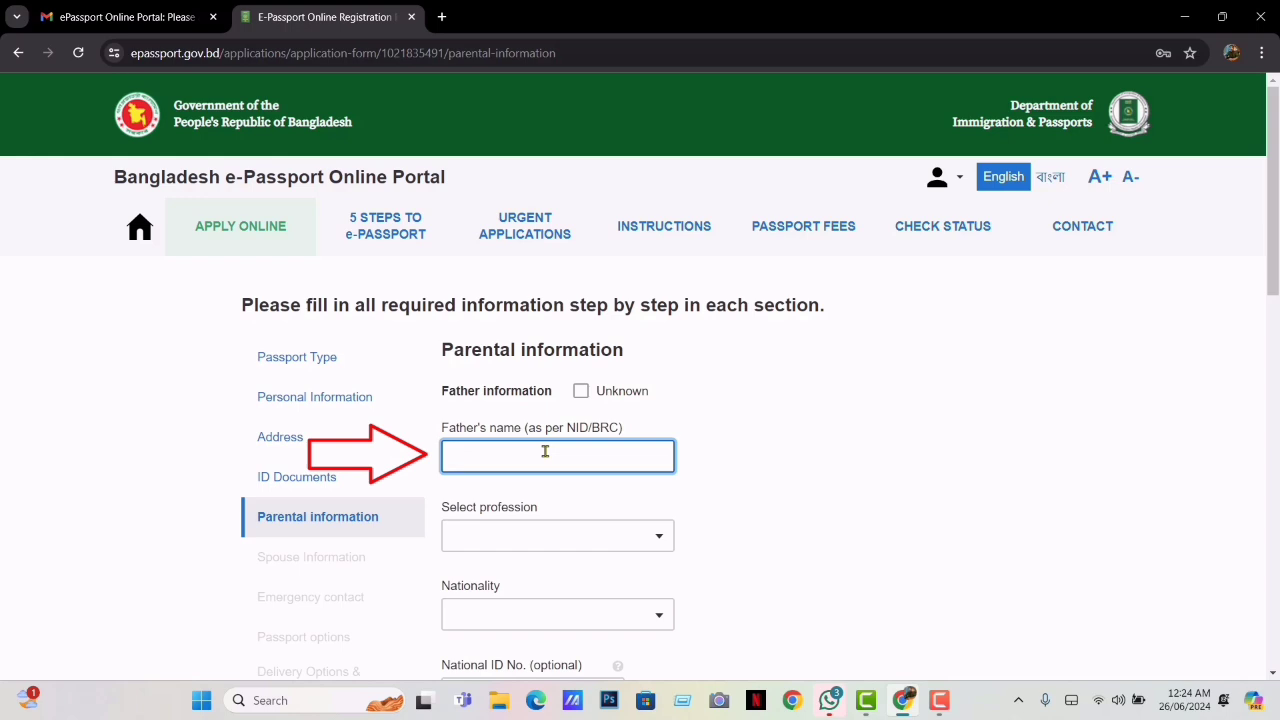
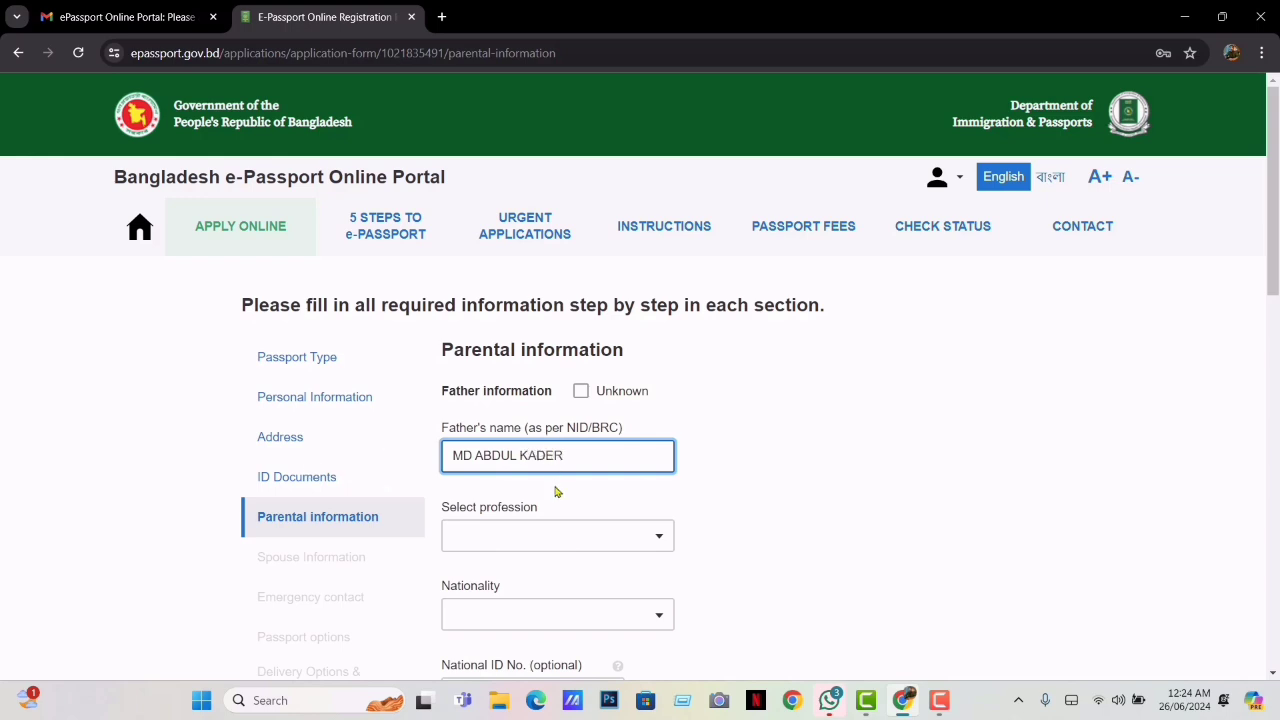
click(576, 538)
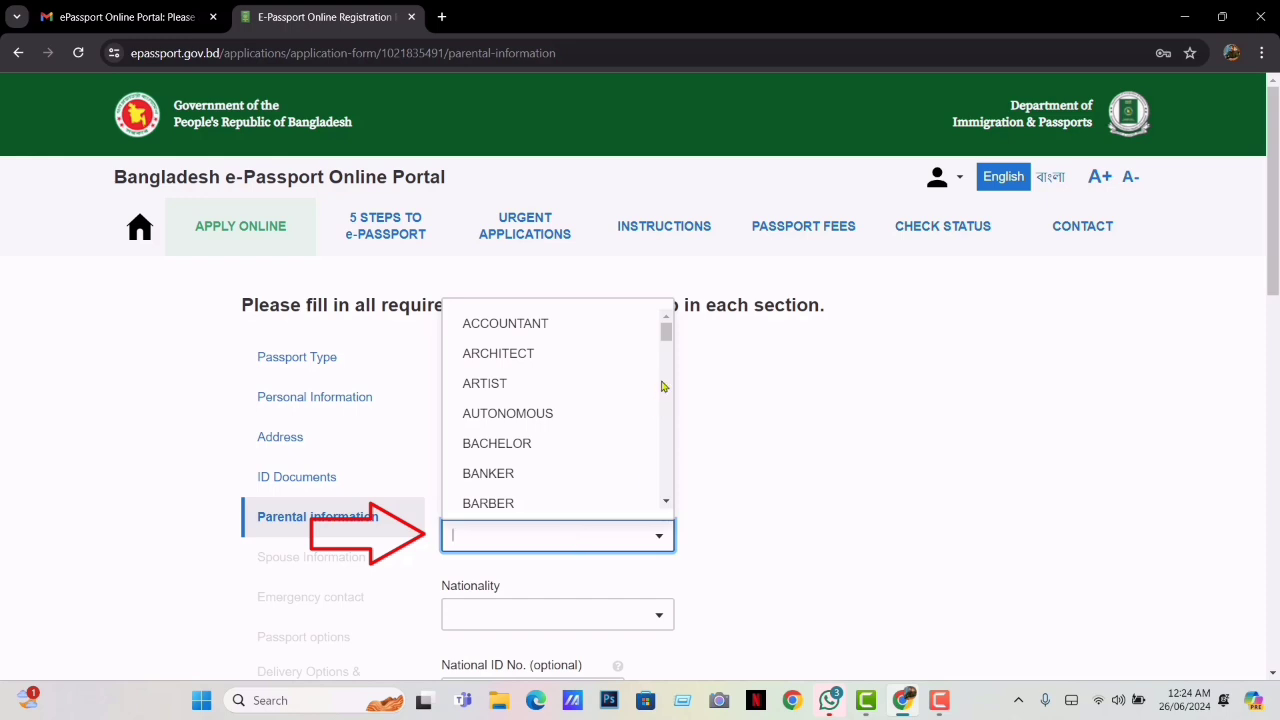
drag(666, 332, 675, 502)
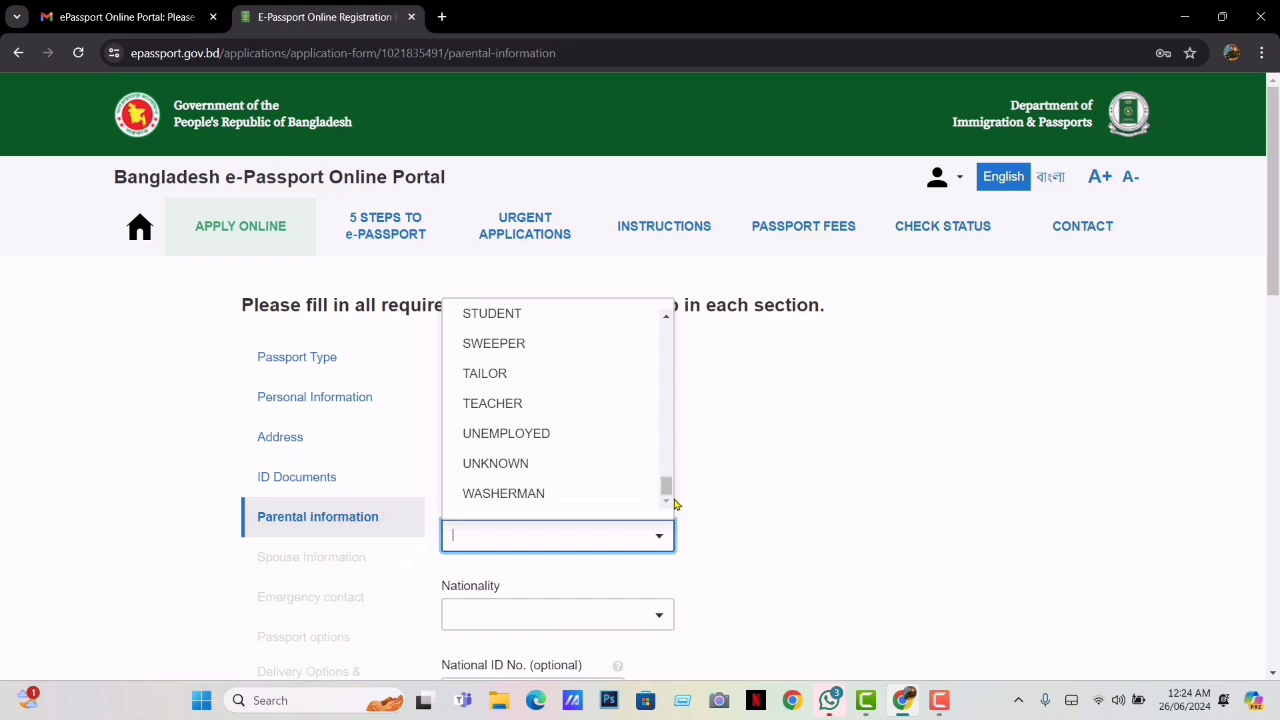
click(503, 432)
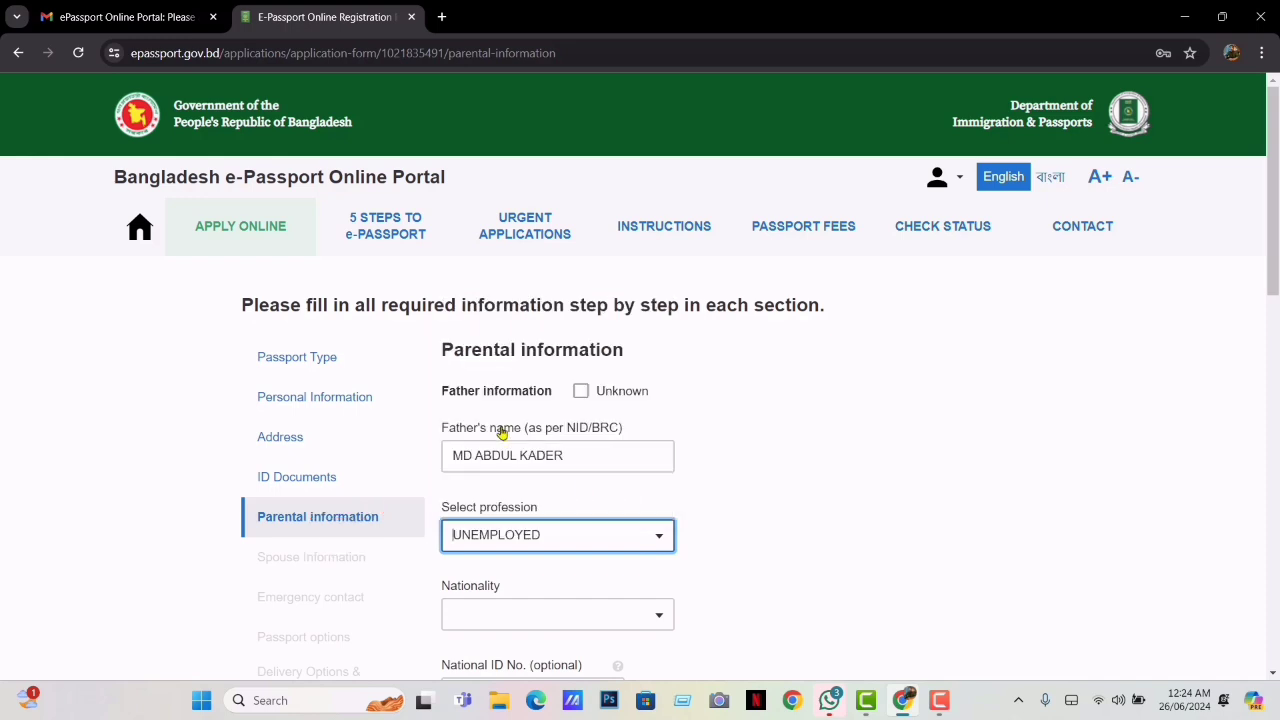
Set the father's nationality to BANGLADESHI
click(591, 614)
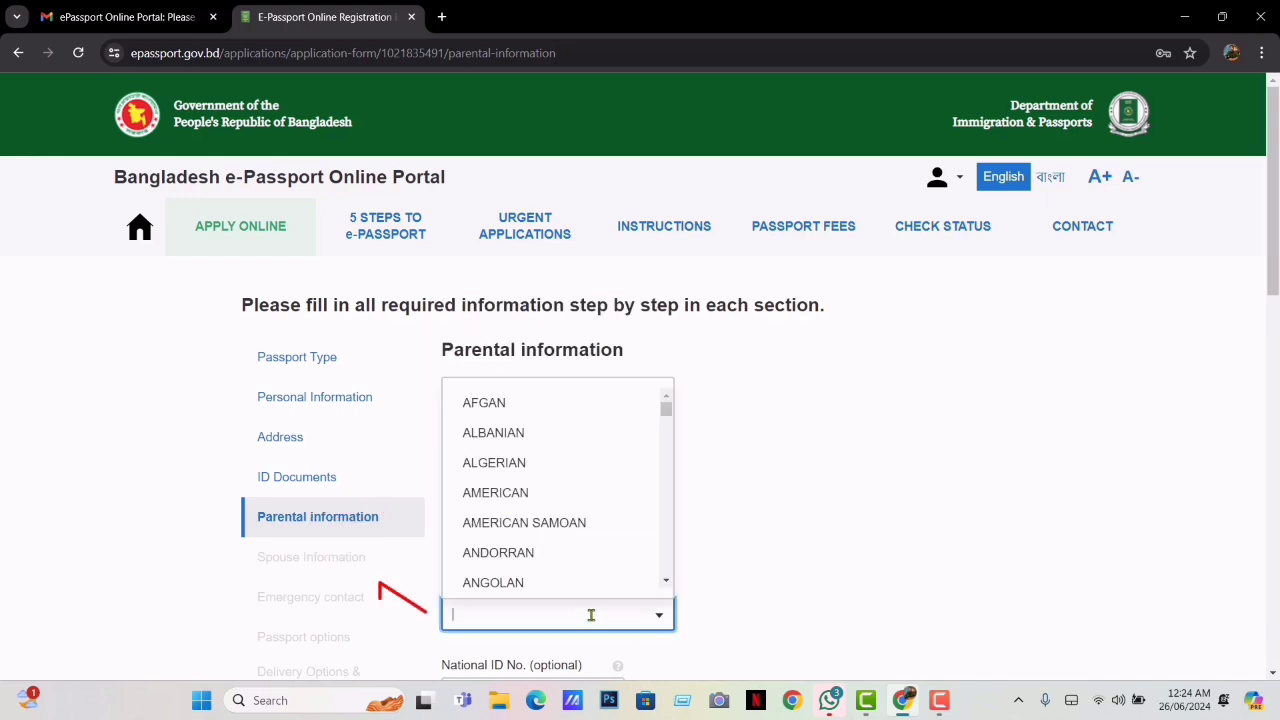
text(BB)
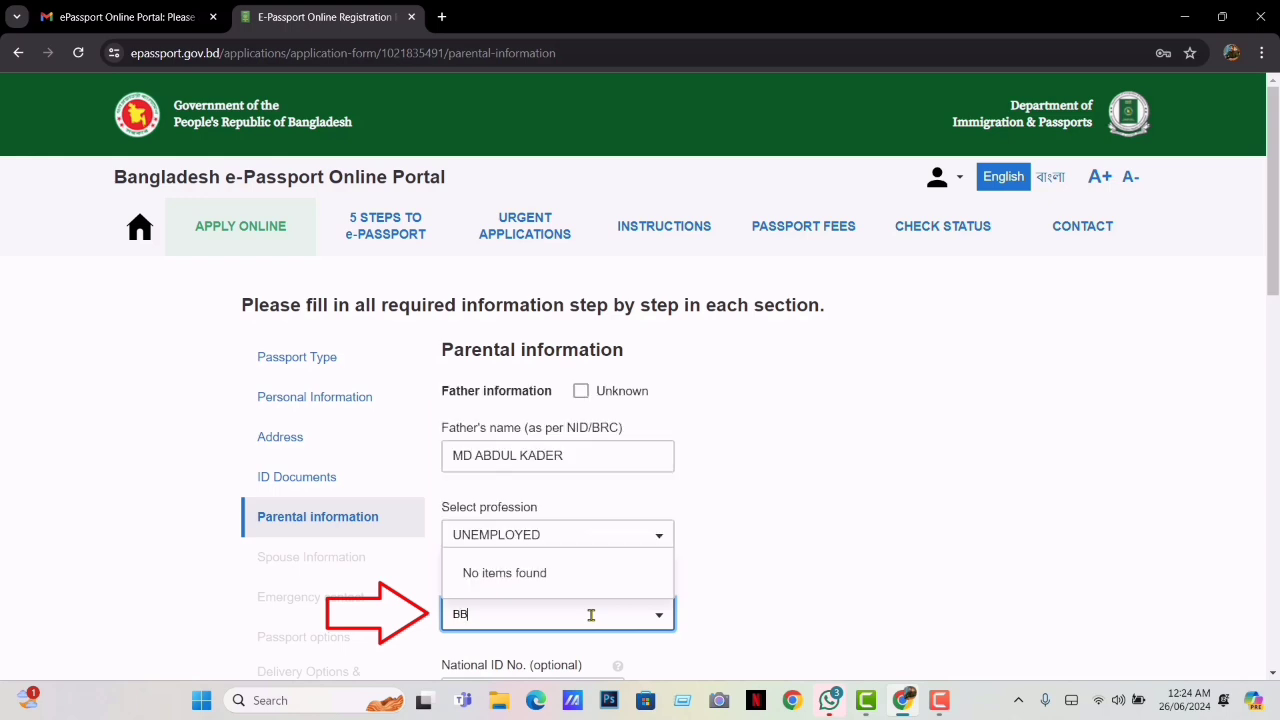
key(BackSpace)
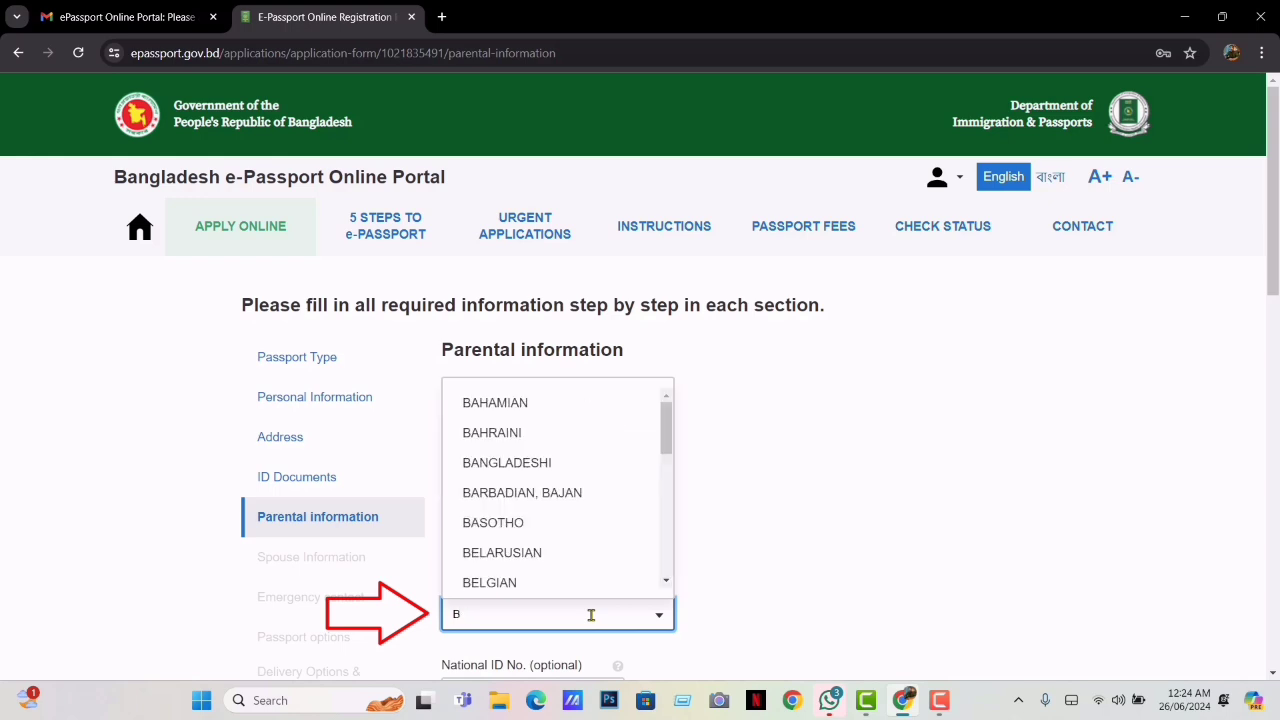
text(A)
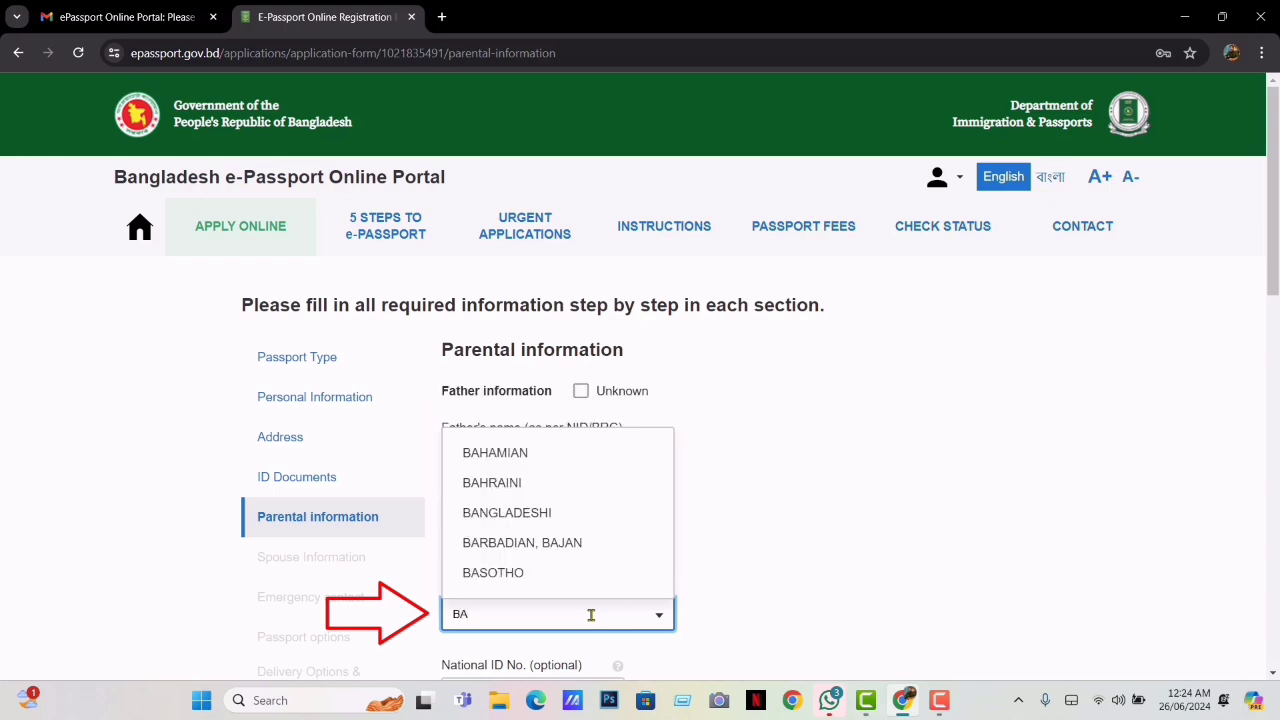
click(533, 513)
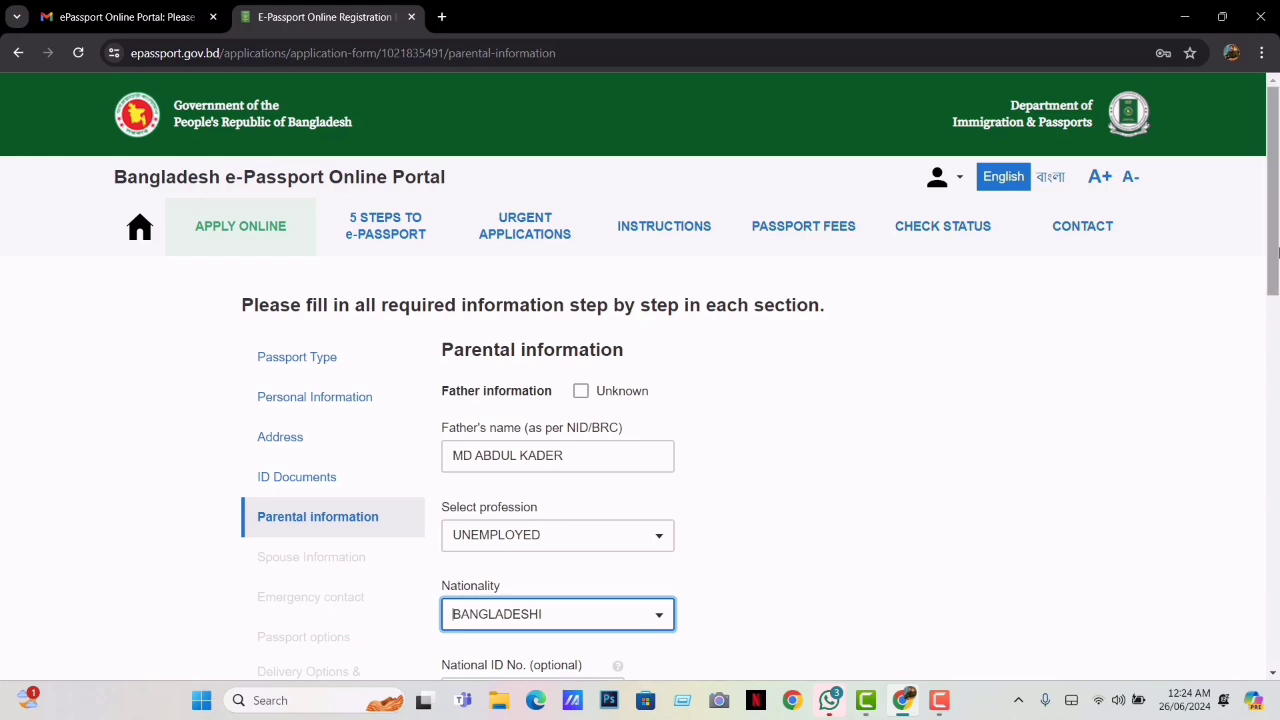
scroll(1276, 340, down, 3)
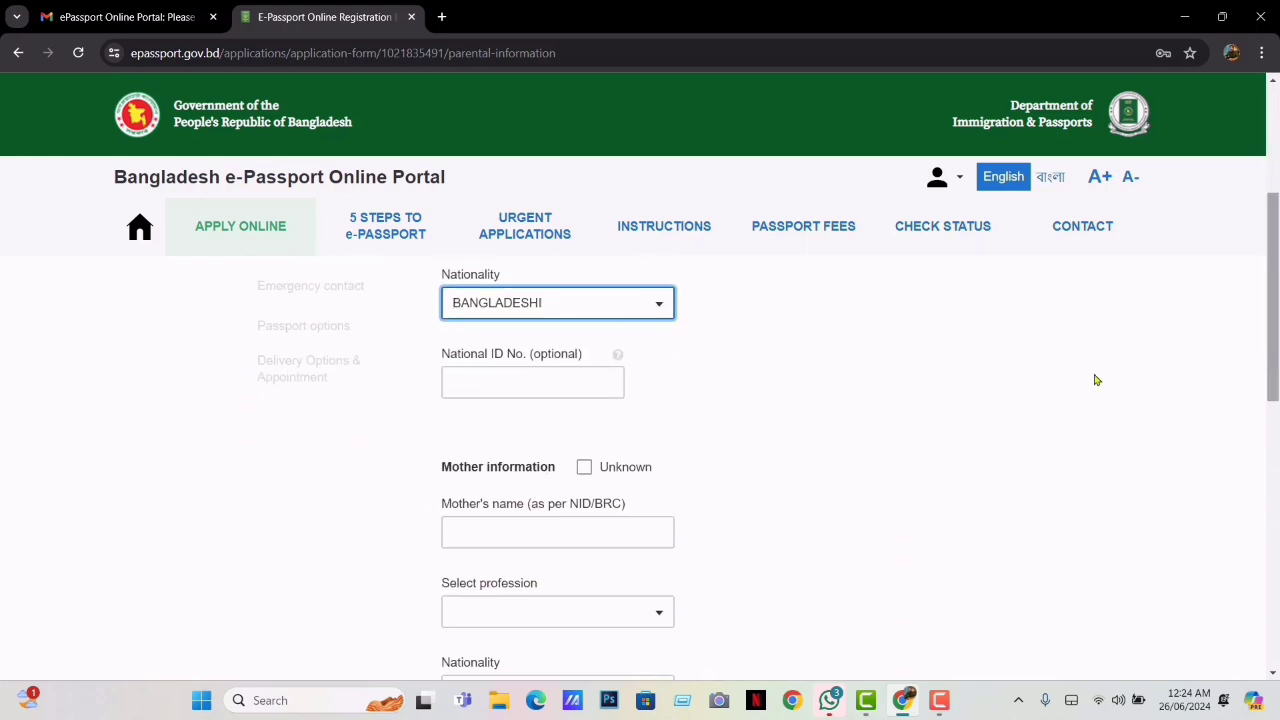
Enter the mother's name and set her profession to HOUSE WIFE
click(484, 390)
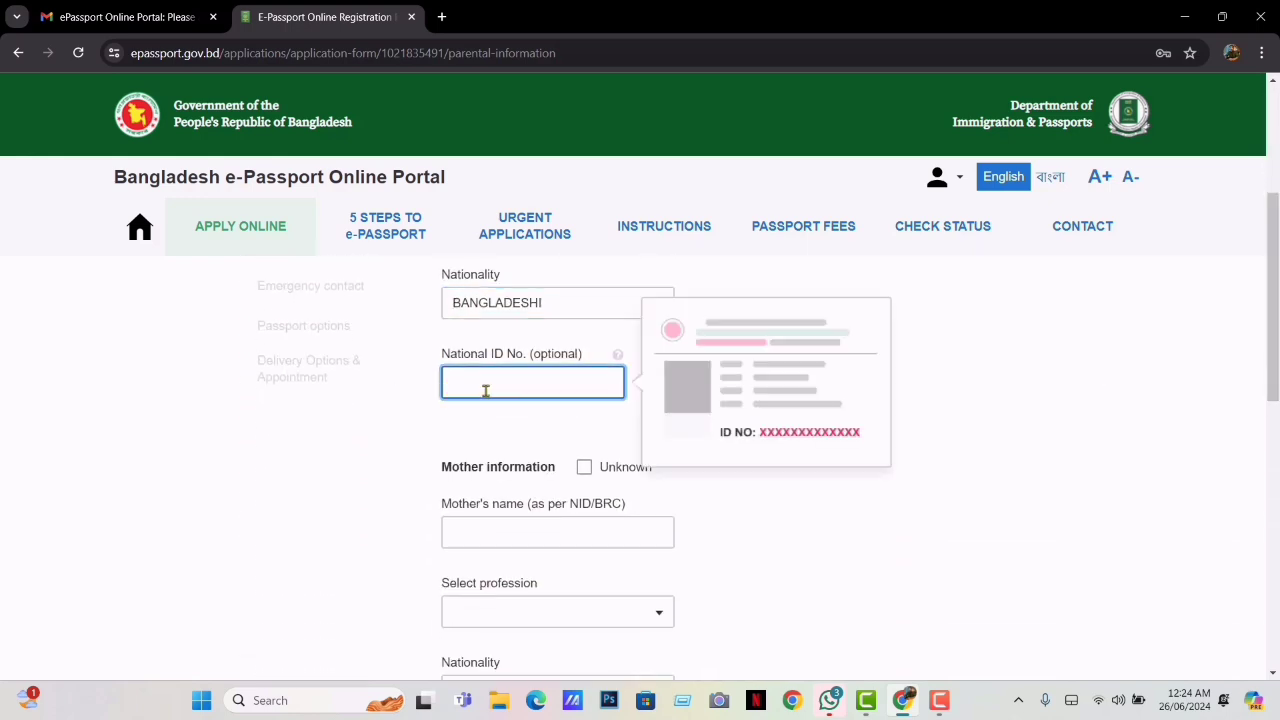
click(552, 533)
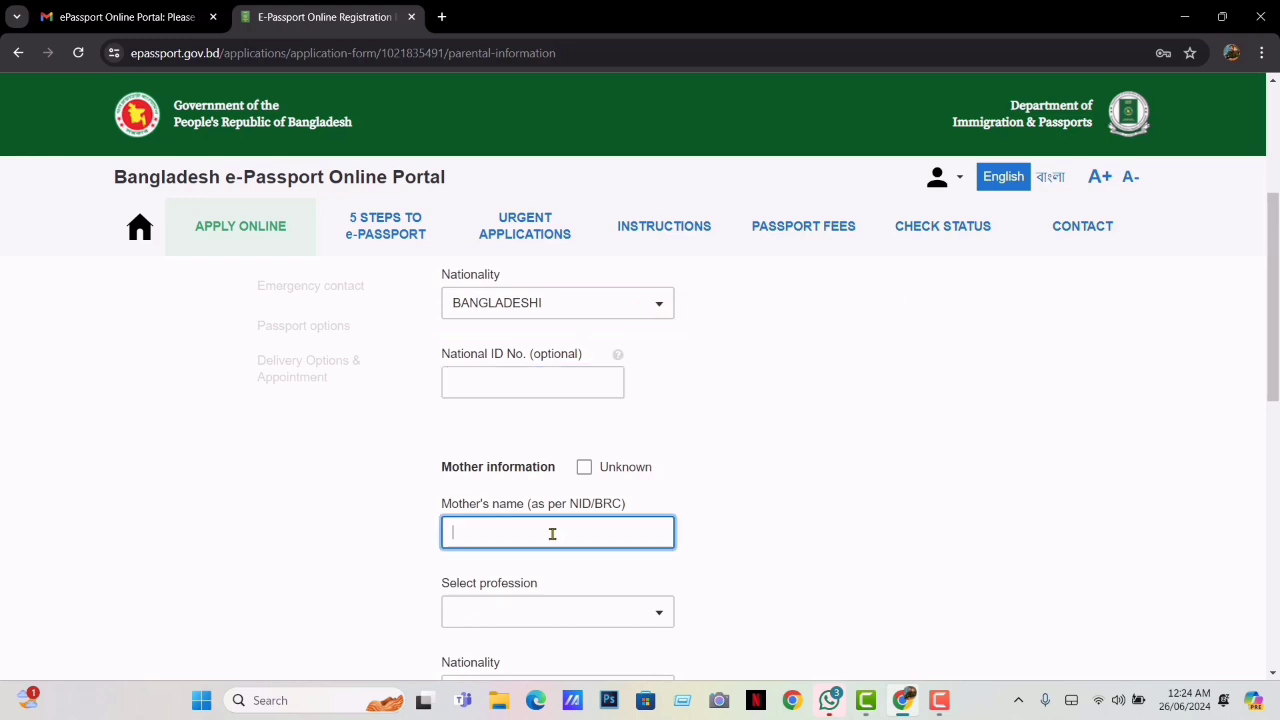
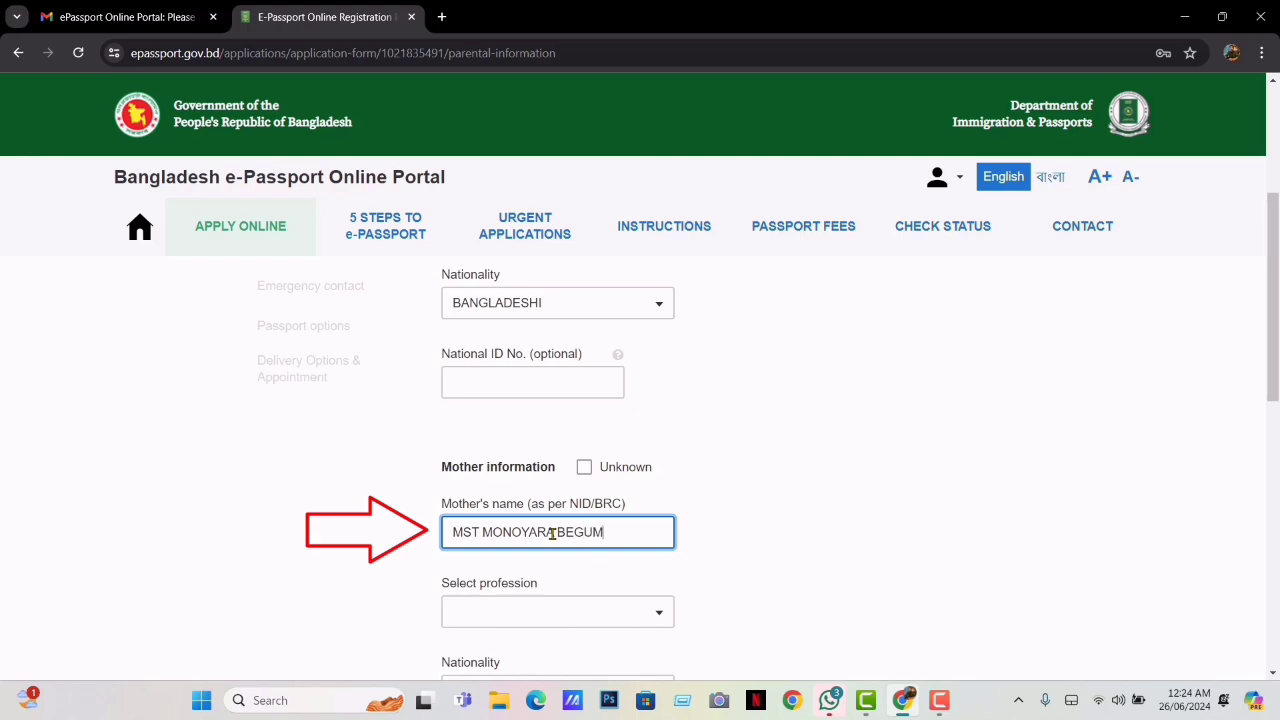
click(606, 606)
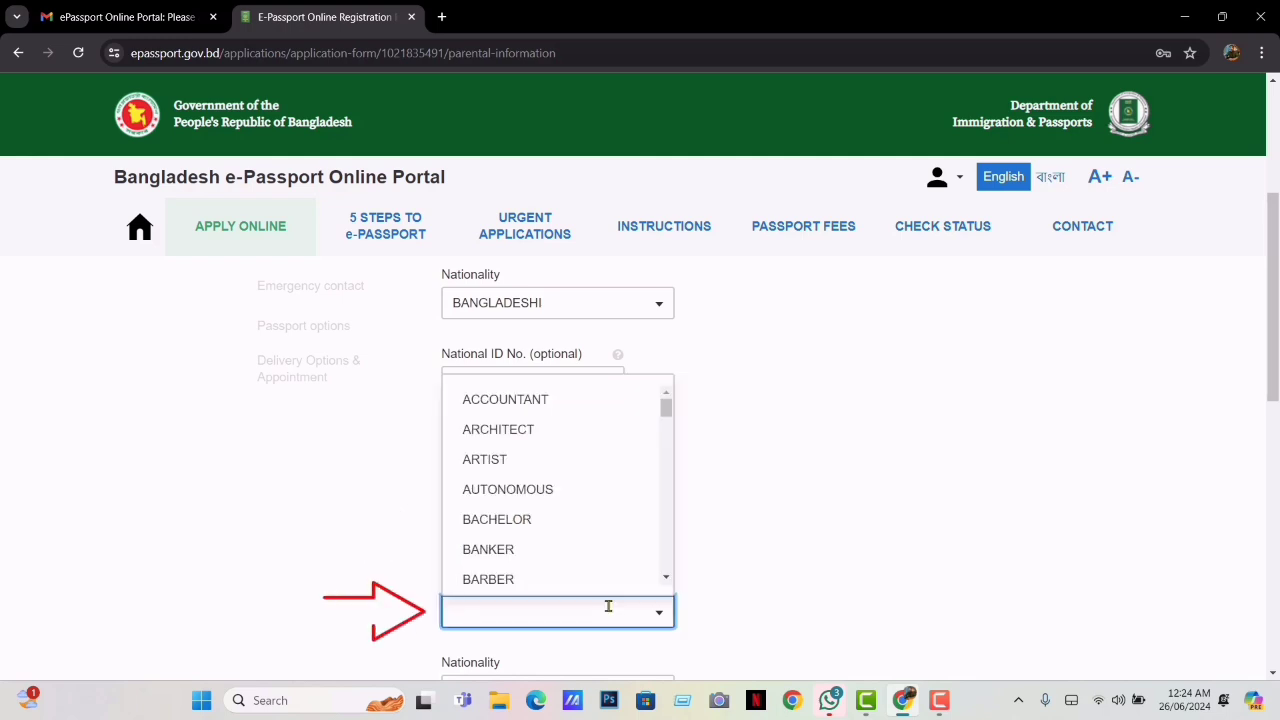
text(H)
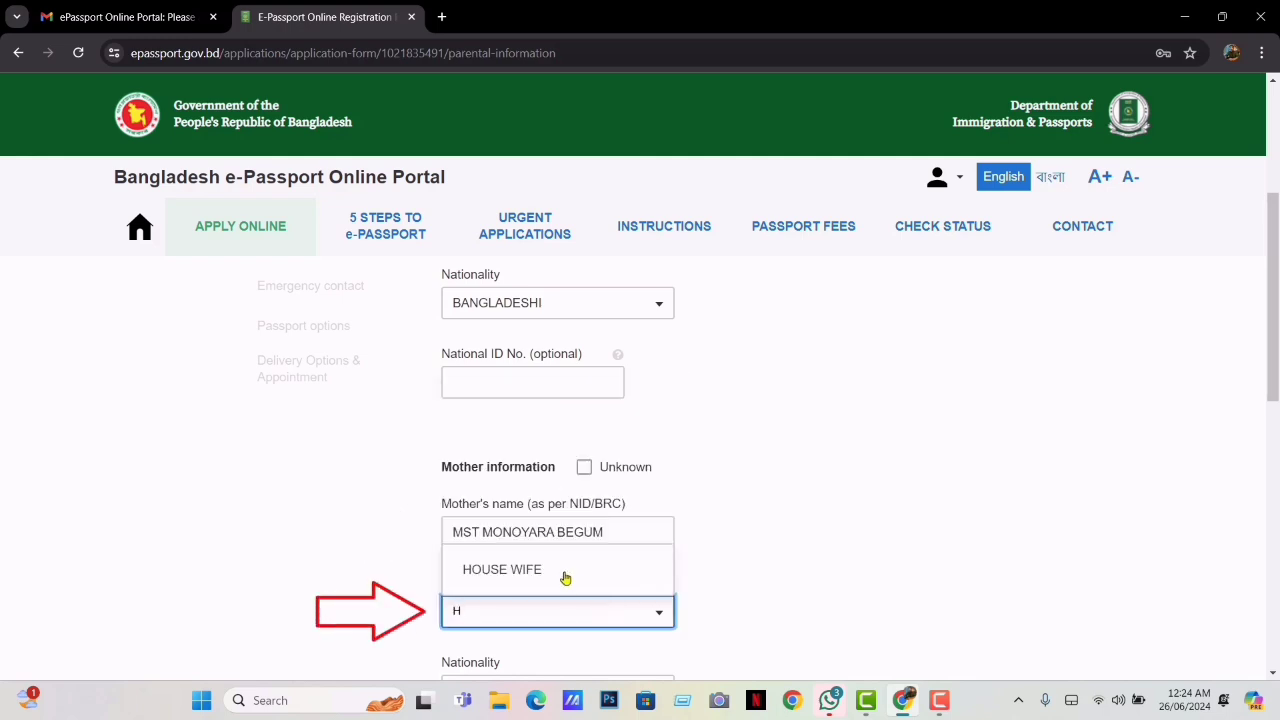
click(565, 577)
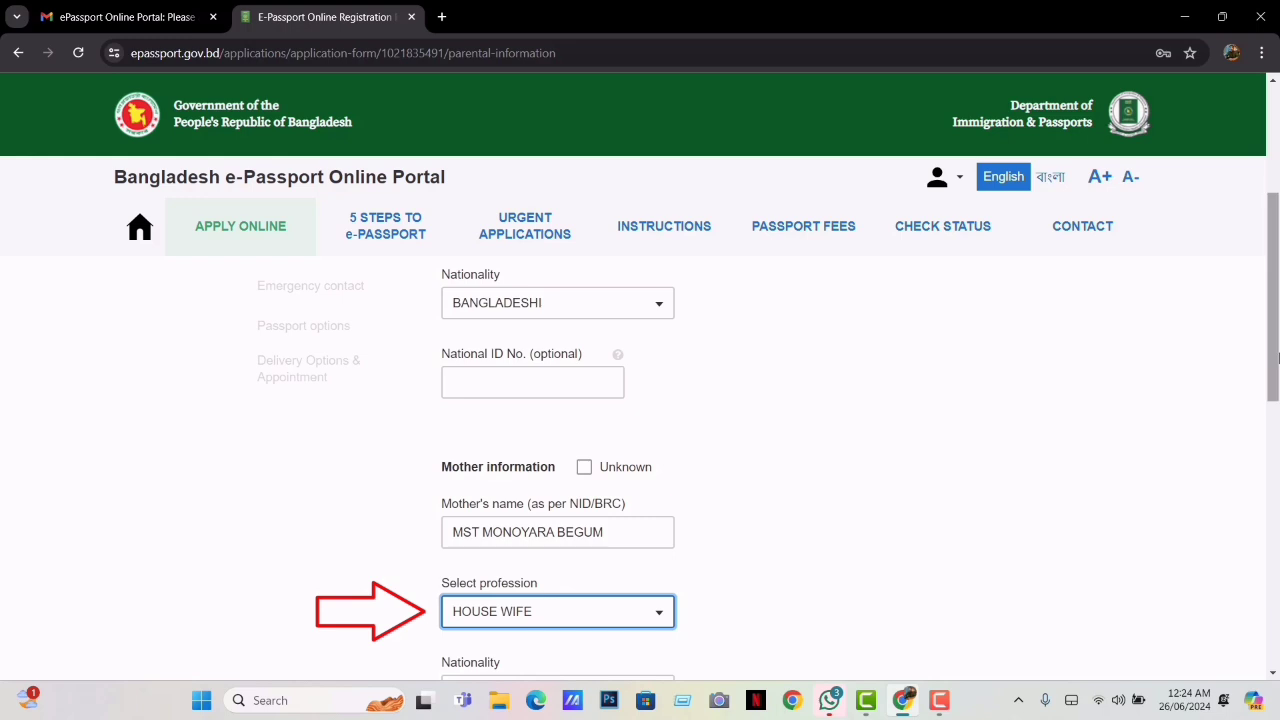
Set the mother's nationality to BANGLADESHI
scroll(940, 470, down, 2)
click(597, 454)
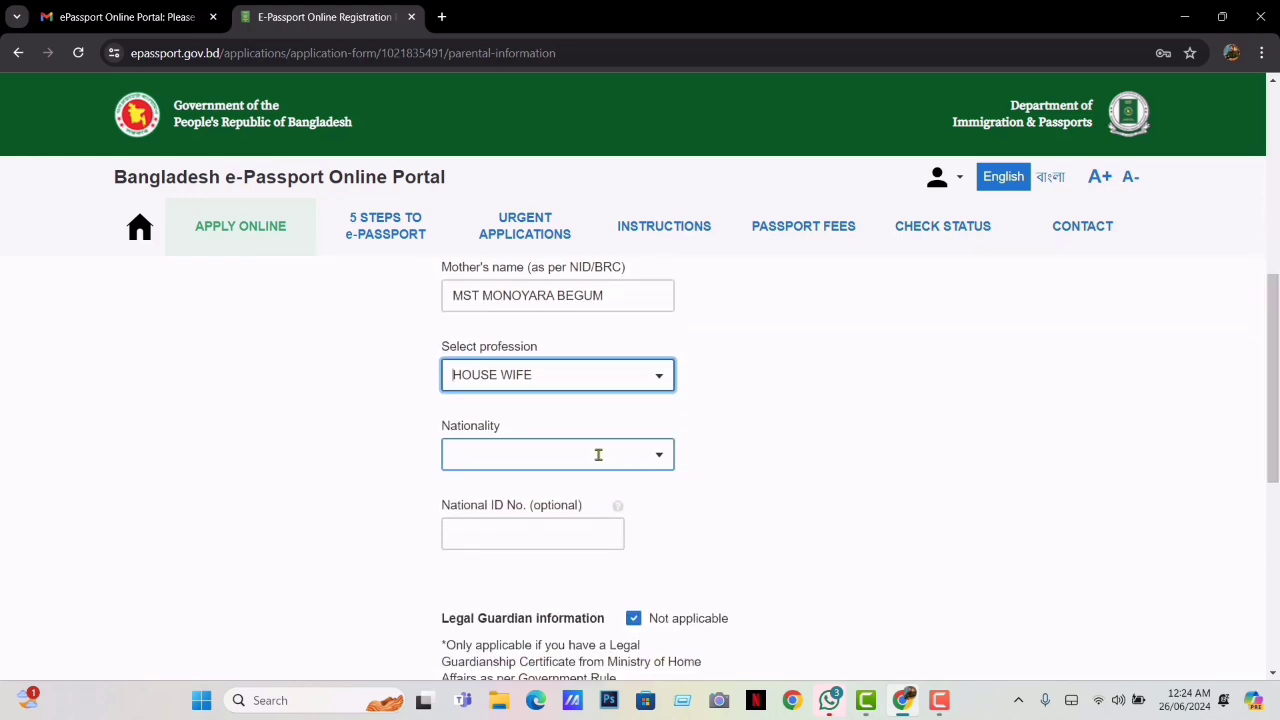
text(BA)
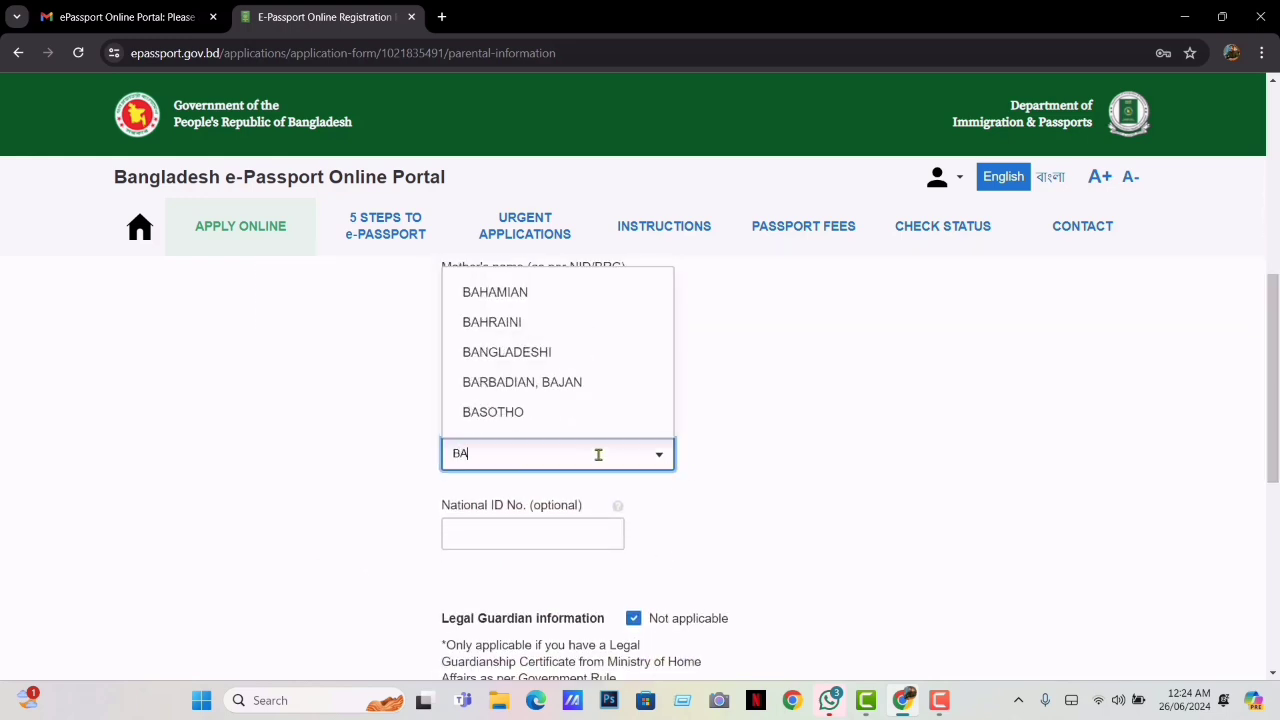
click(545, 356)
click(541, 533)
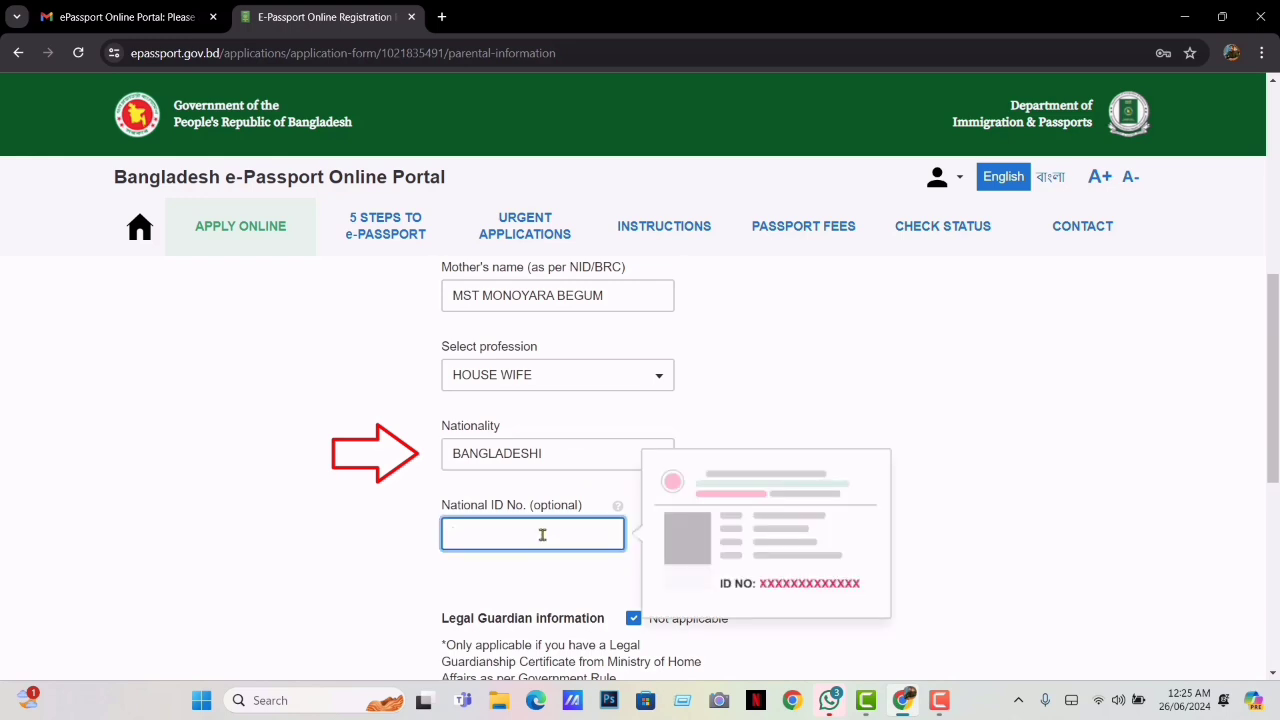
Leave Legal Guardian as not applicable and save the parental information
drag(1276, 378, 1277, 478)
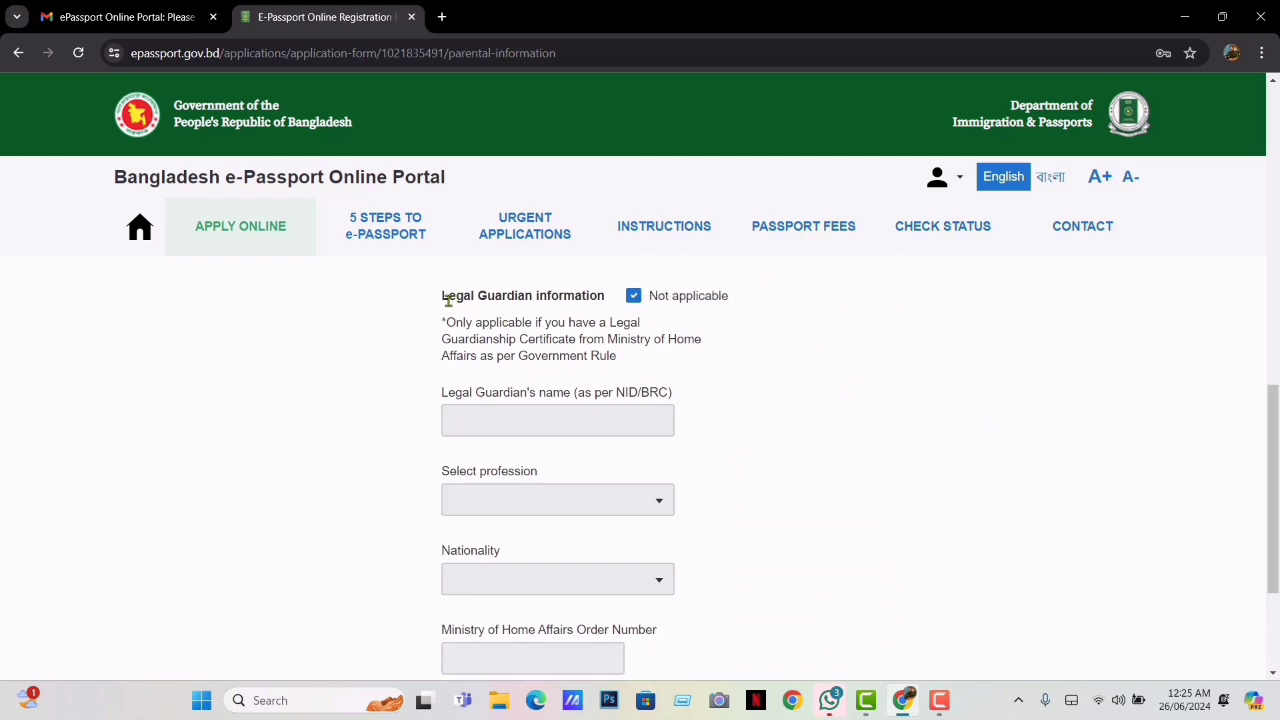
drag(448, 298, 575, 299)
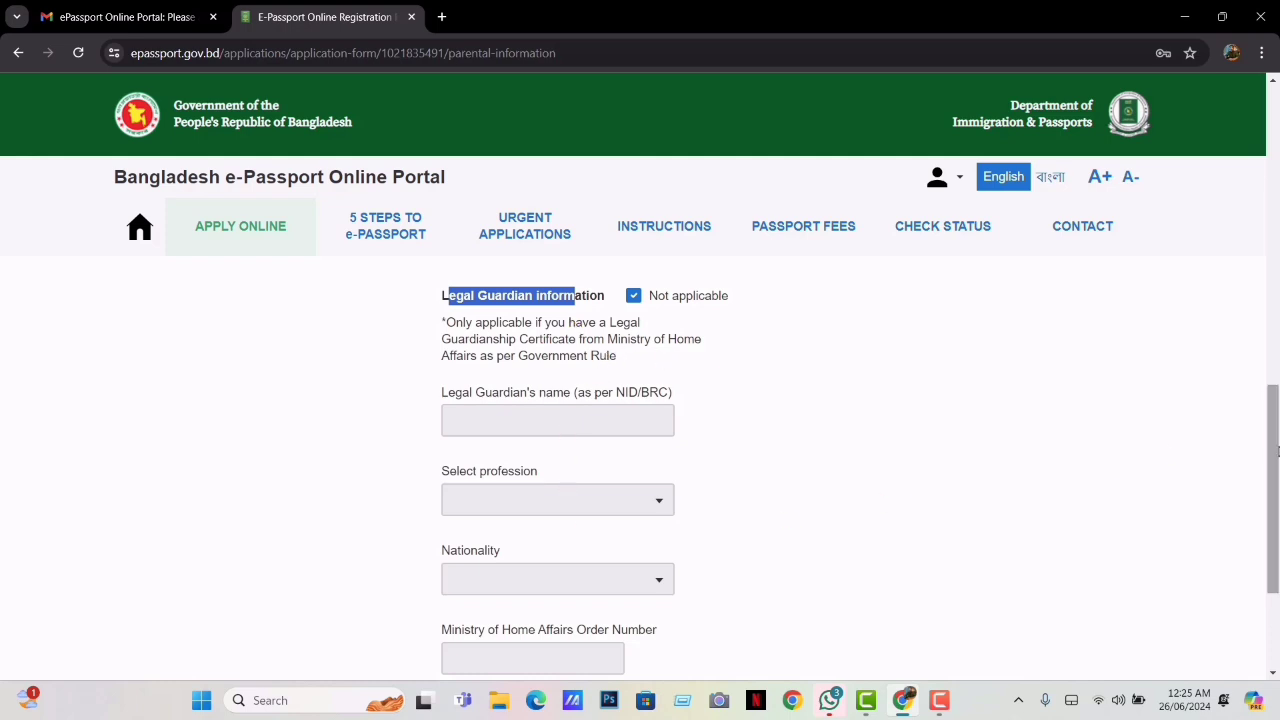
drag(1277, 452, 1277, 518)
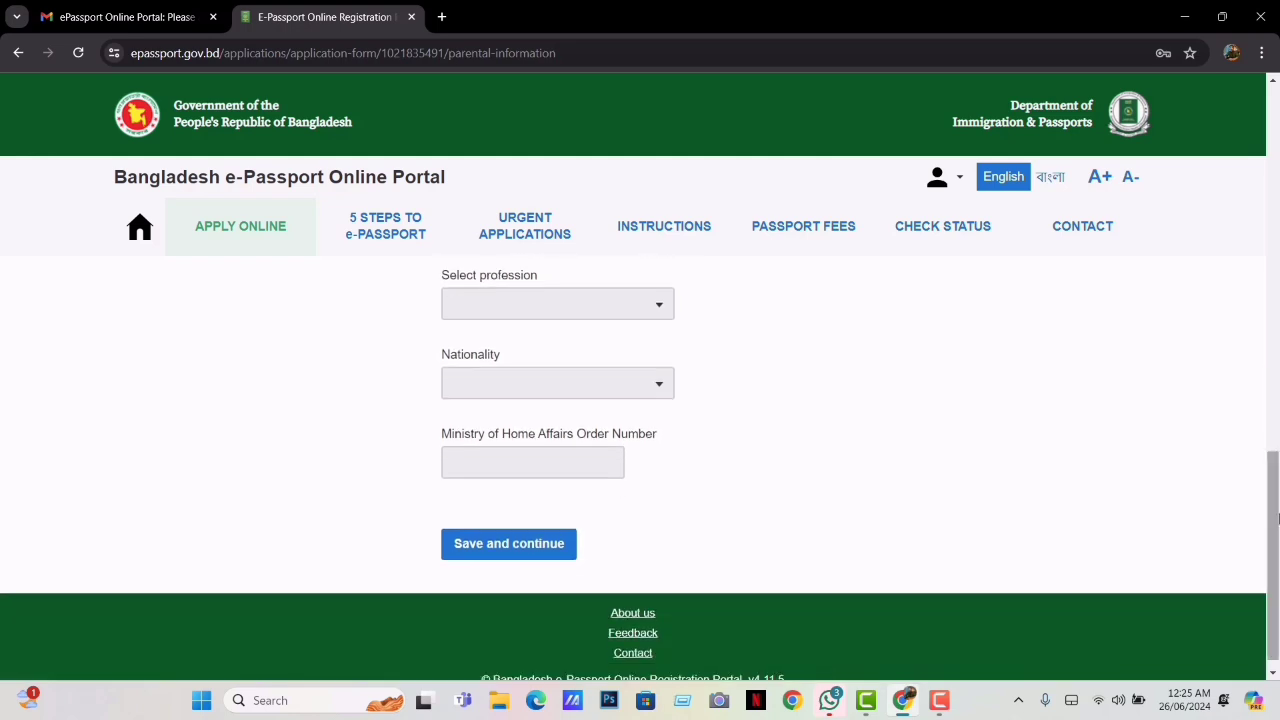
click(548, 547)
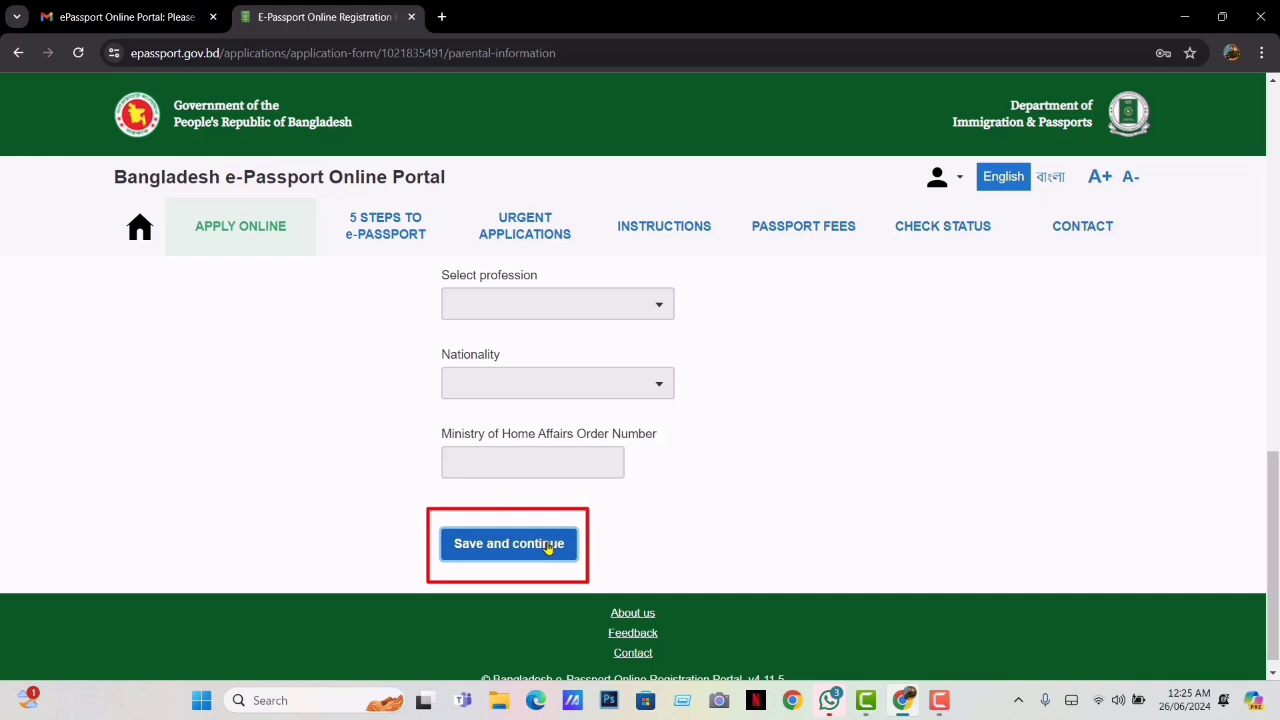
Change the marital status from MARRIED to SINGLE and save Spouse Information
drag(454, 349, 643, 365)
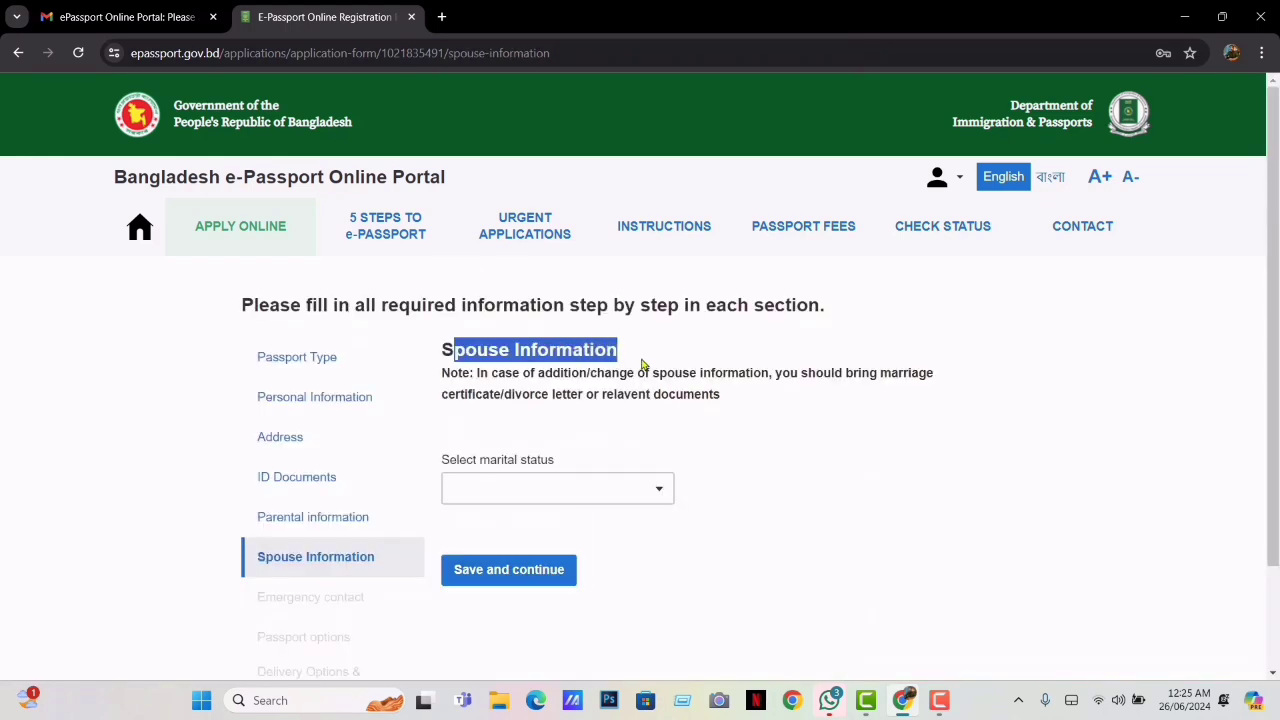
click(643, 365)
click(658, 492)
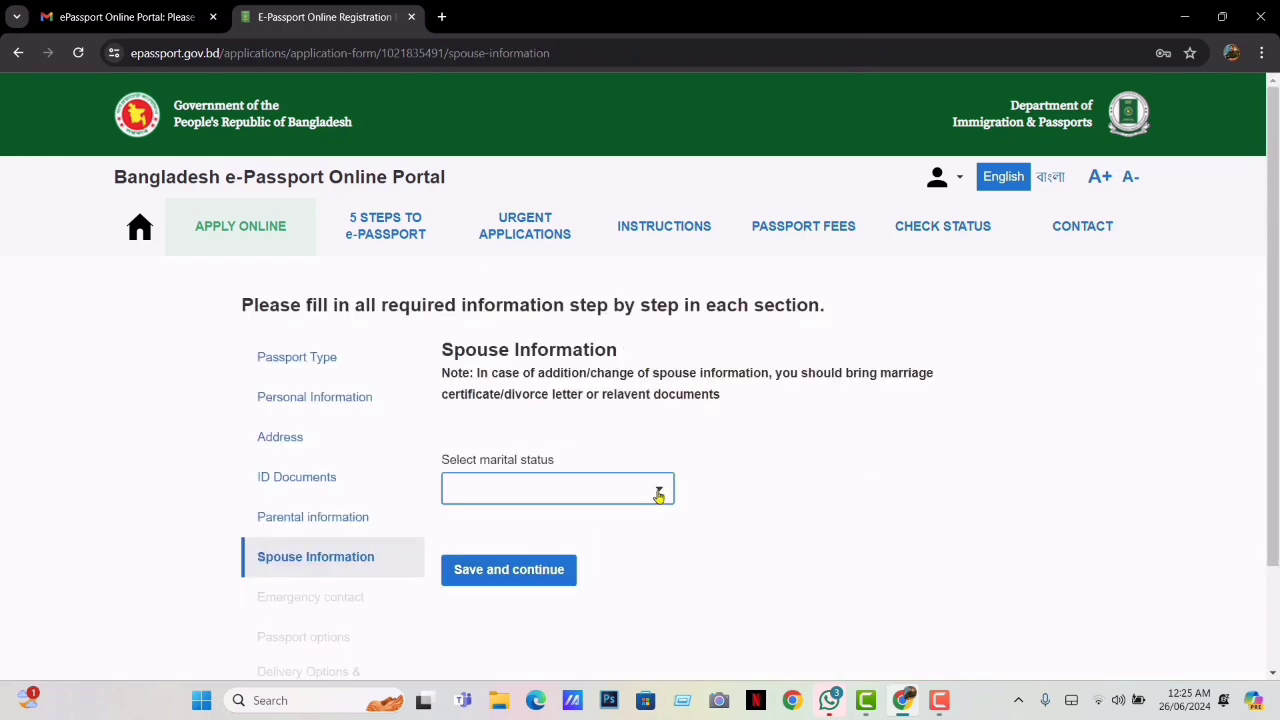
click(524, 560)
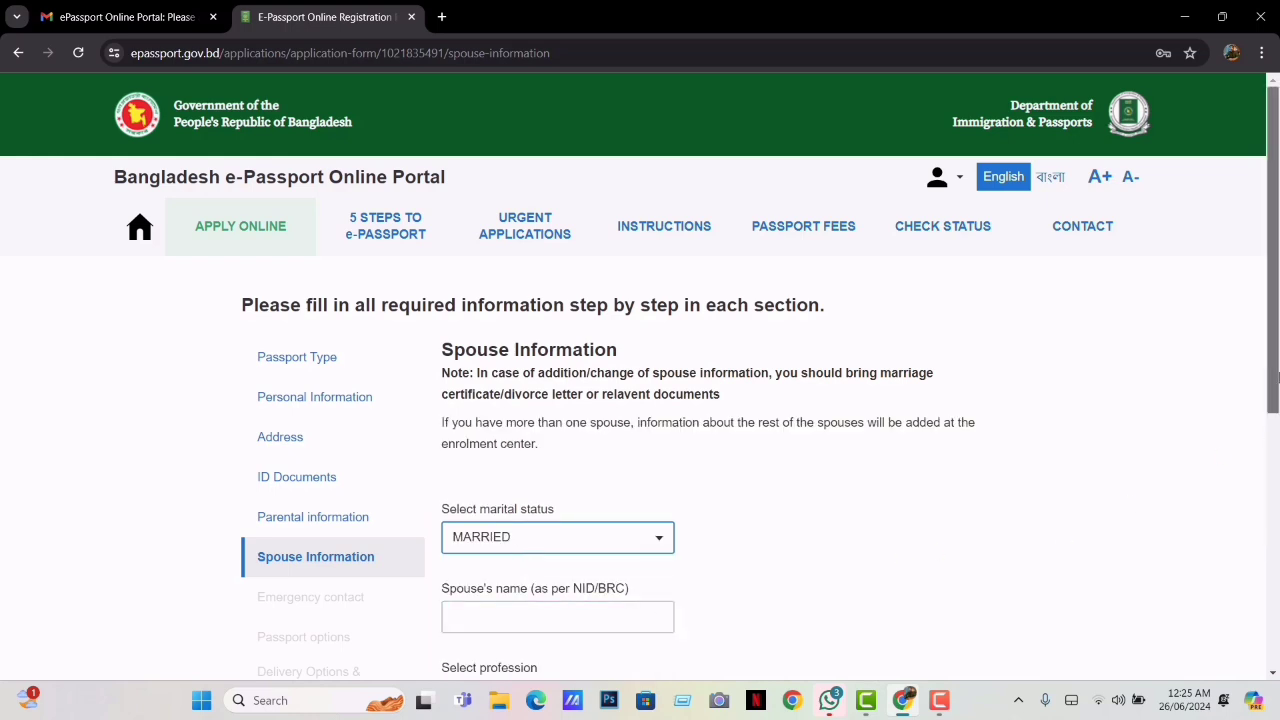
drag(1275, 383, 1276, 543)
drag(1276, 570, 1277, 454)
click(657, 372)
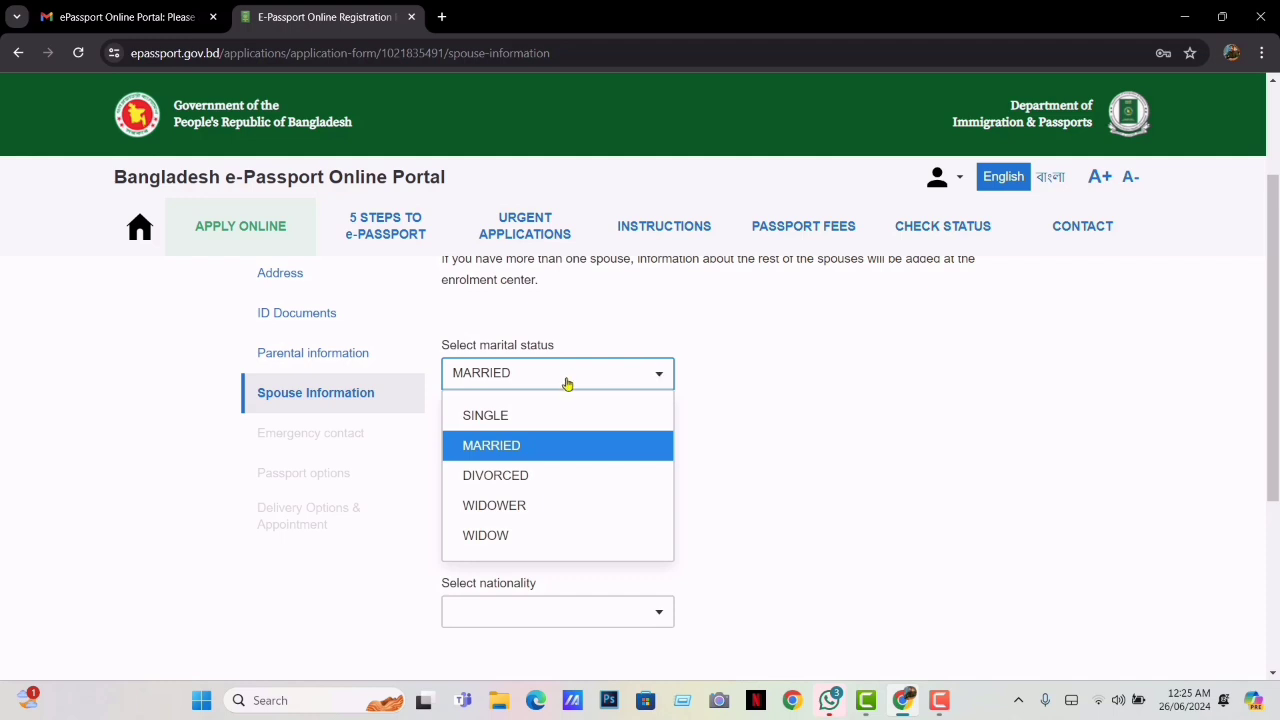
click(503, 414)
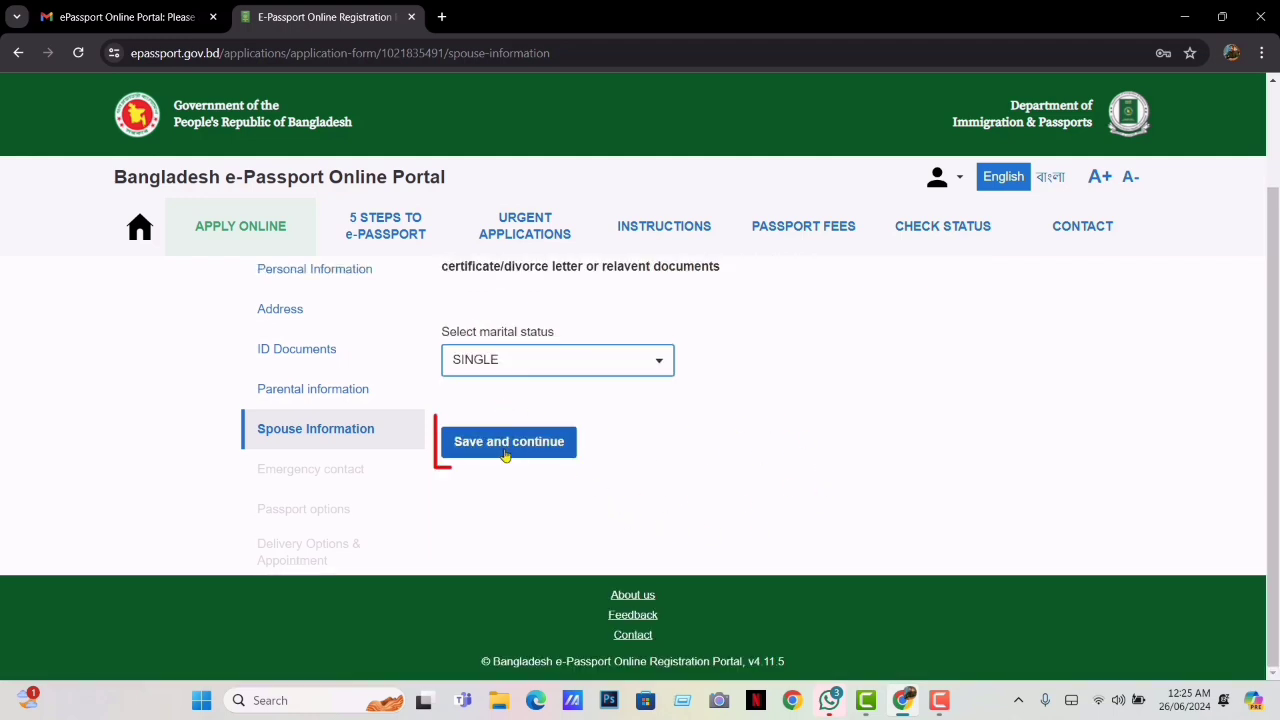
click(488, 443)
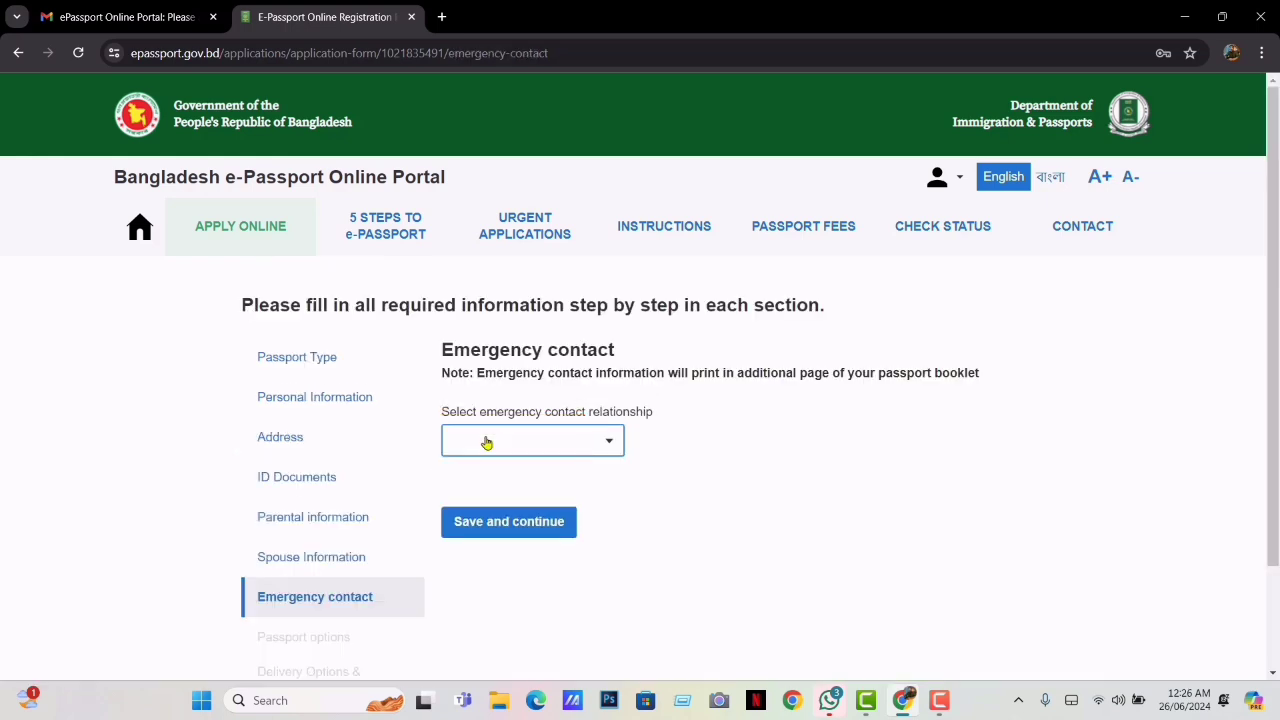
Set the emergency contact relationship to BROTHER and enter the contact's name
click(613, 447)
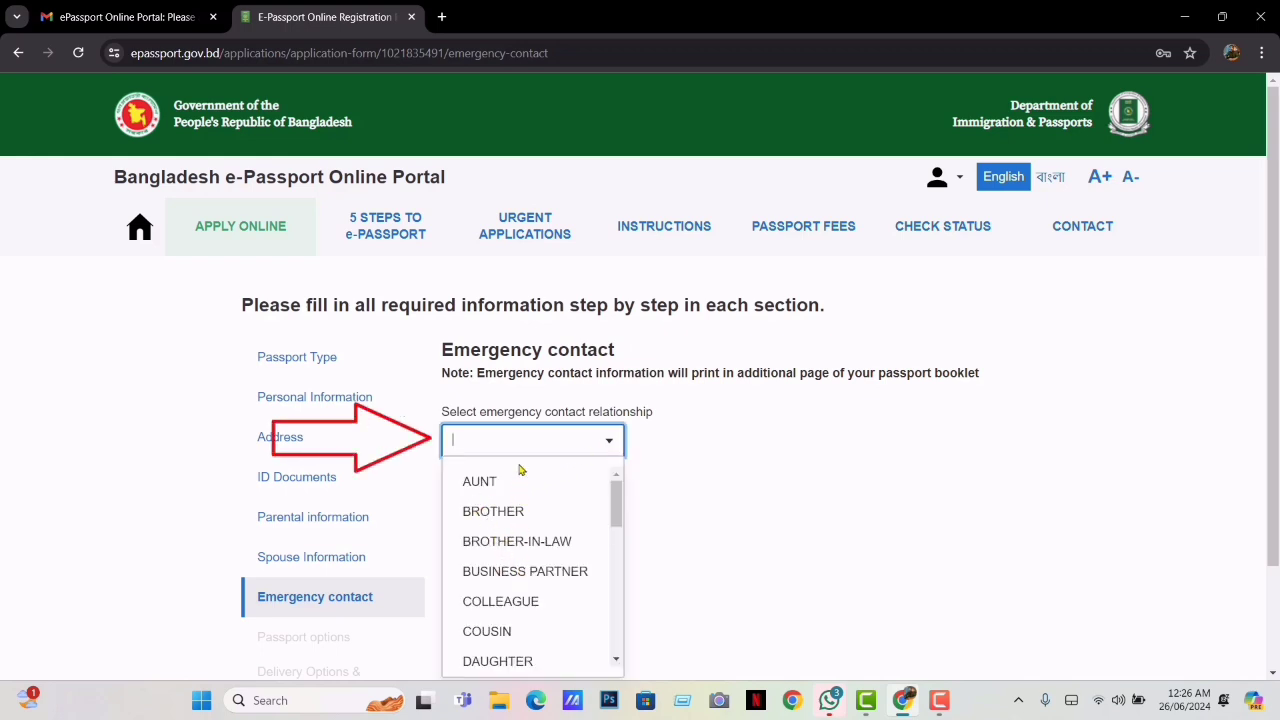
click(493, 511)
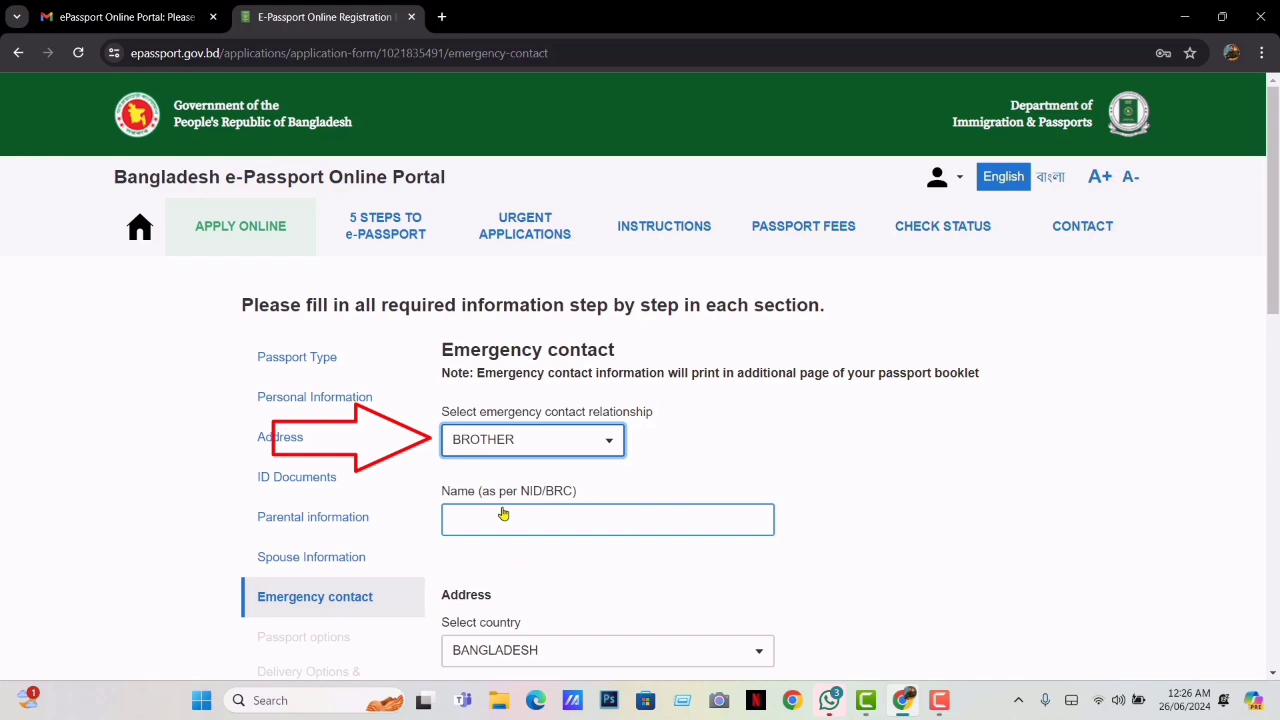
click(532, 518)
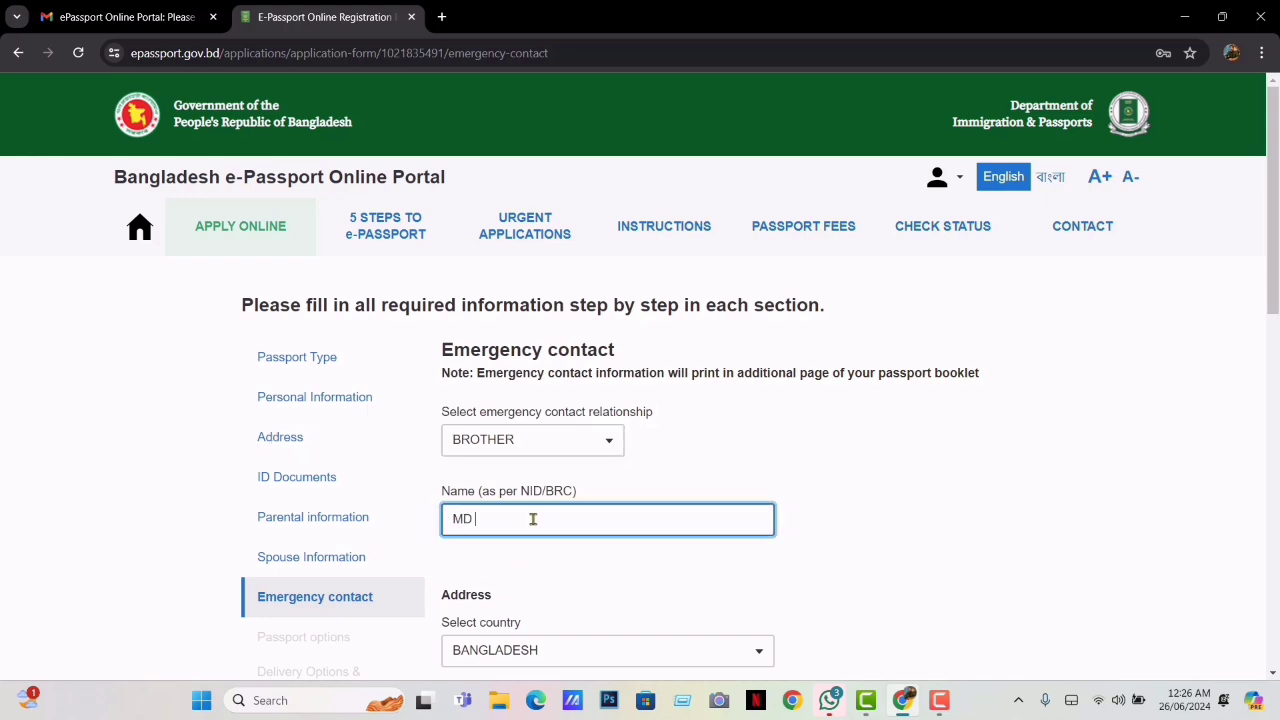
scroll(532, 518, down, 2)
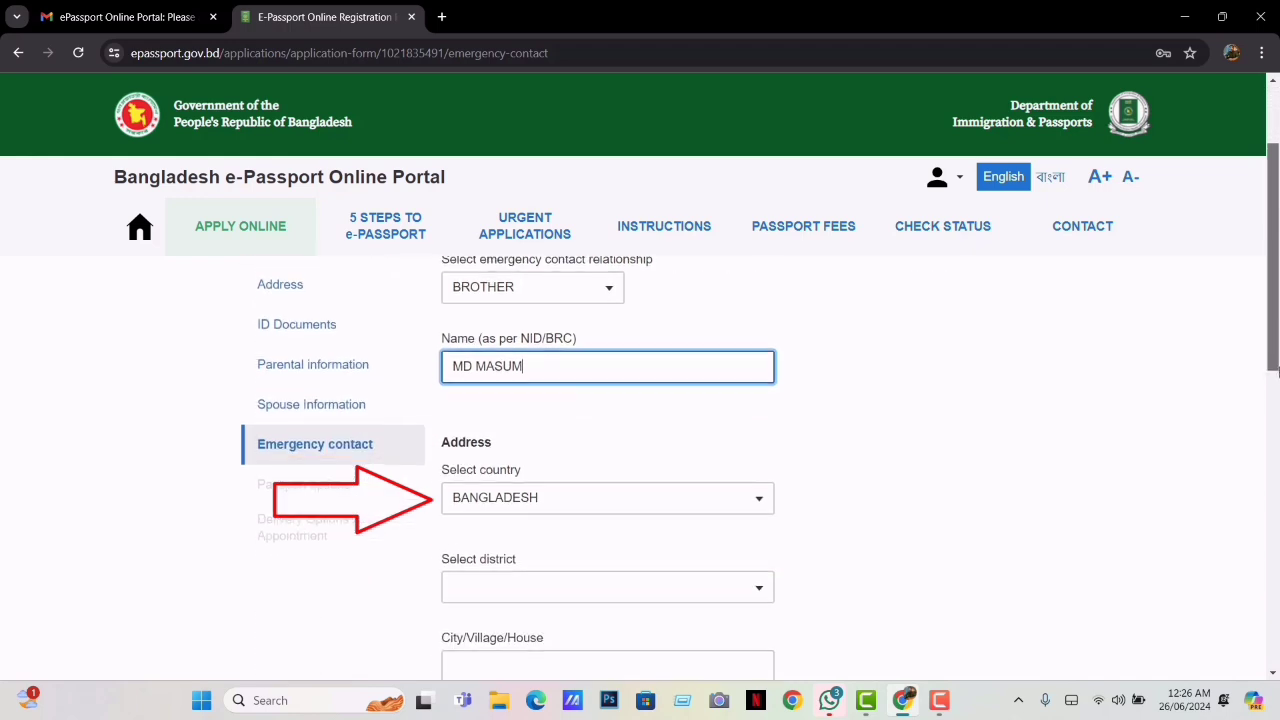
scroll(532, 518, down, 1)
Fill the contact's address: district, village, post office (code 5400) and police station
click(705, 462)
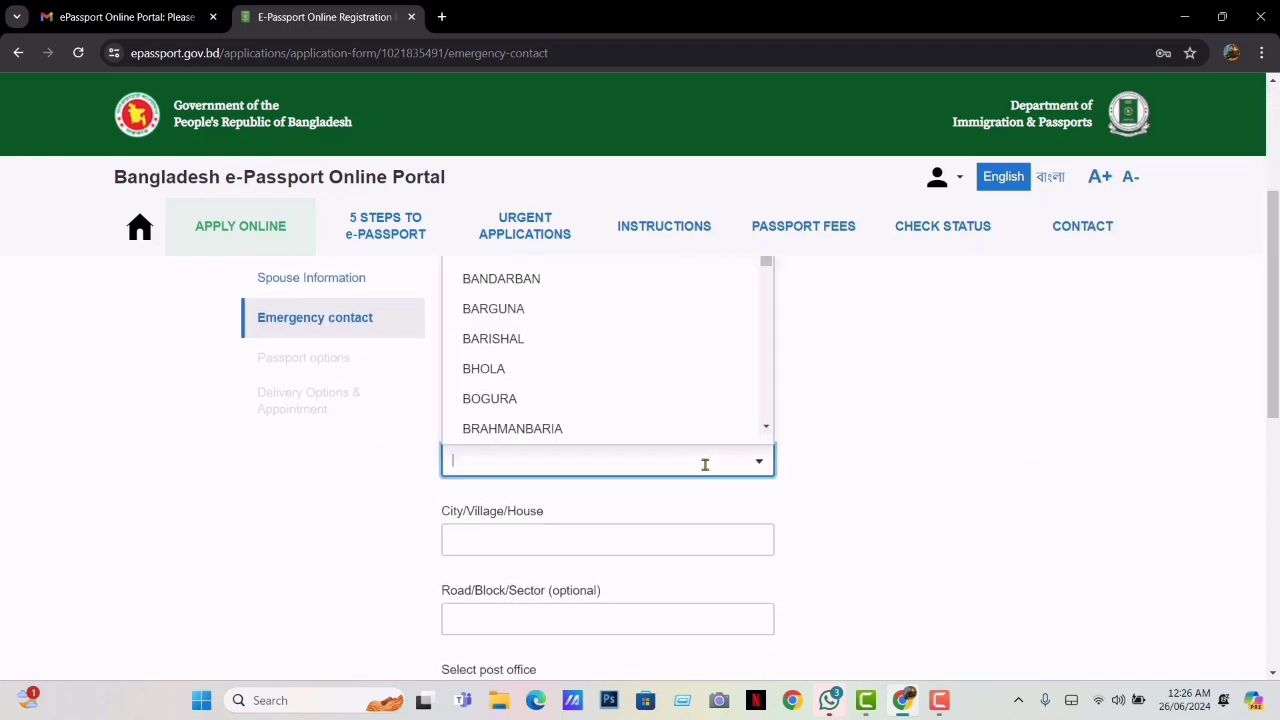
text(R)
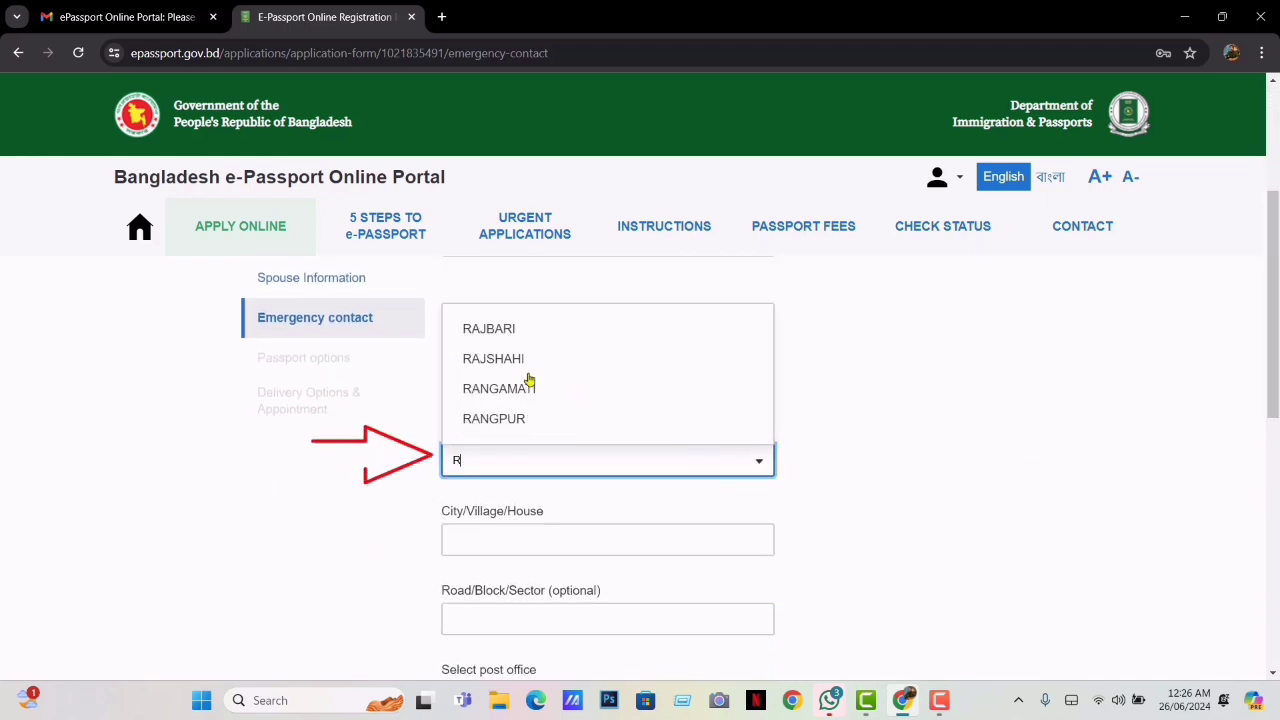
click(514, 420)
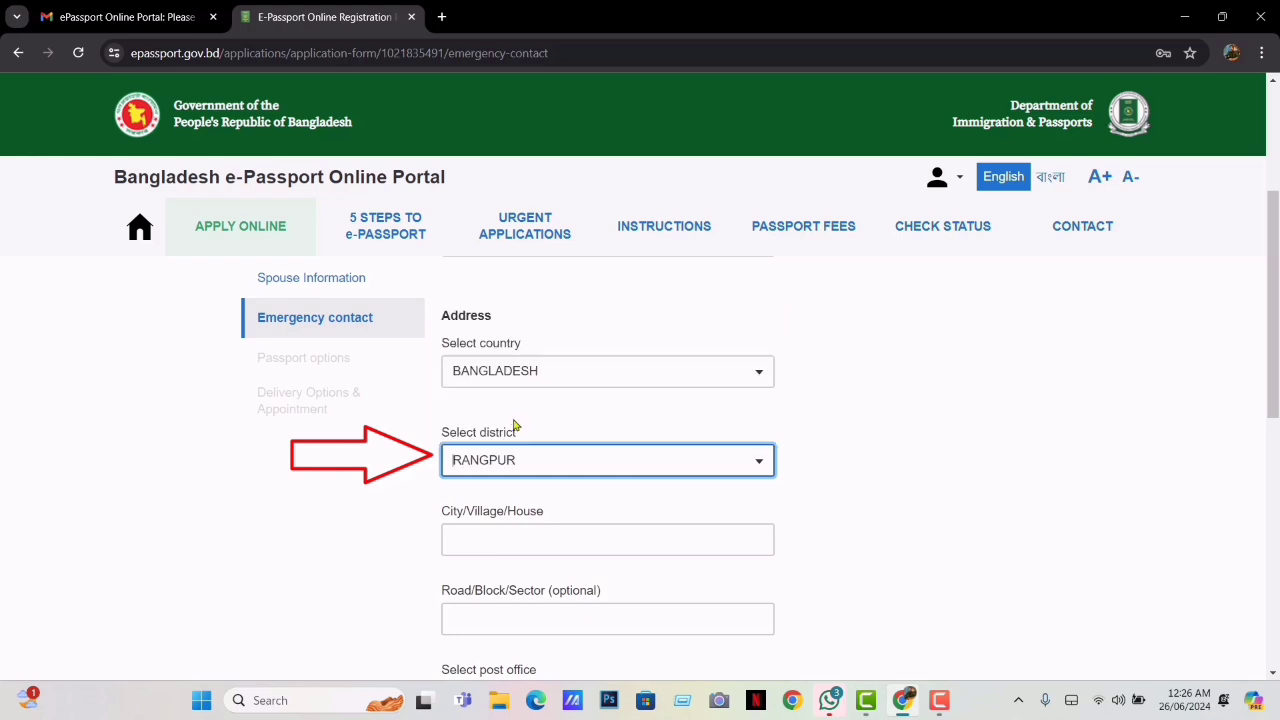
click(533, 554)
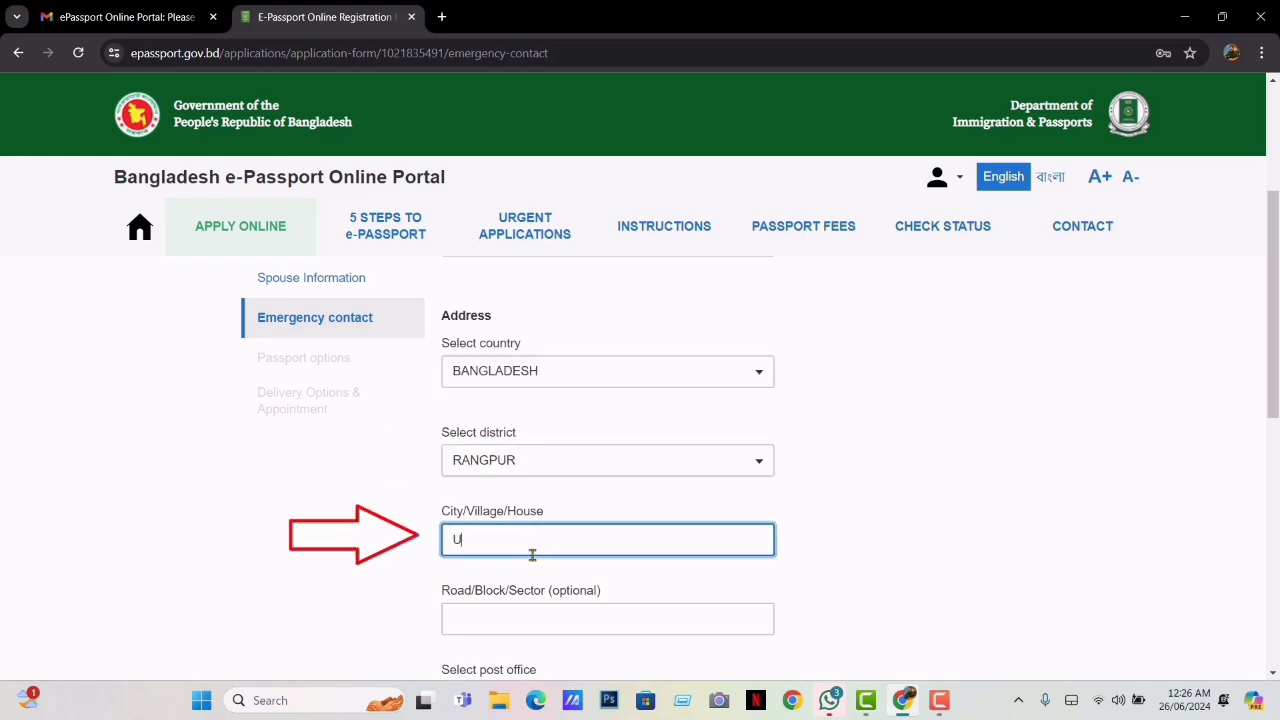
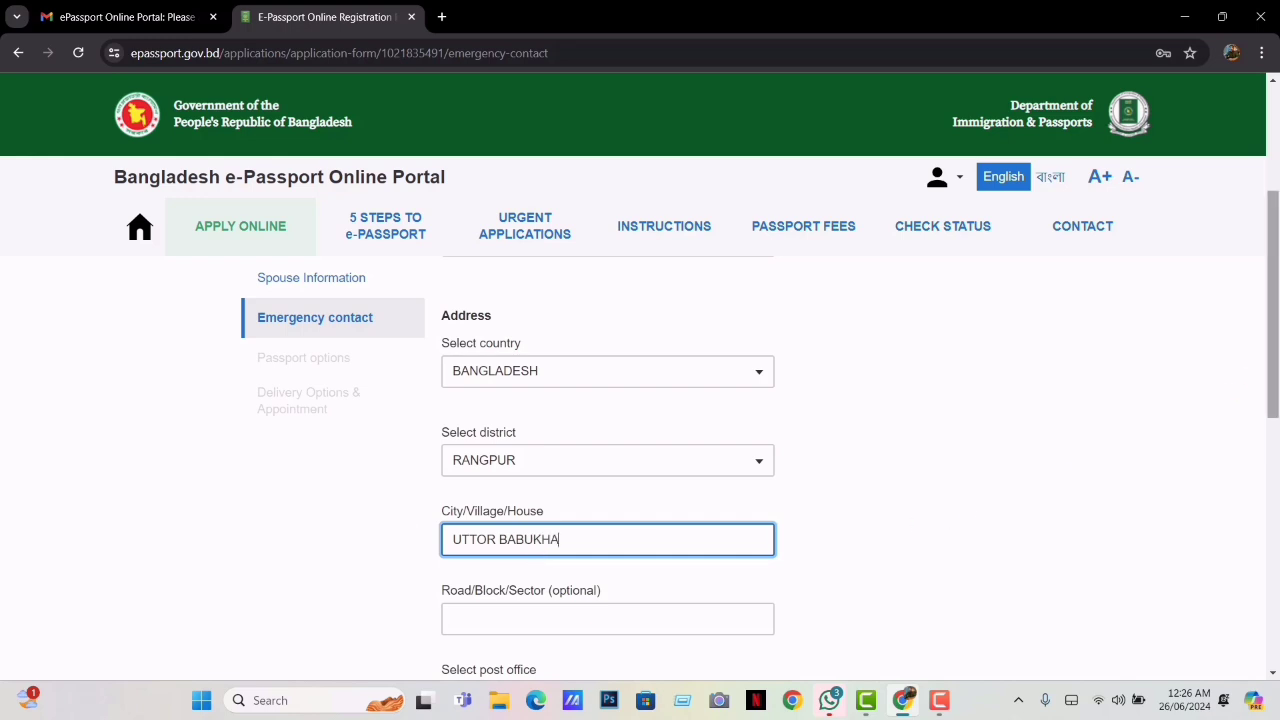
drag(1272, 353, 1277, 437)
click(700, 469)
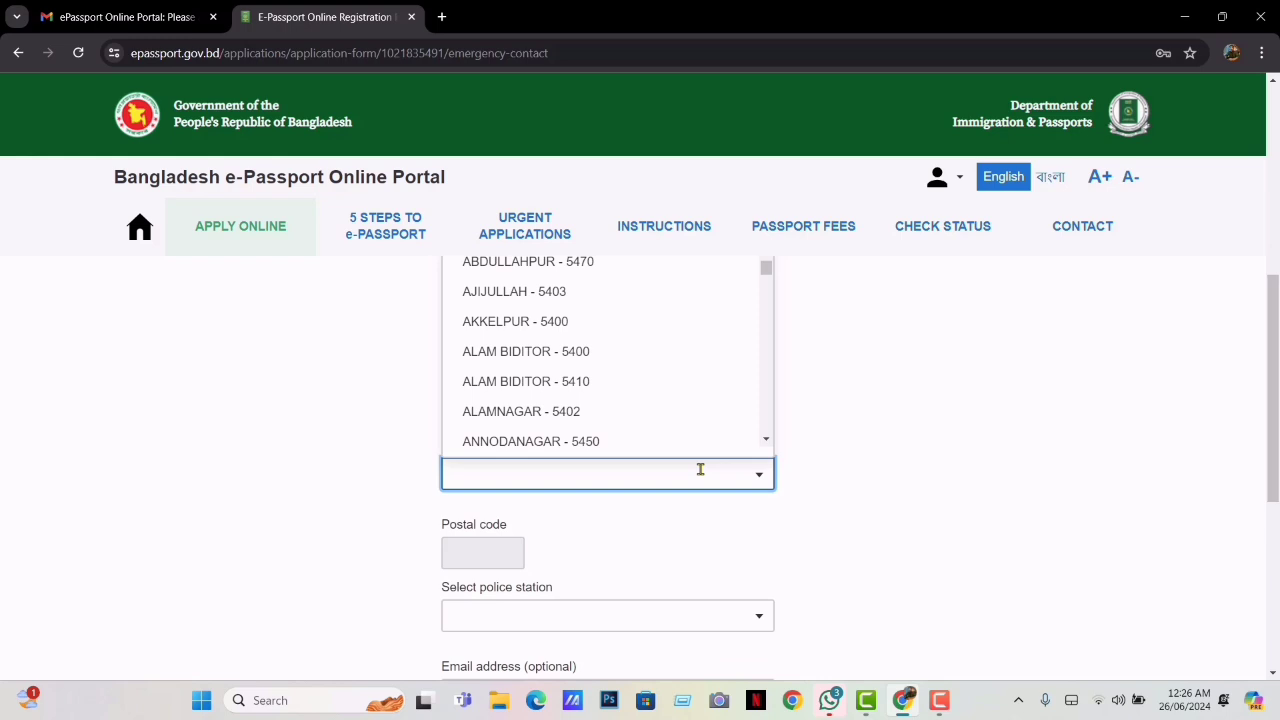
text(5400)
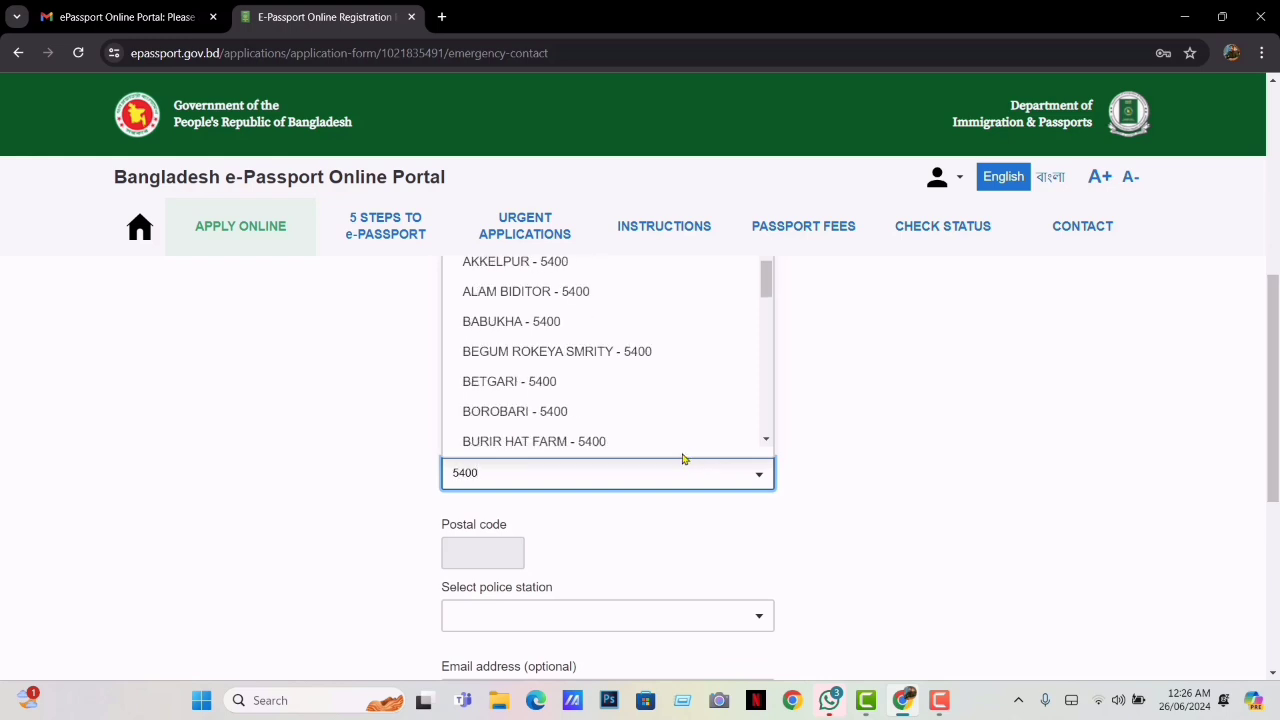
click(519, 320)
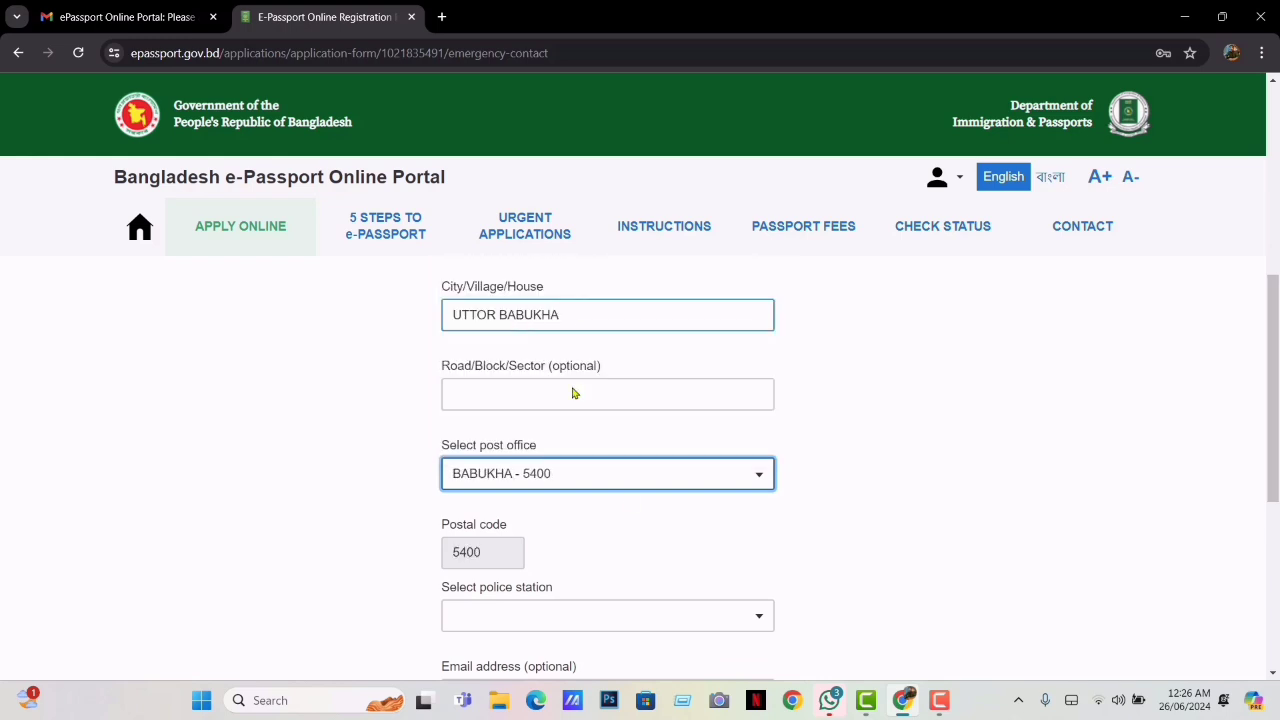
click(662, 614)
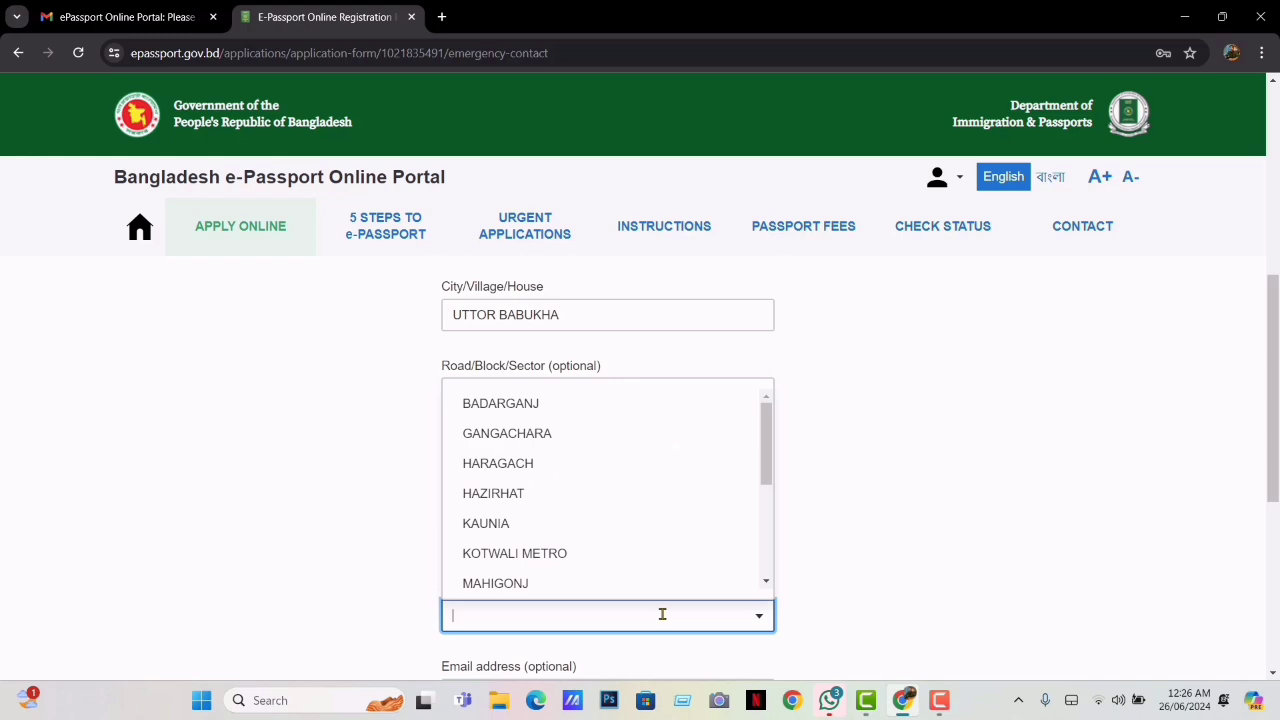
click(553, 553)
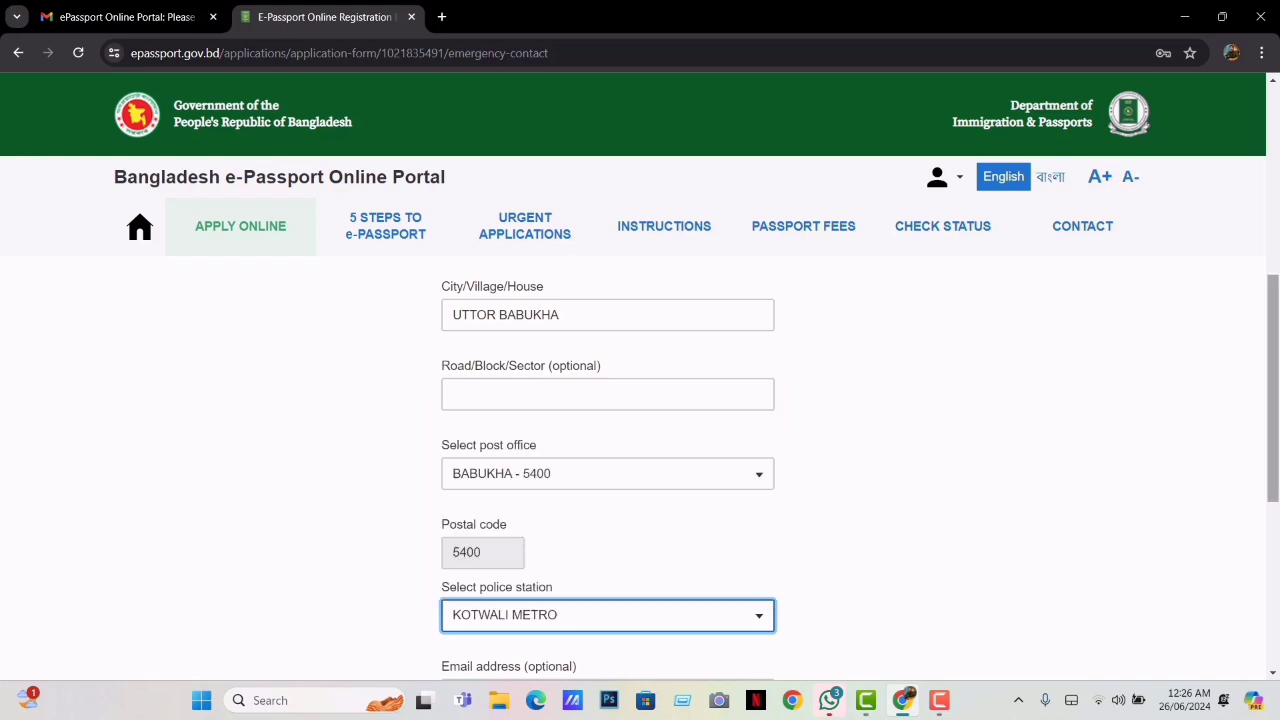
Enter the contact's phone number and save the emergency contact
drag(1274, 426, 1276, 517)
click(632, 452)
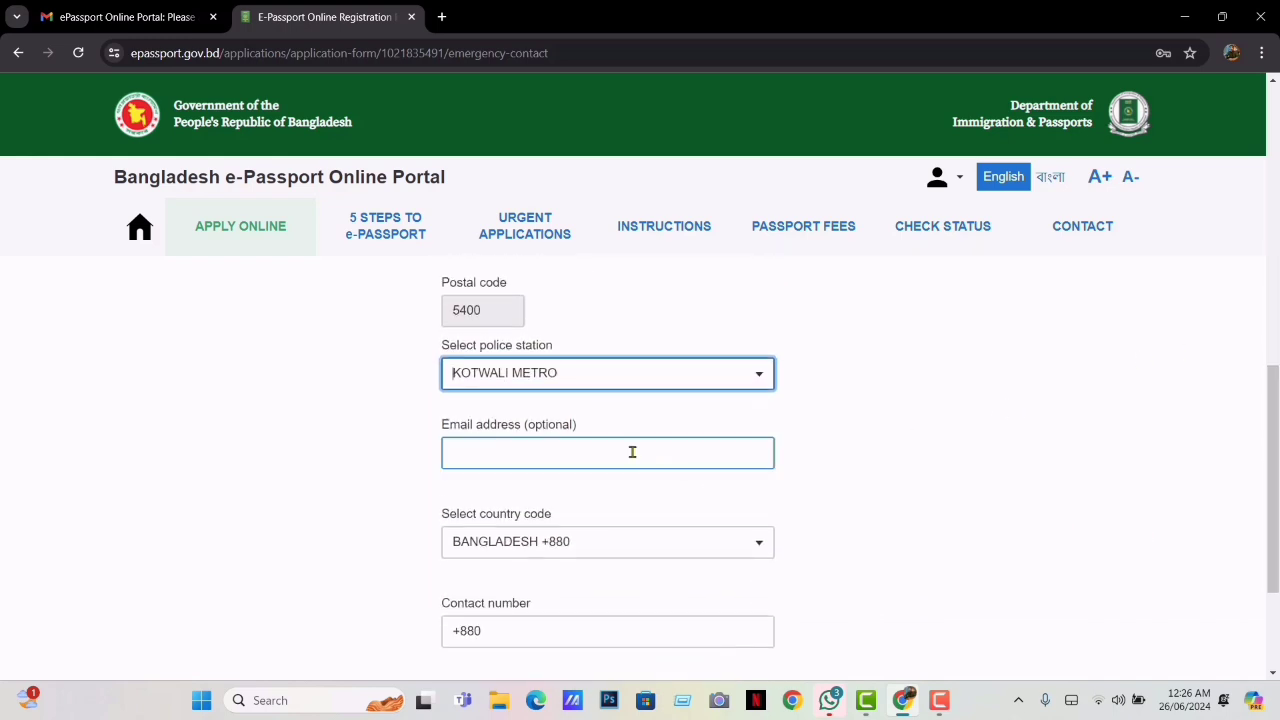
click(564, 637)
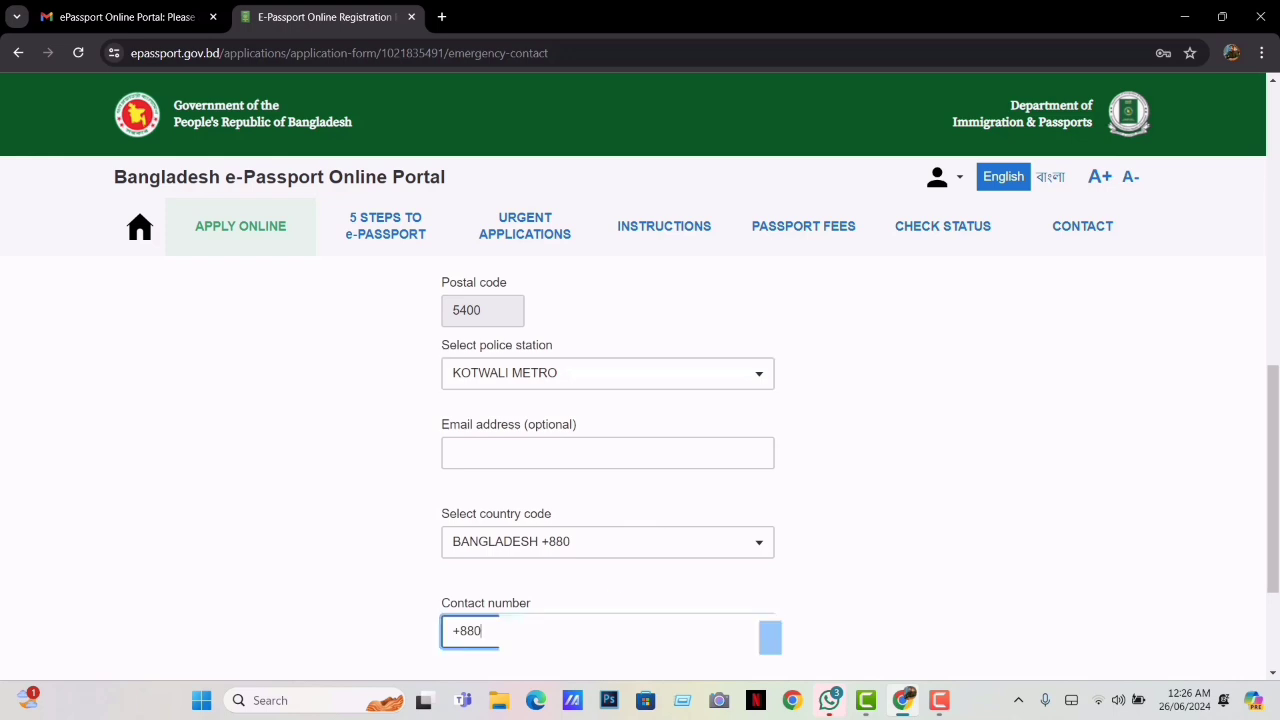
text(17)
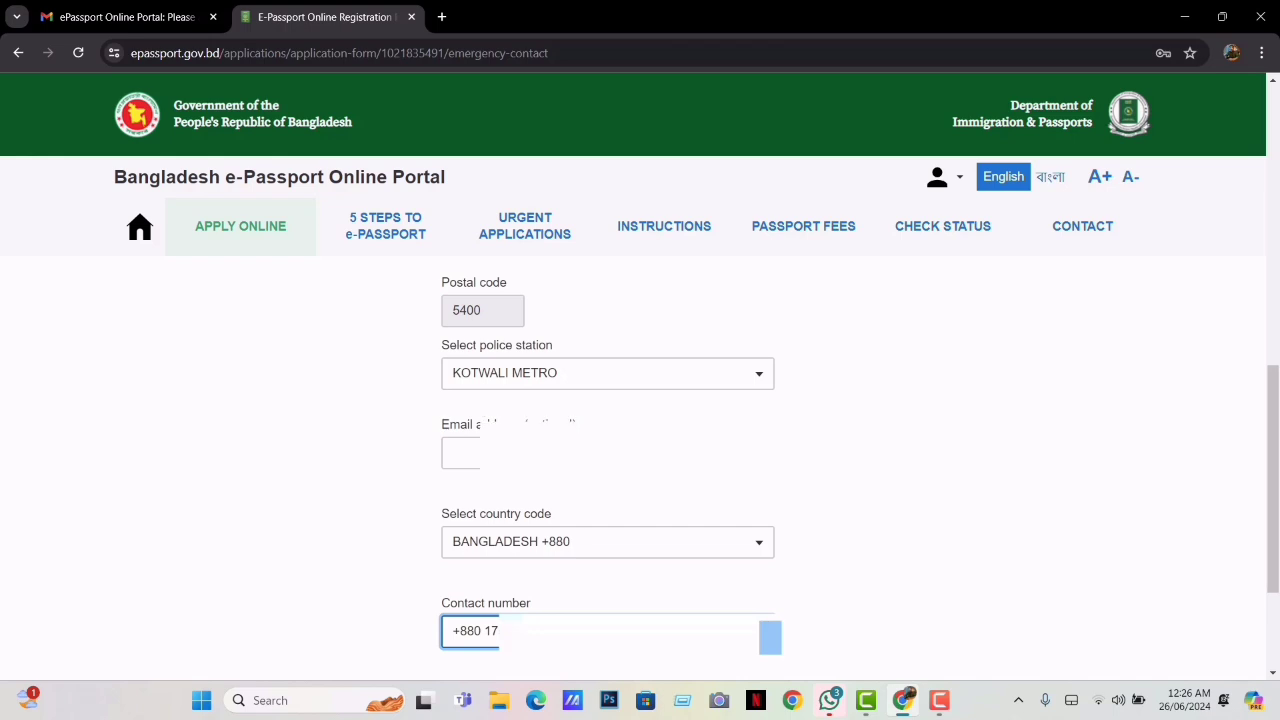
drag(1273, 398, 1273, 478)
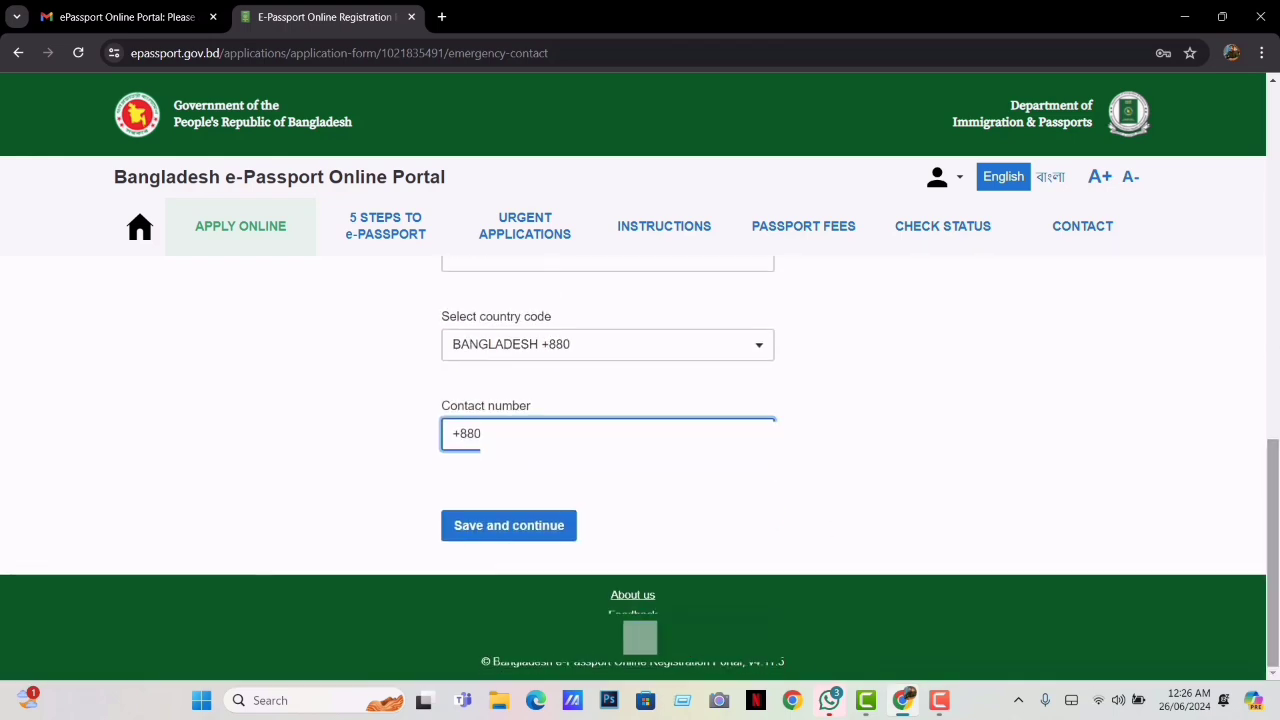
click(510, 525)
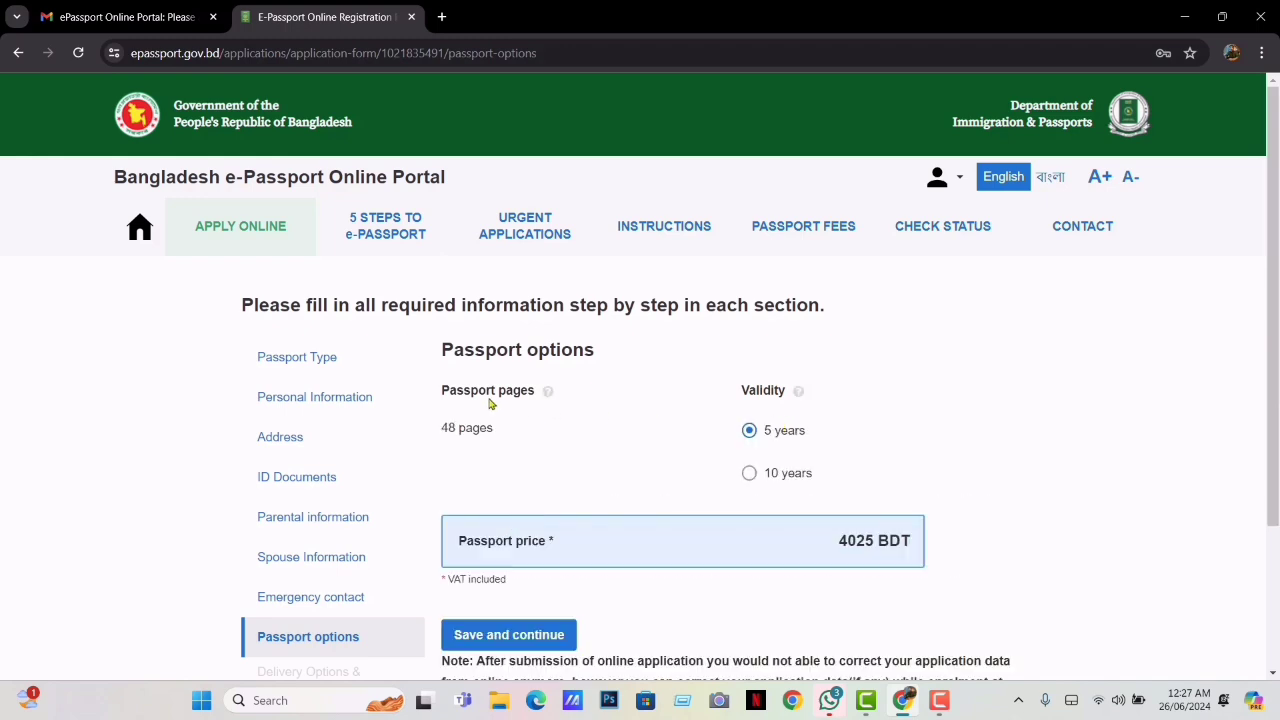
Select 10-year passport validity at 5750 BDT and save the passport options
drag(452, 350, 594, 363)
click(593, 367)
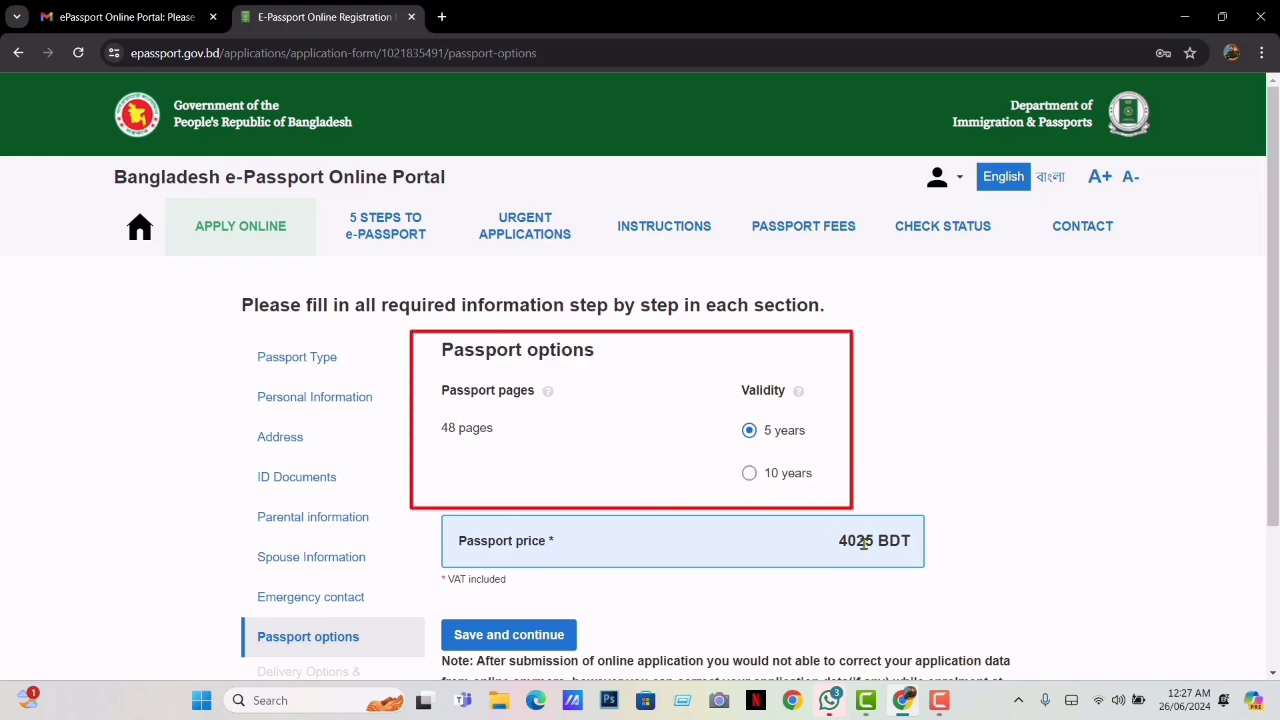
click(747, 473)
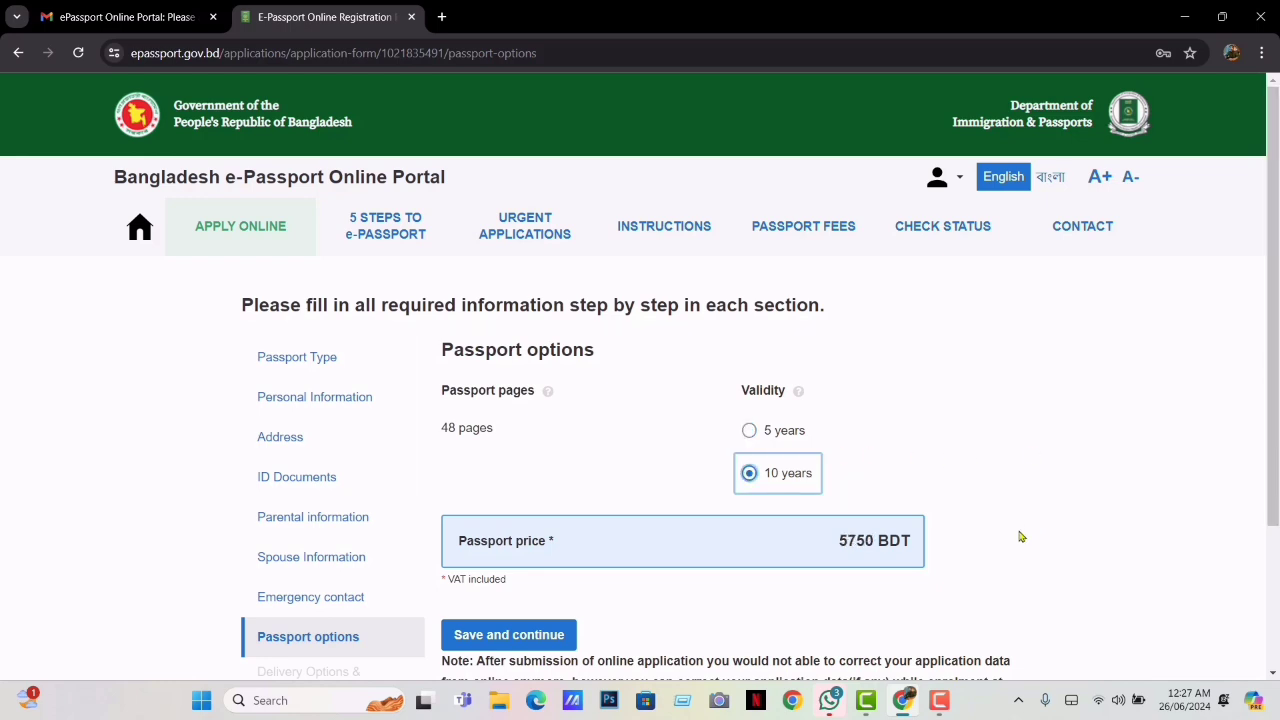
click(495, 636)
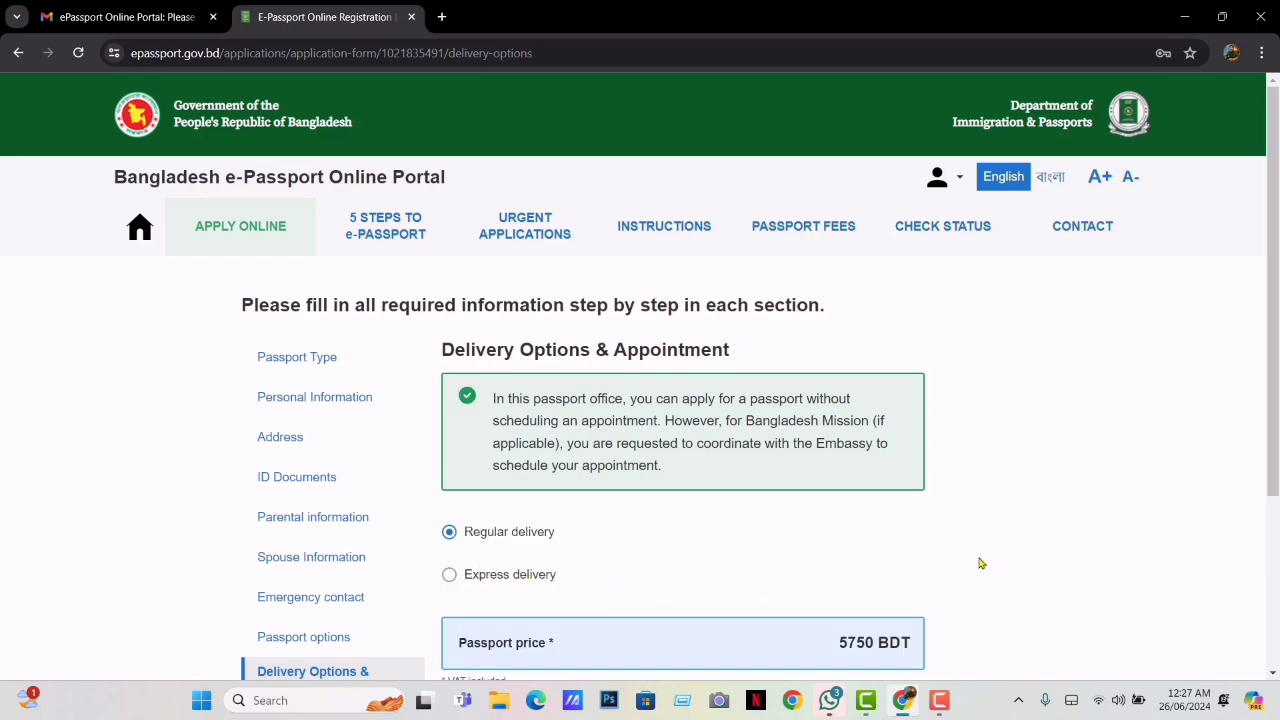
Compare Express (8050 BDT) with Regular delivery, keep Regular at 5750 BDT, and save
scroll(1270, 433, down, 2)
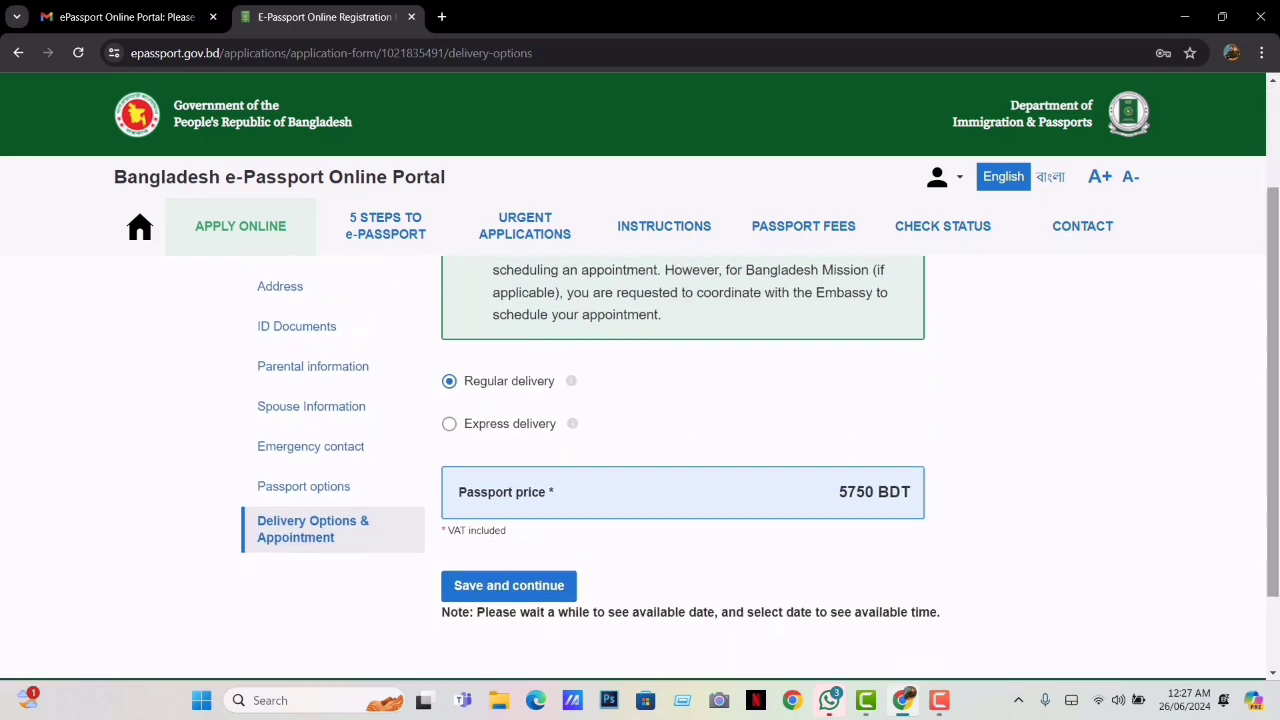
click(450, 425)
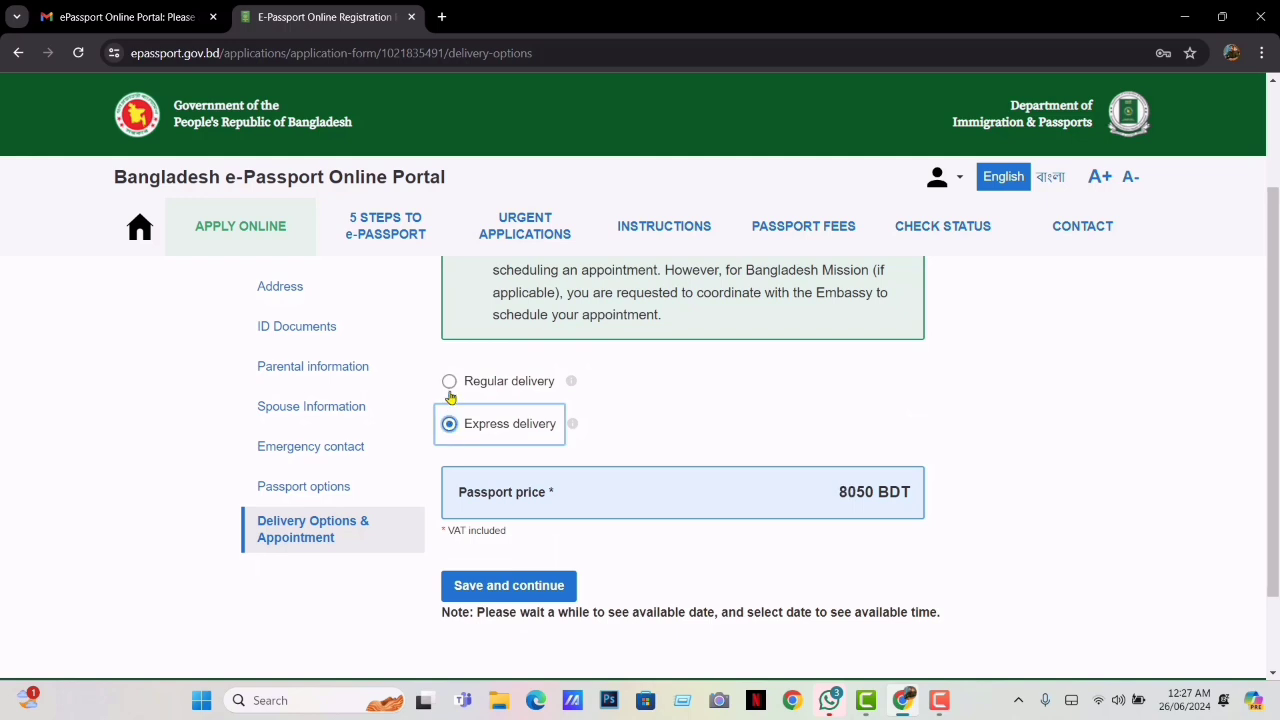
click(450, 384)
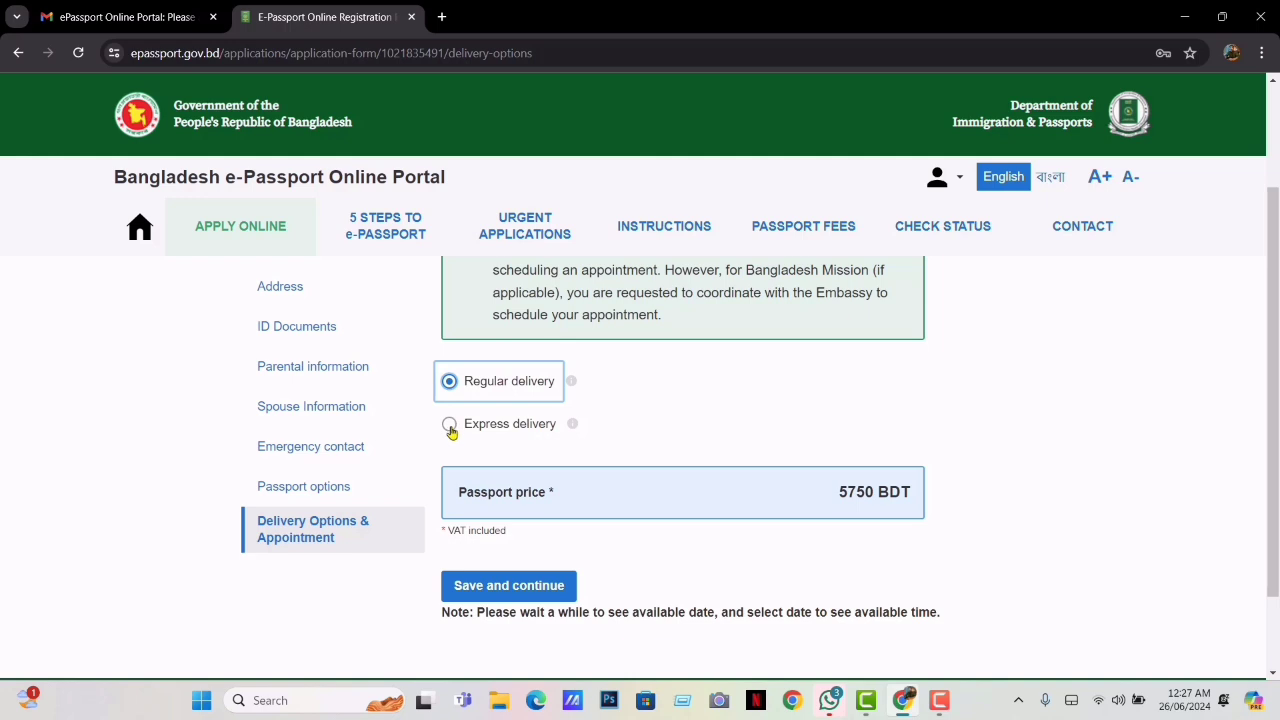
click(449, 426)
click(450, 382)
click(449, 425)
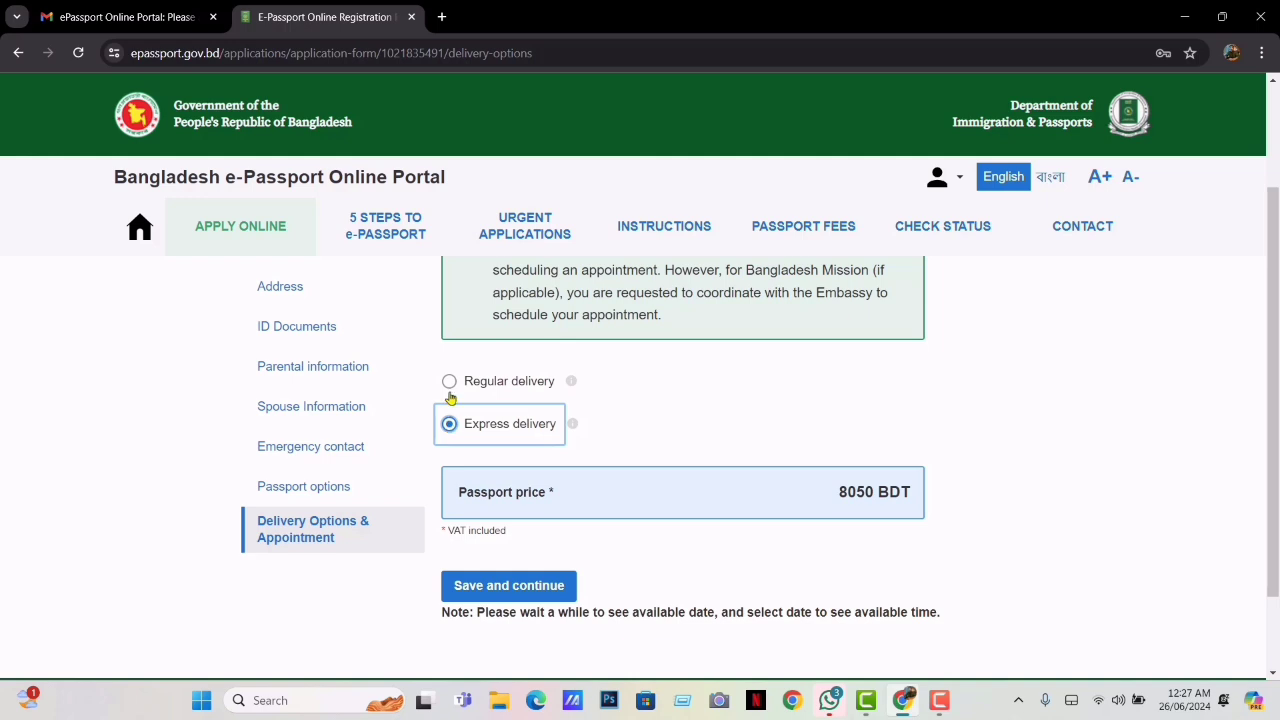
click(449, 383)
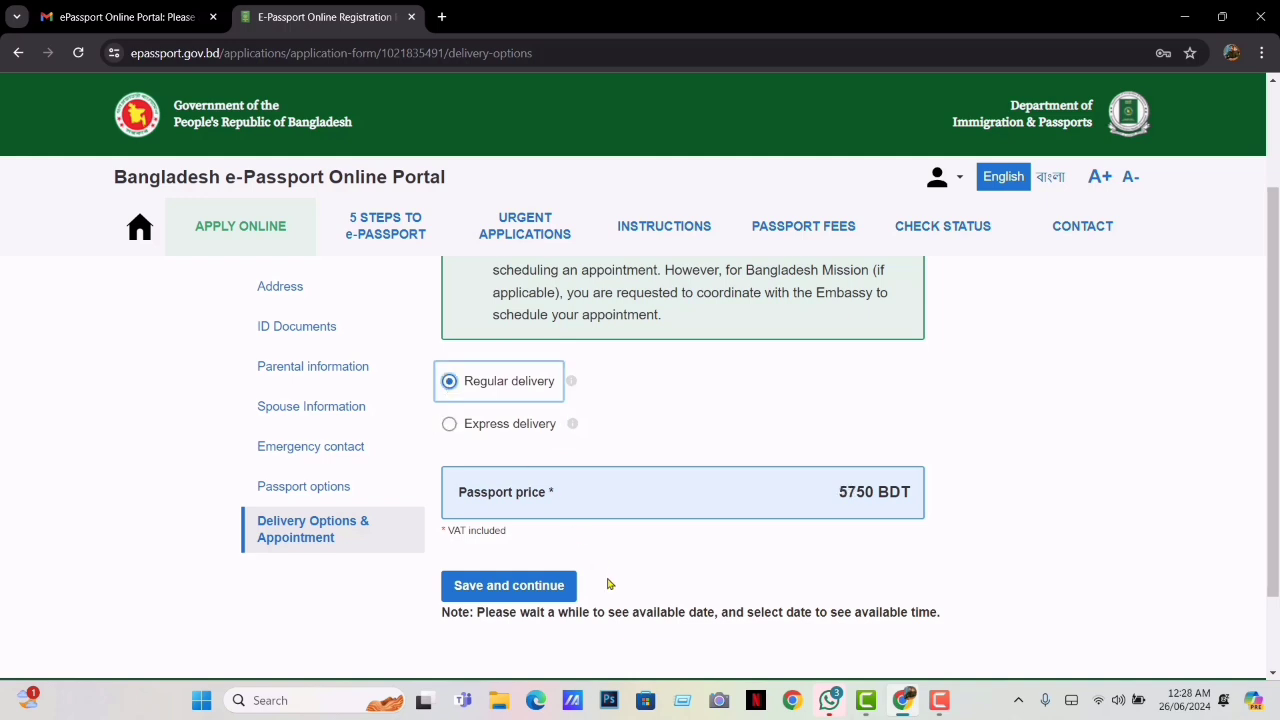
click(510, 589)
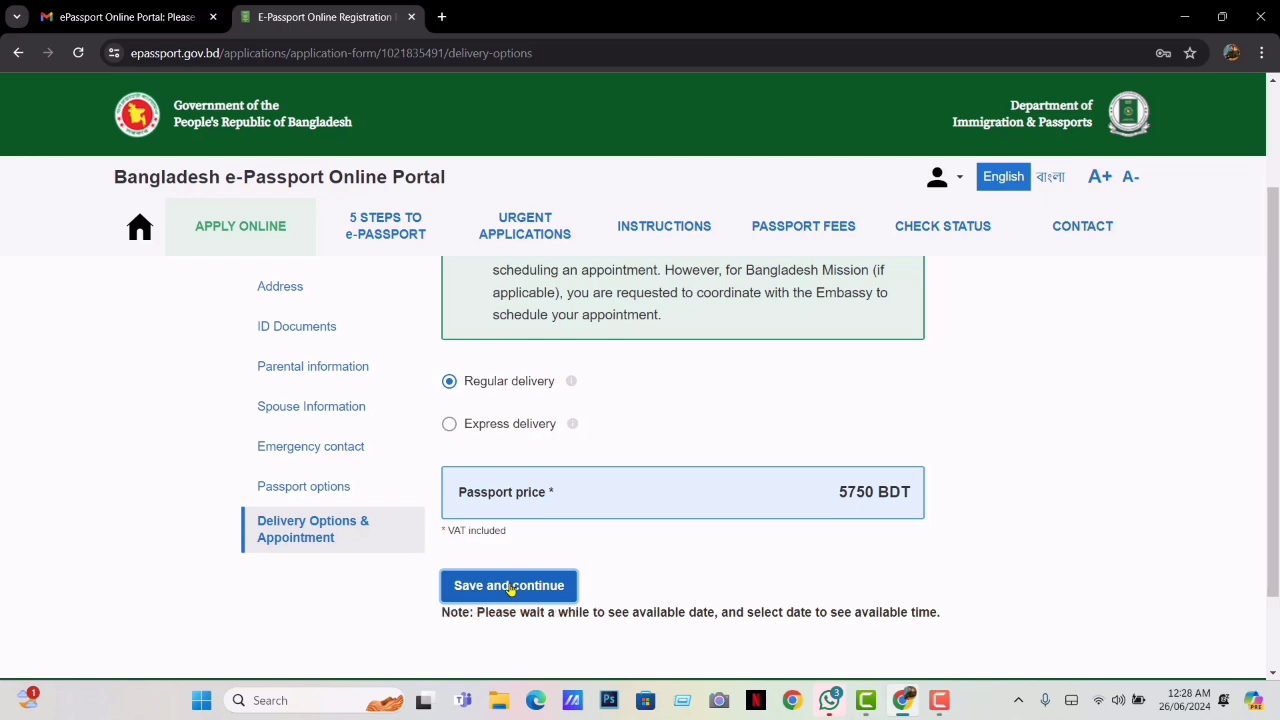
click(510, 587)
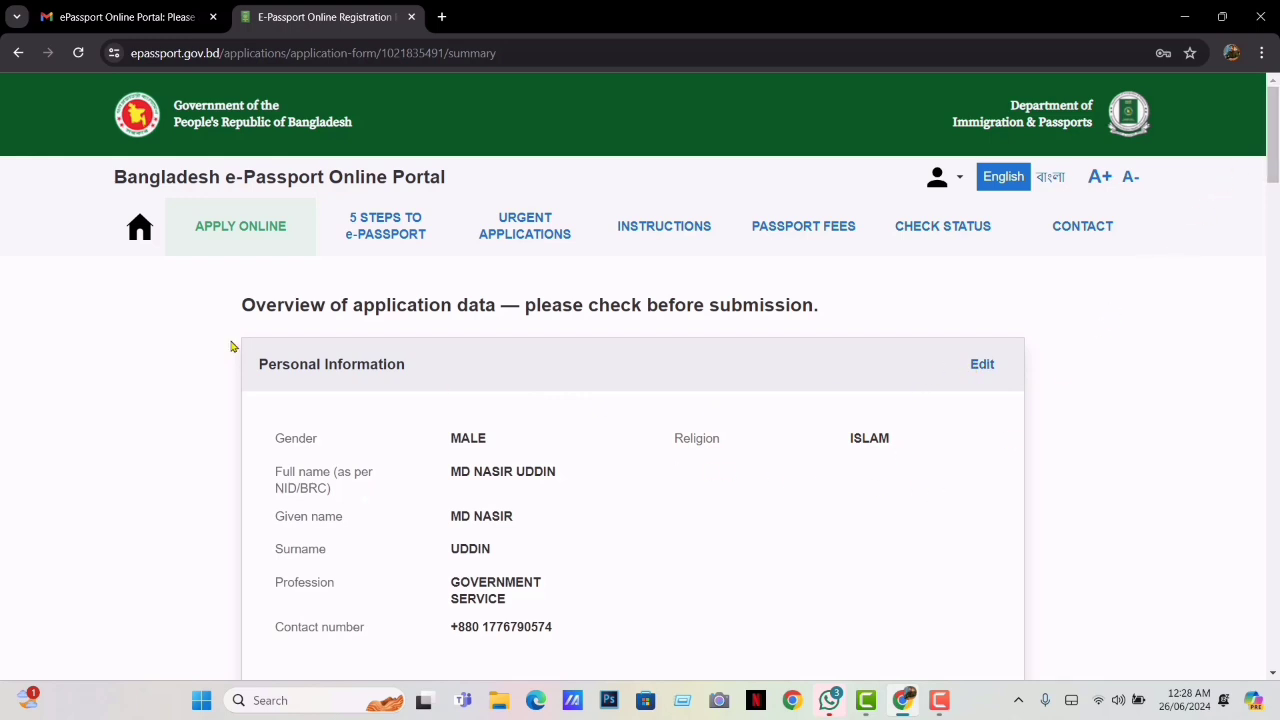
Tick the truthfulness declaration, proceed to payment, and confirm the data in the pop-up
drag(244, 303, 535, 326)
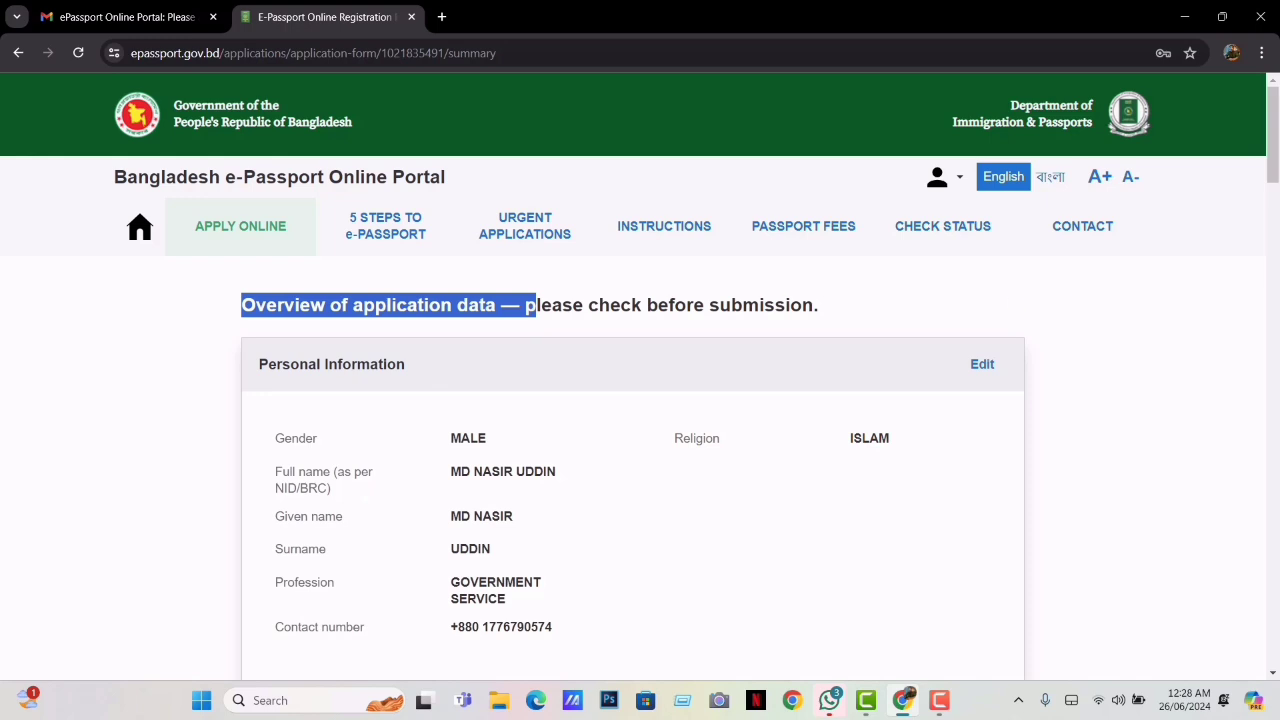
drag(1276, 179, 1274, 655)
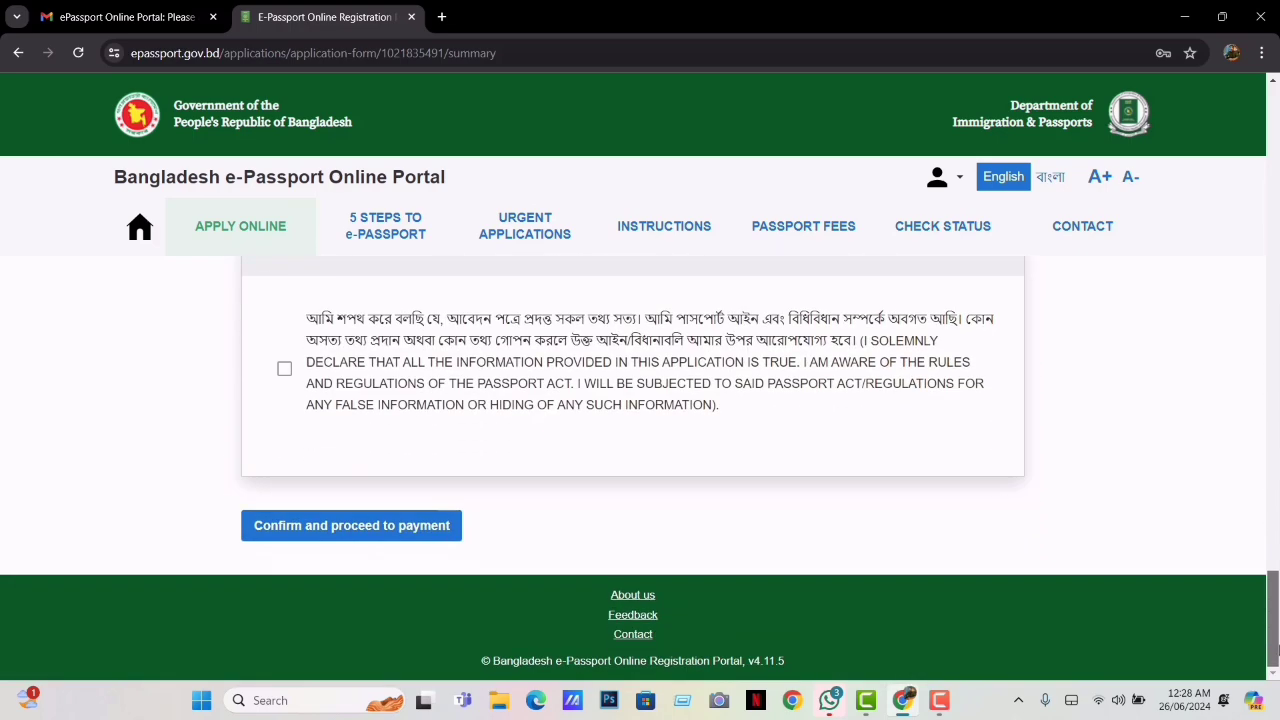
click(284, 368)
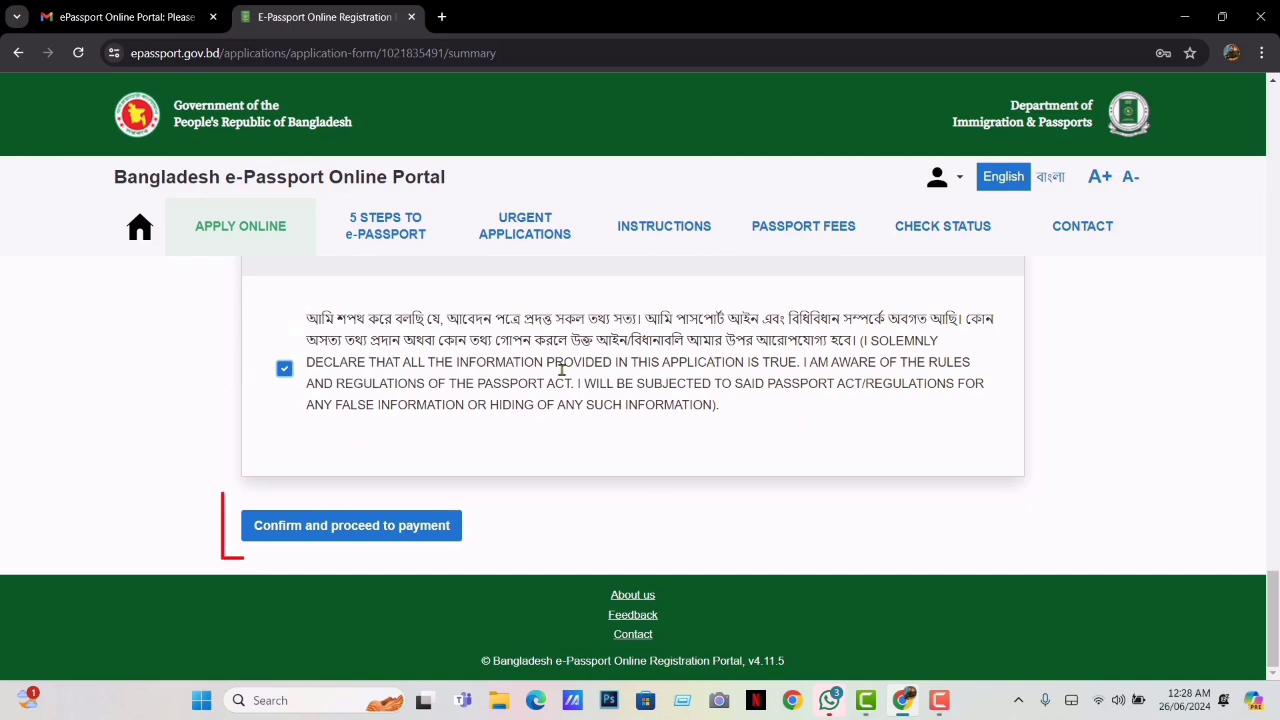
click(380, 540)
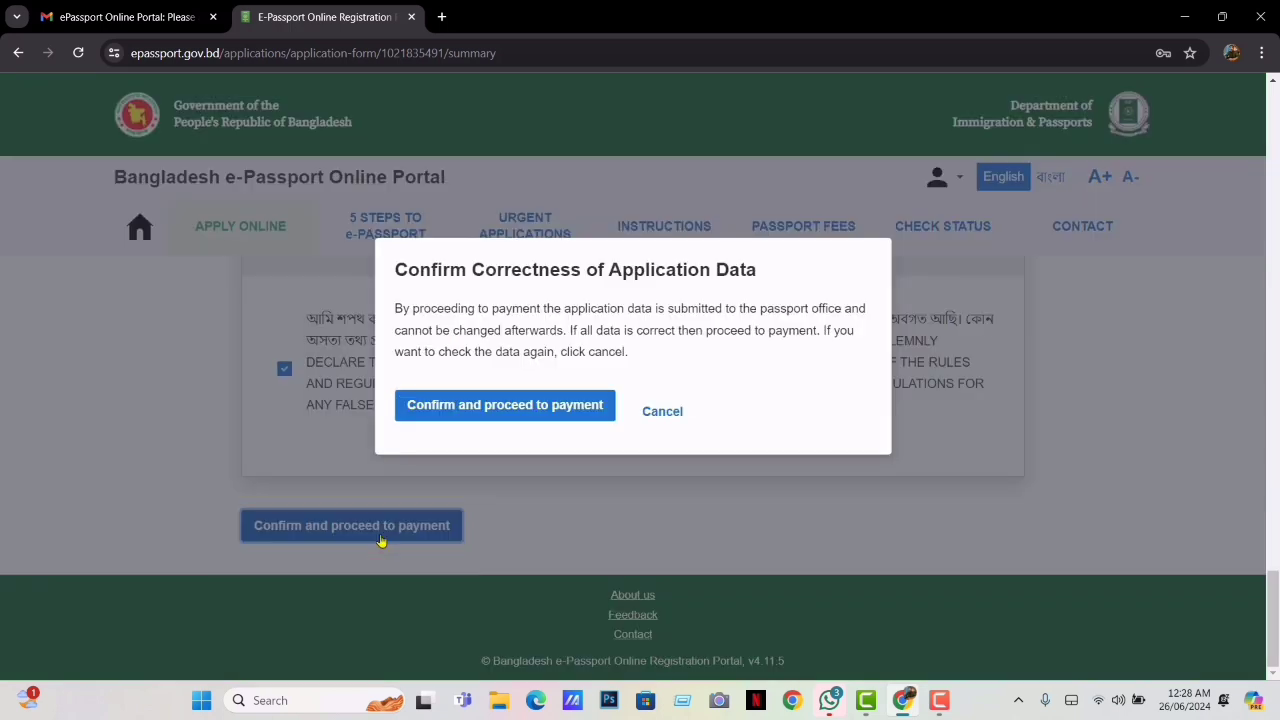
click(518, 405)
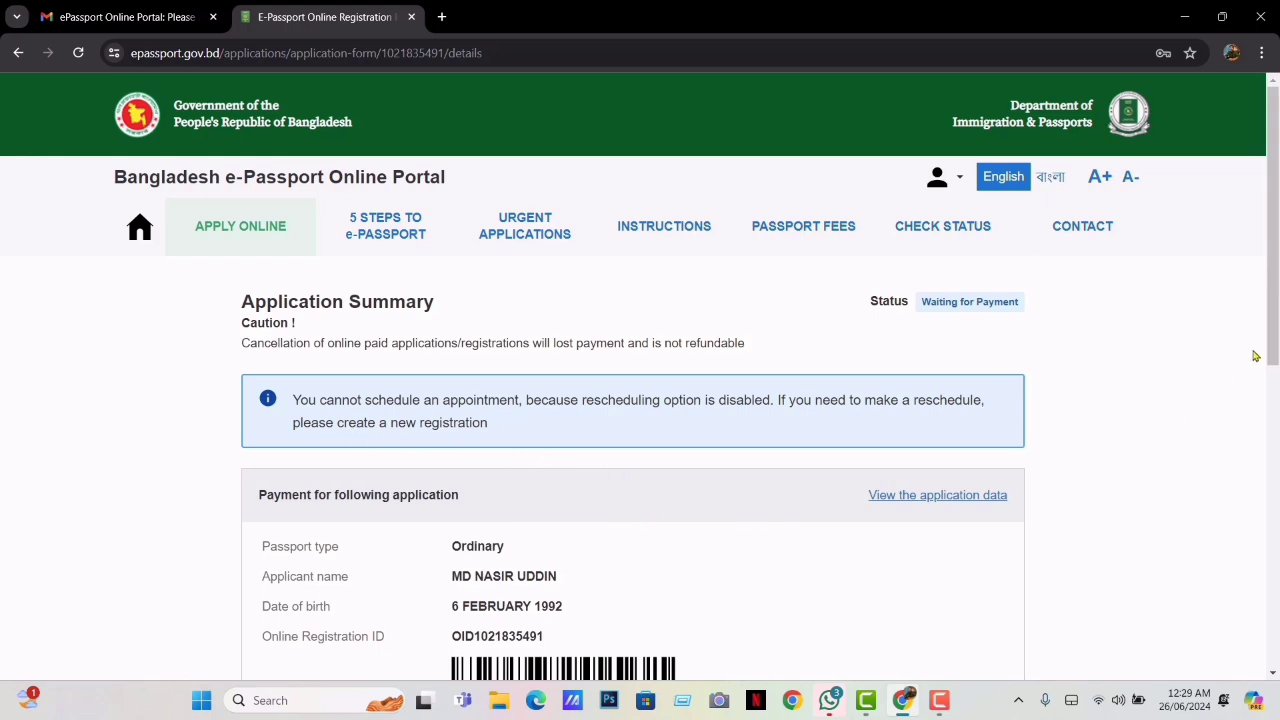
Choose offline bank payment instead of online payment and continue to the document checklist
drag(1273, 226, 1273, 518)
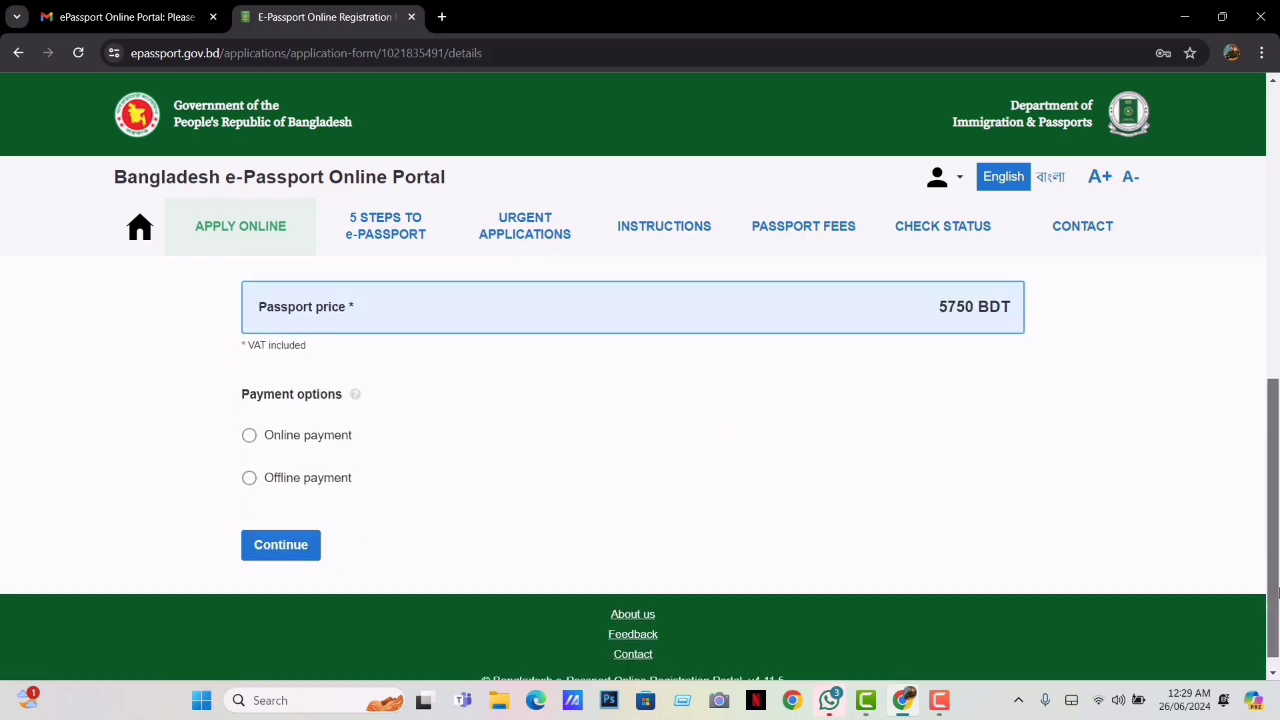
click(249, 436)
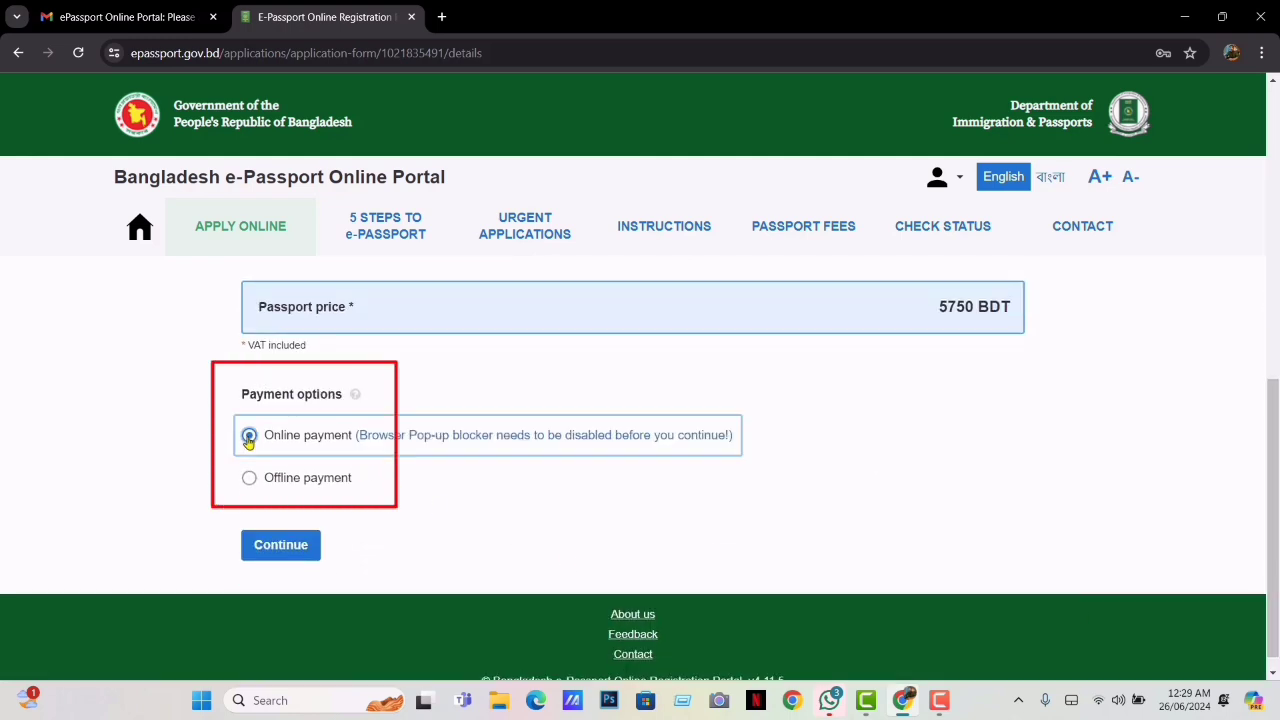
click(249, 480)
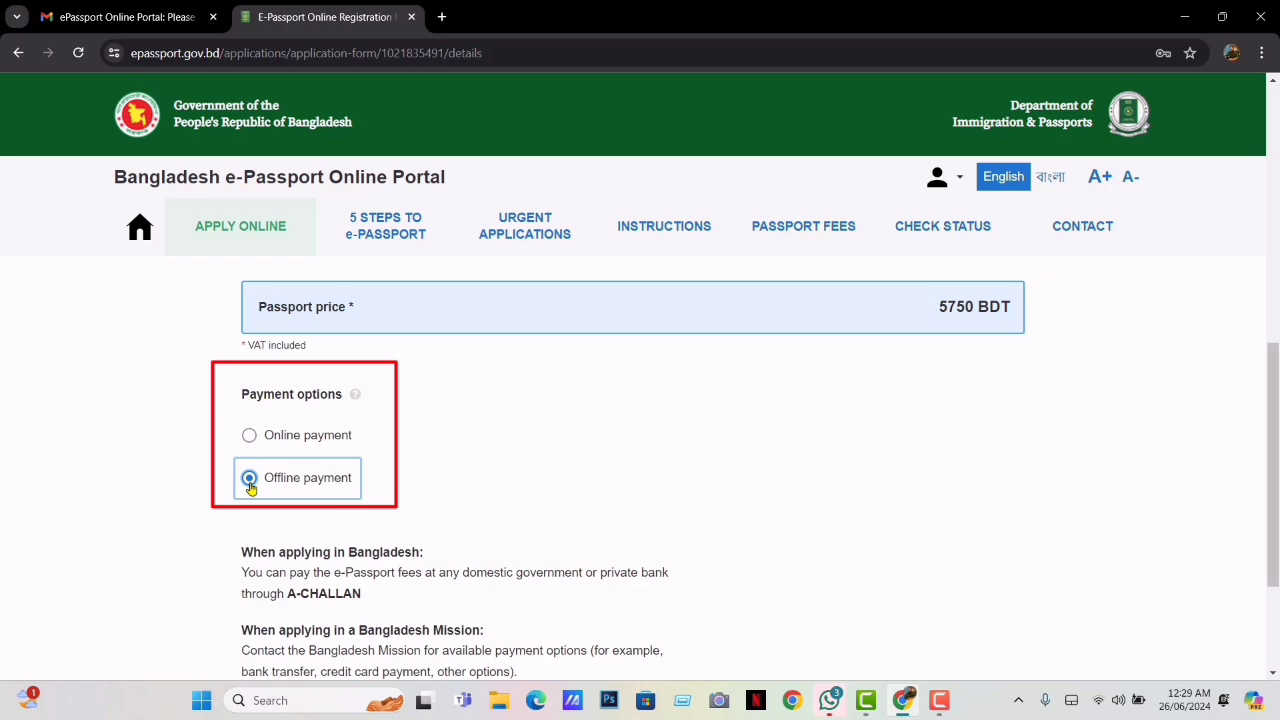
drag(1273, 530, 1273, 610)
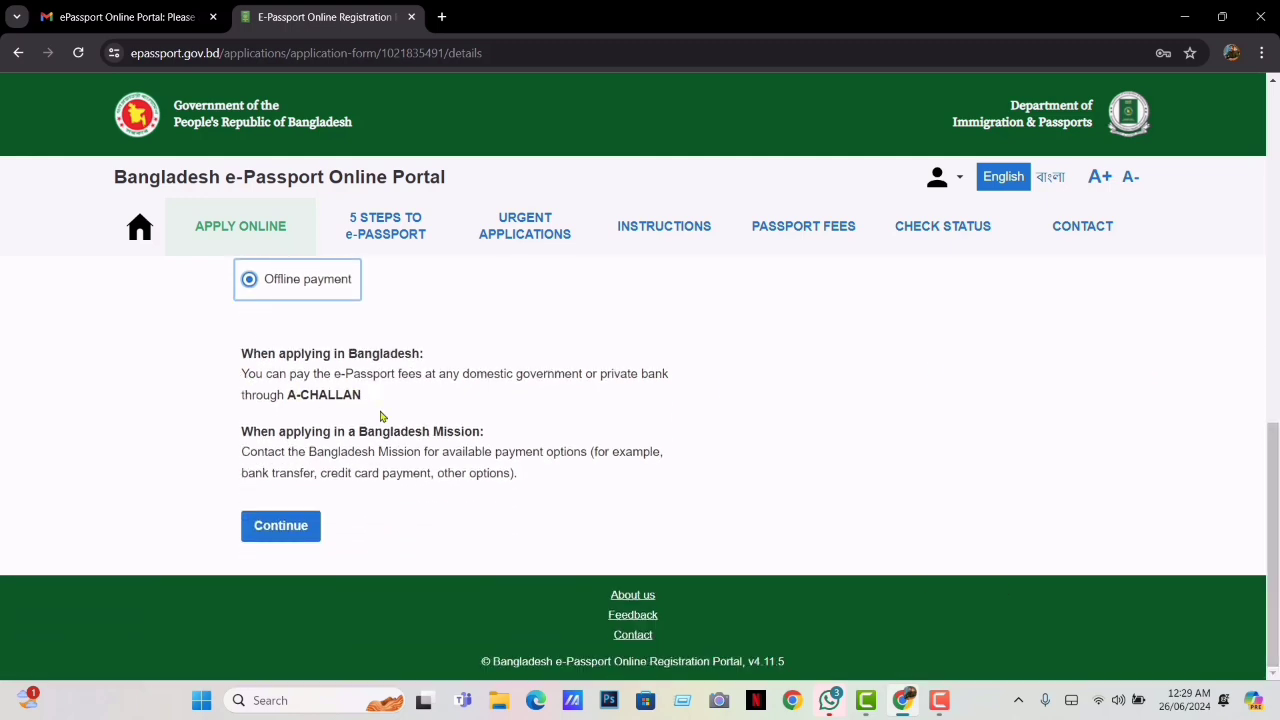
click(294, 536)
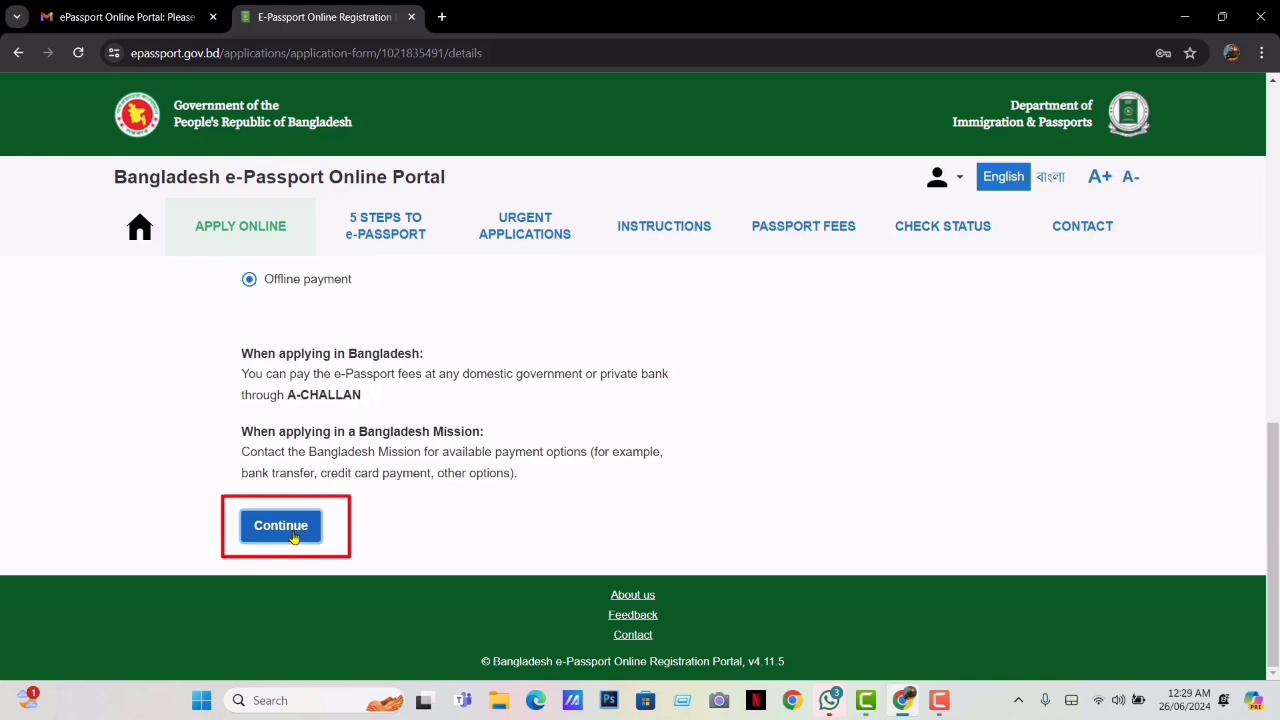
click(294, 537)
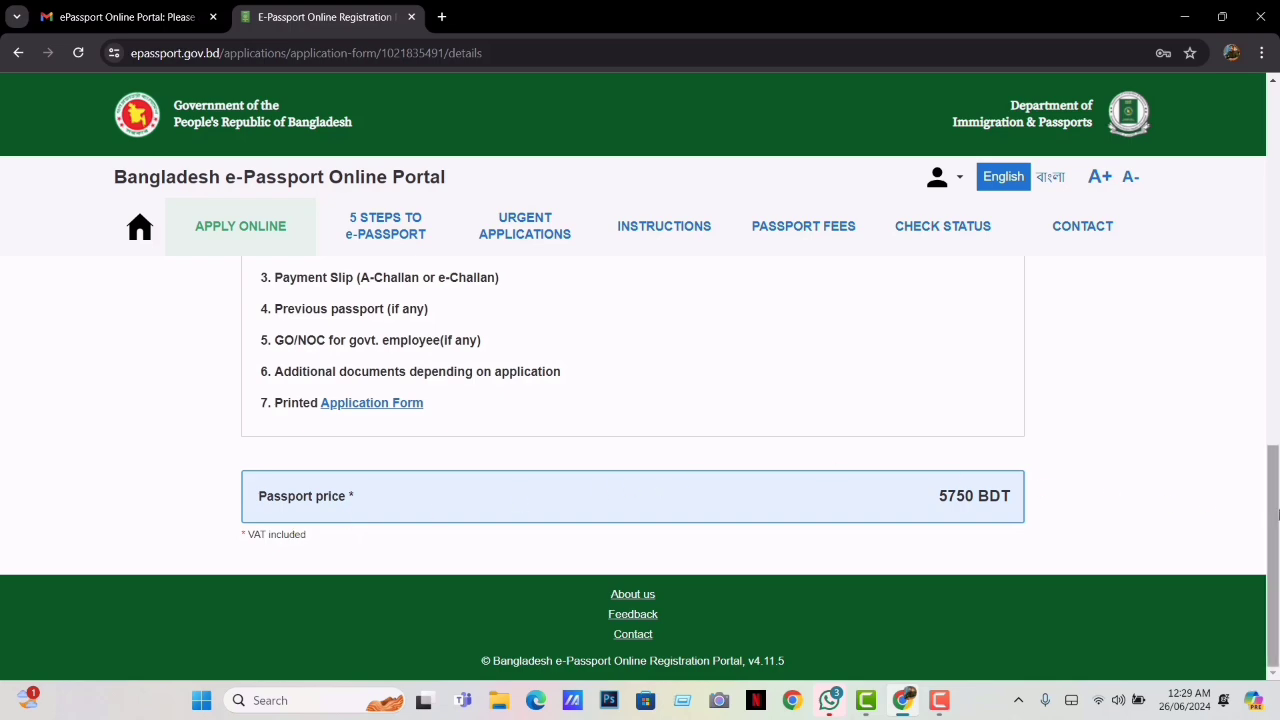
Download the printable Application Form PDF and confirm it in Chrome's downloads list
mouse_move(1277, 513)
mouse_down()
mouse_move(1277, 300)
mouse_move(1275, 522)
mouse_up()
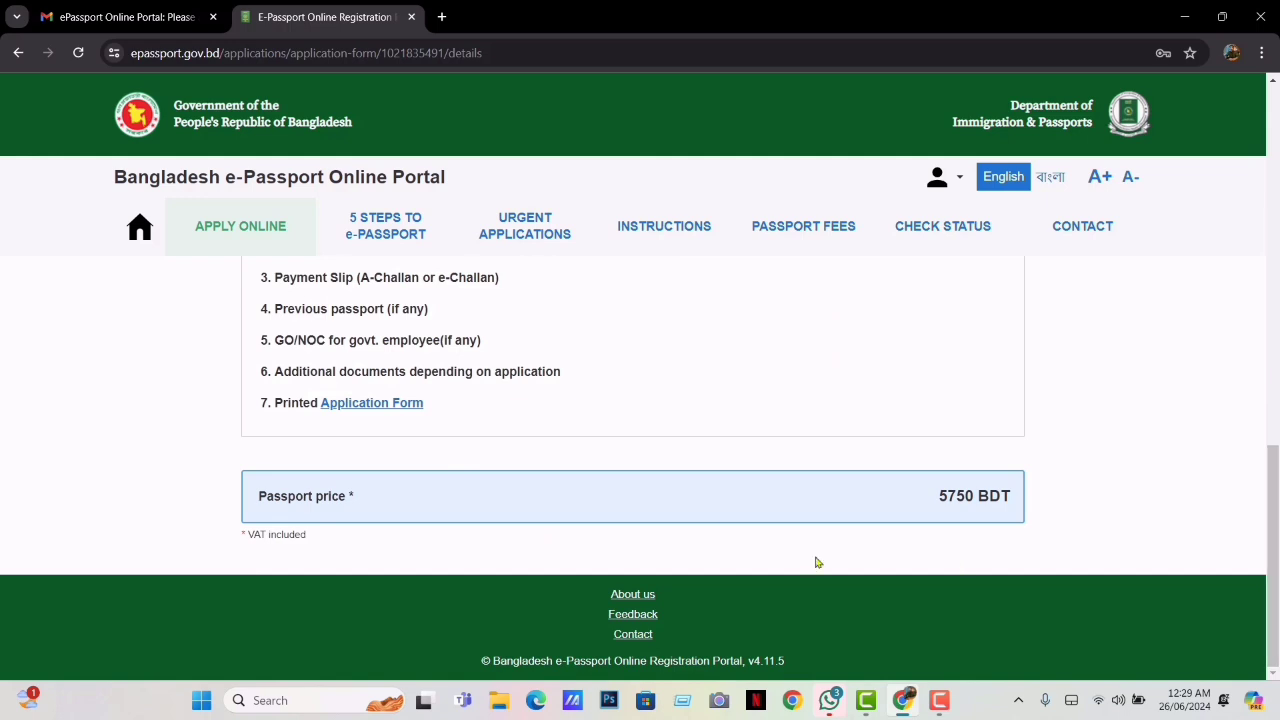
click(352, 404)
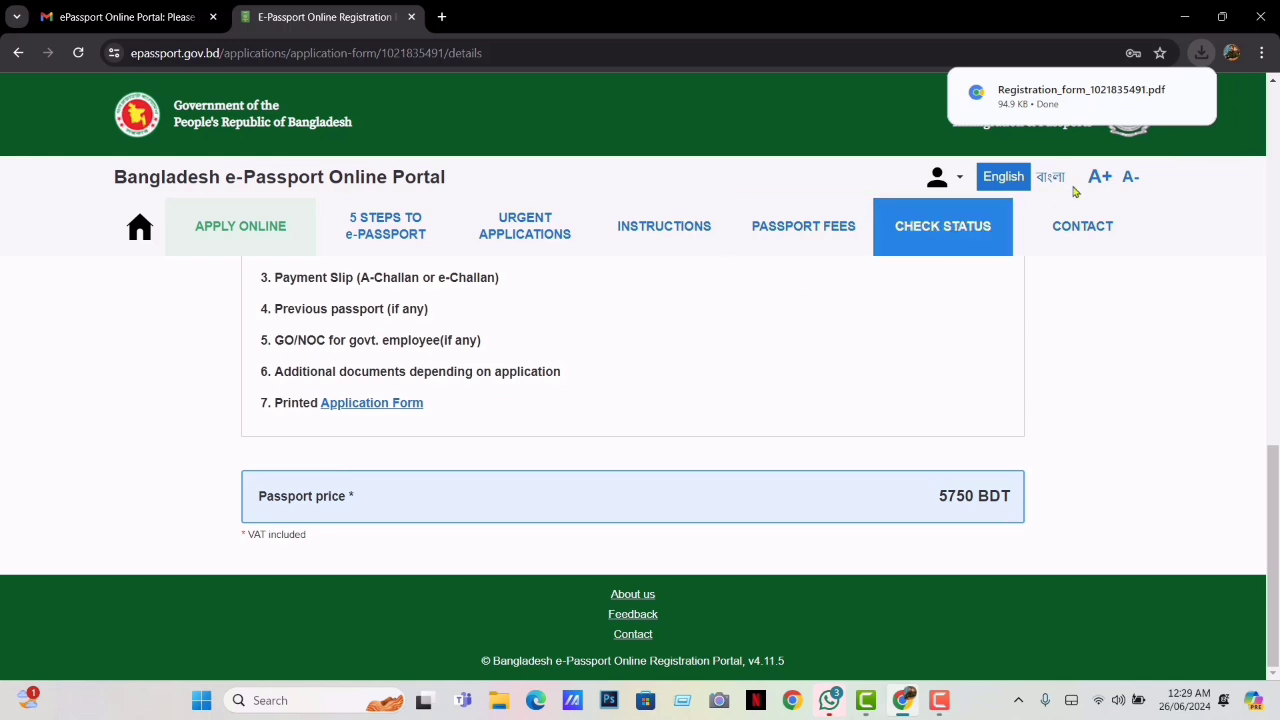
click(1202, 54)
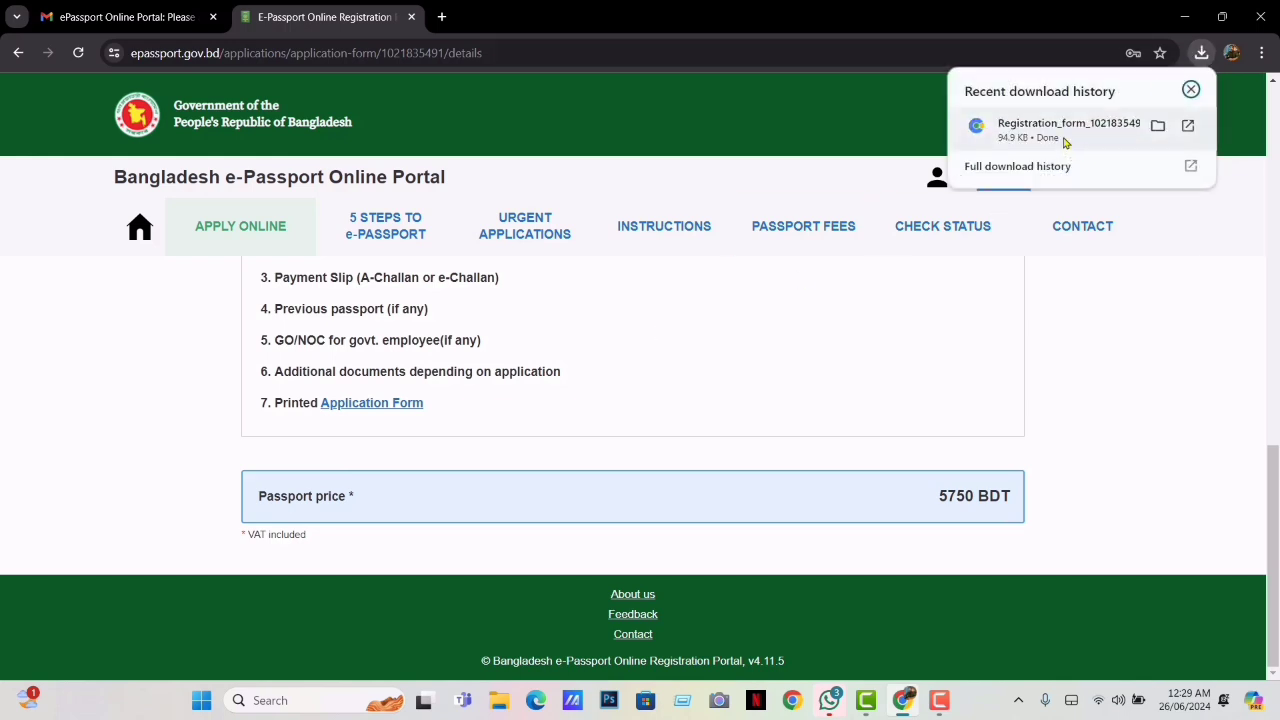
click(850, 360)
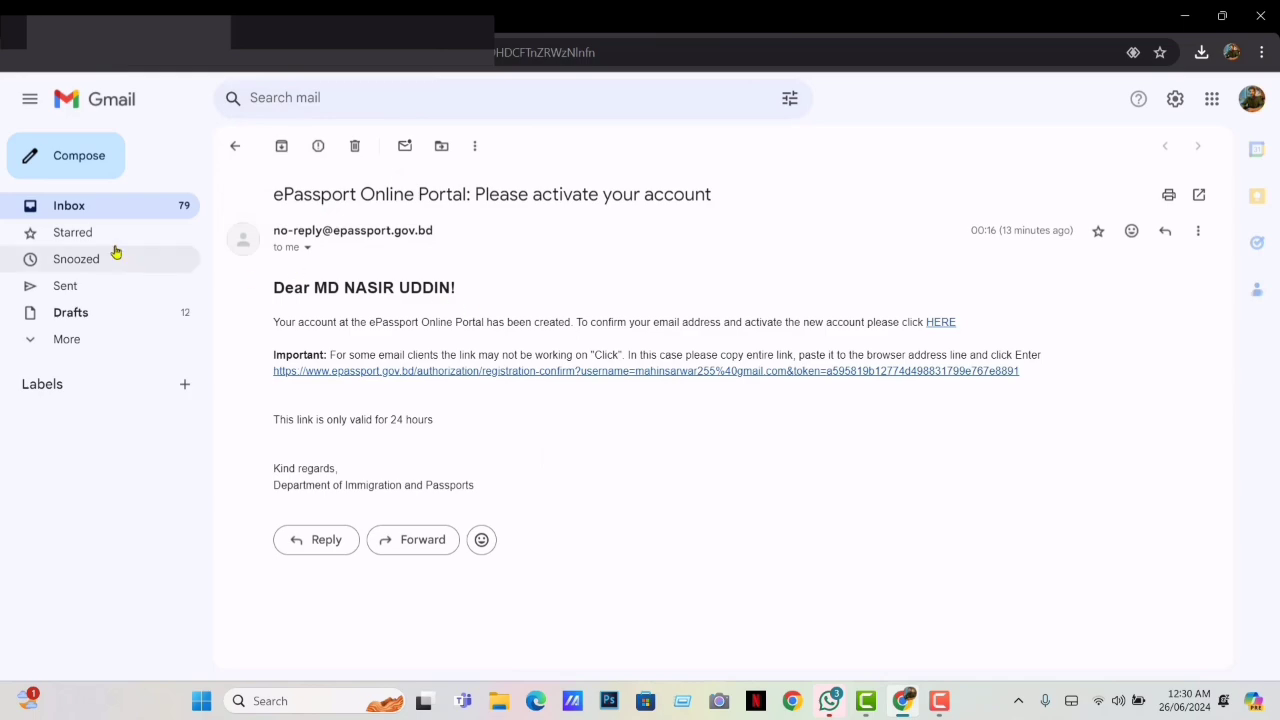
Open the 'Confirmation of submitted online registration' email from the inbox and download online-registration.pdf
click(80, 206)
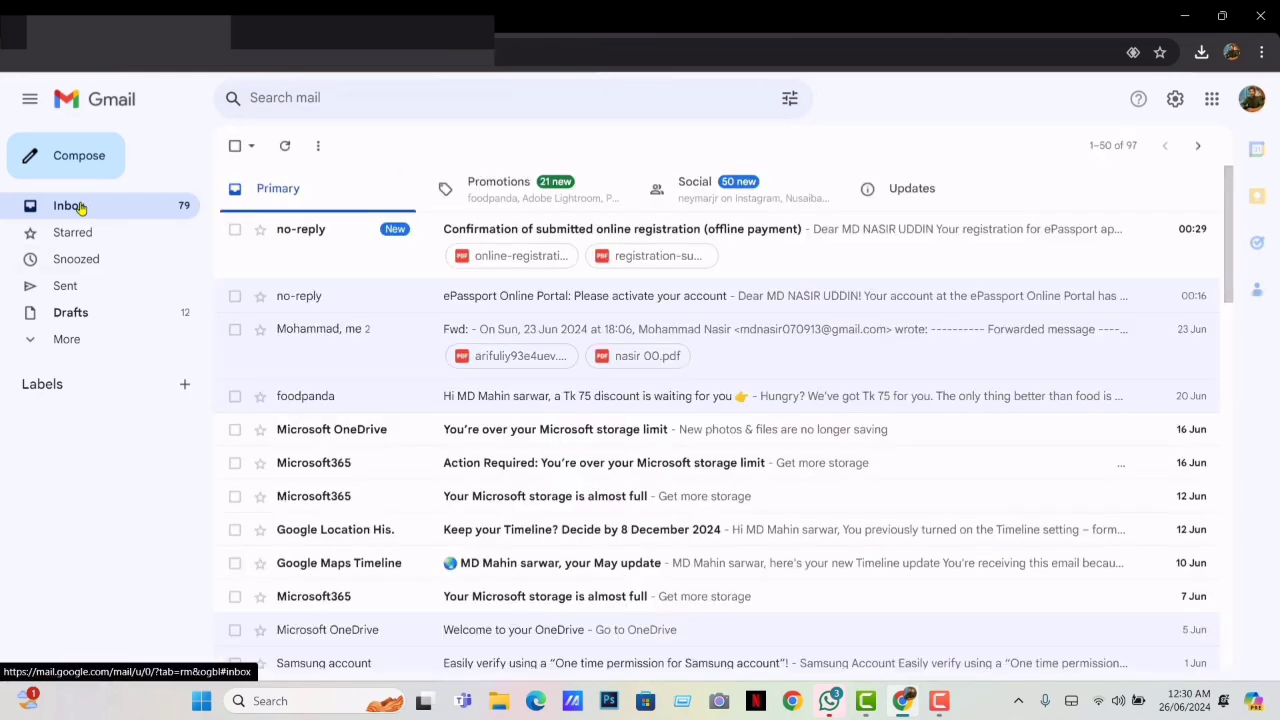
click(497, 233)
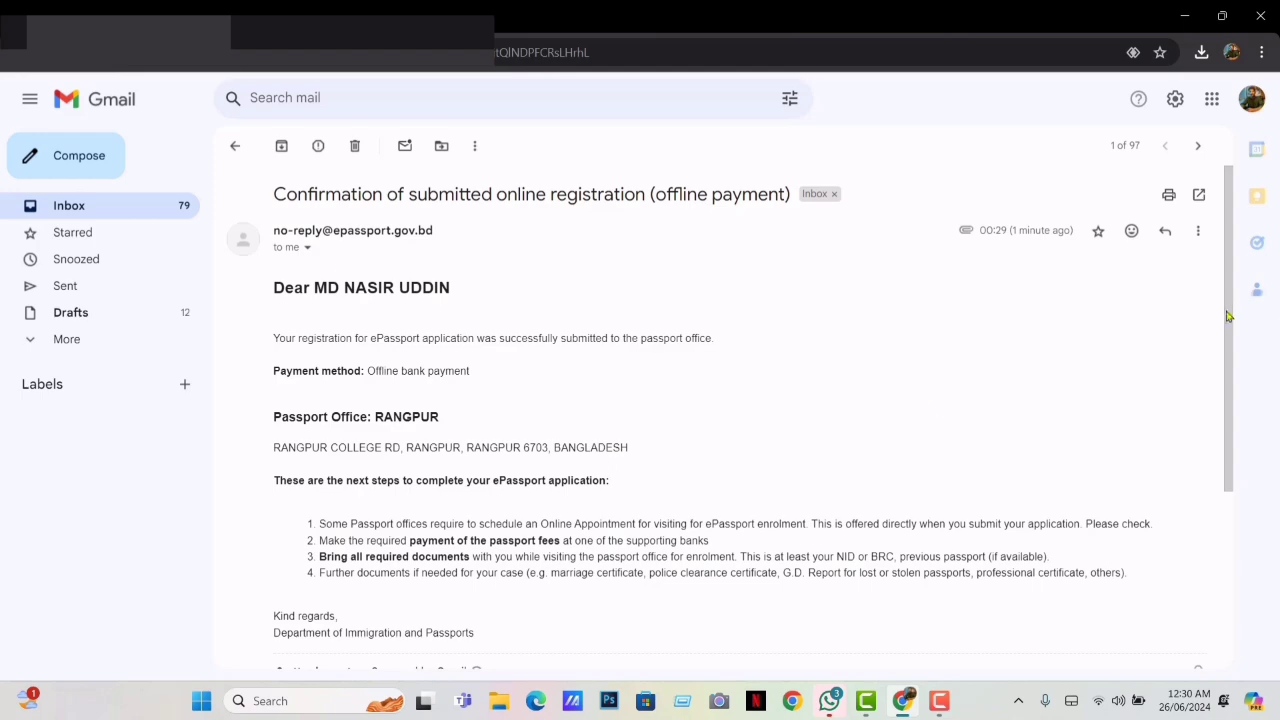
drag(1231, 308, 1236, 544)
mouse_move(366, 480)
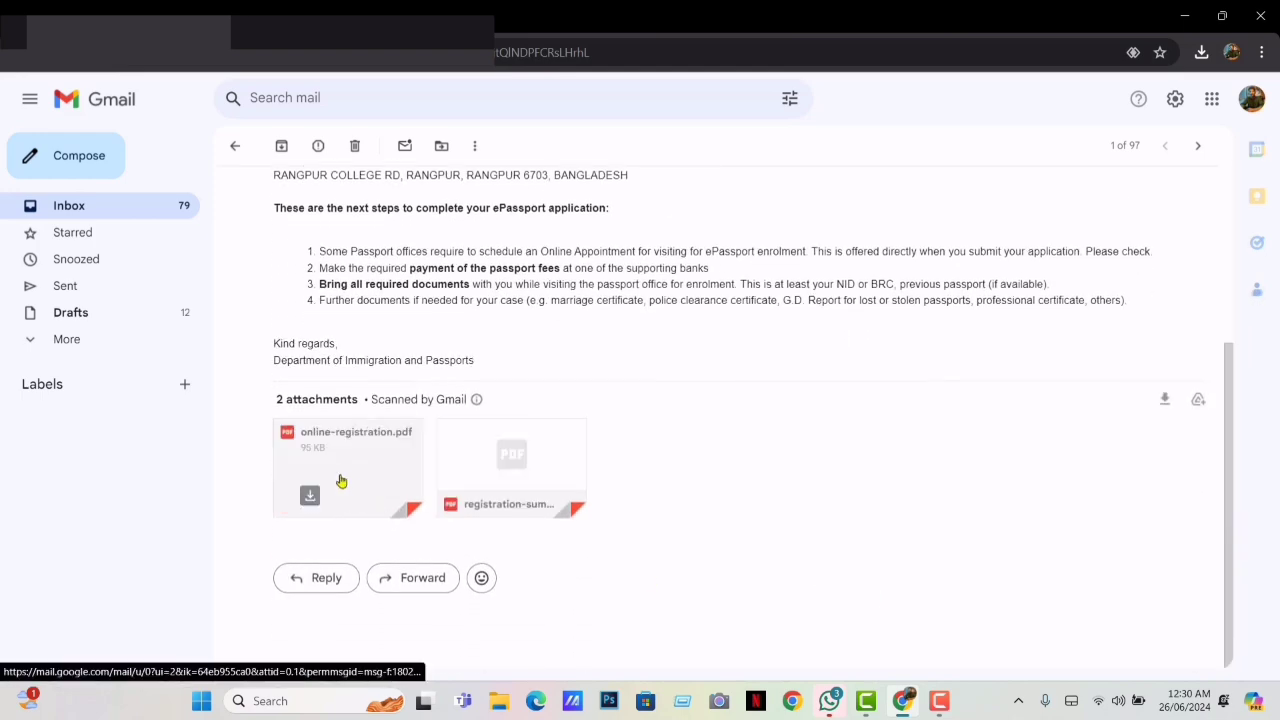
click(310, 496)
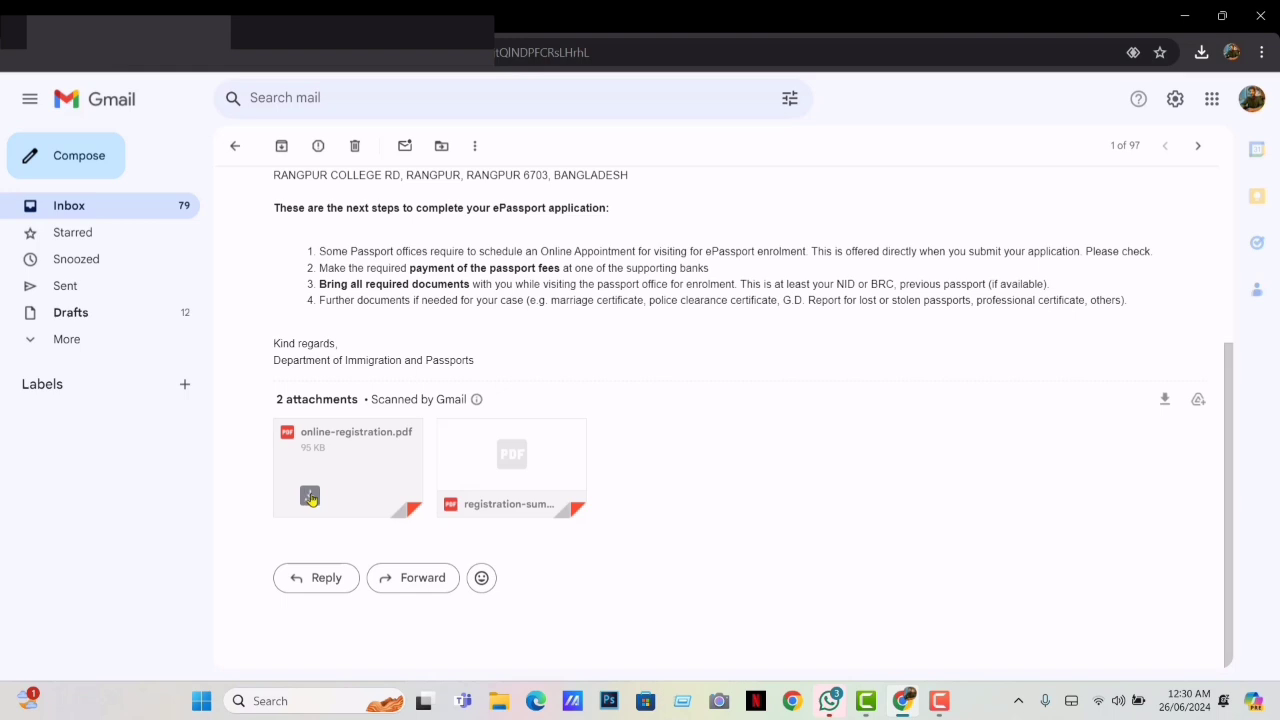
mouse_move(474, 505)
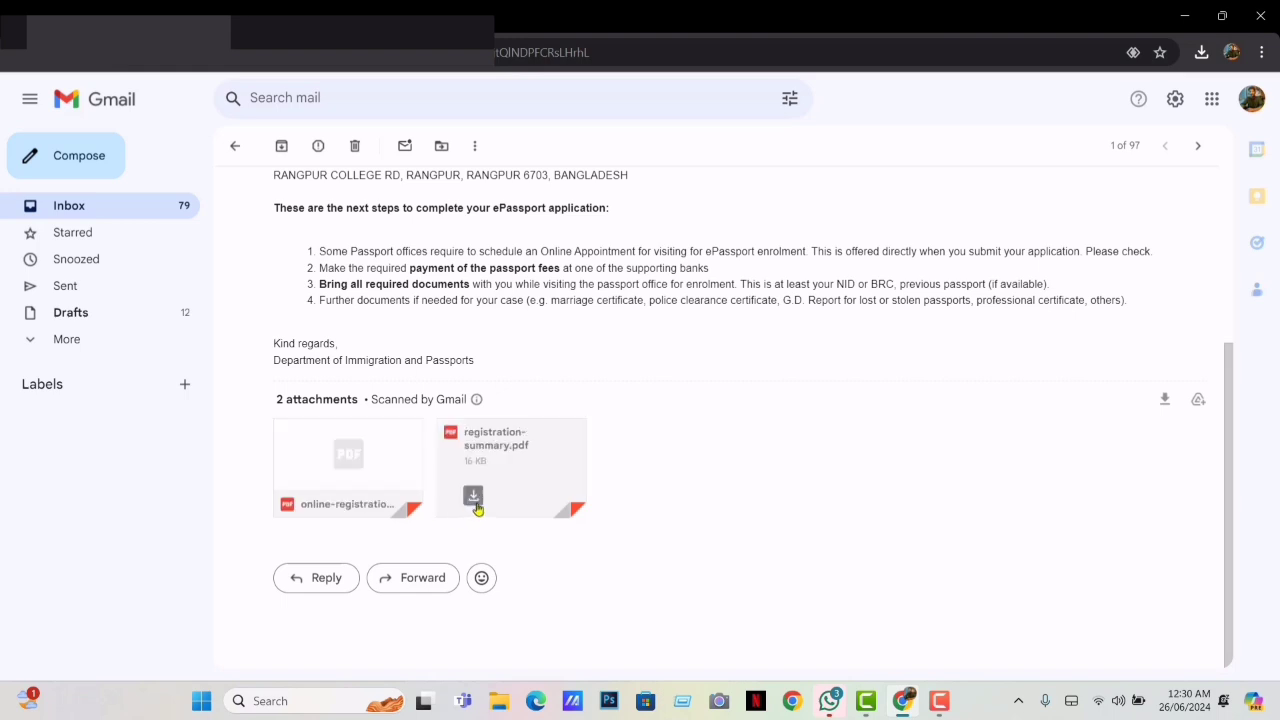
mouse_move(330, 490)
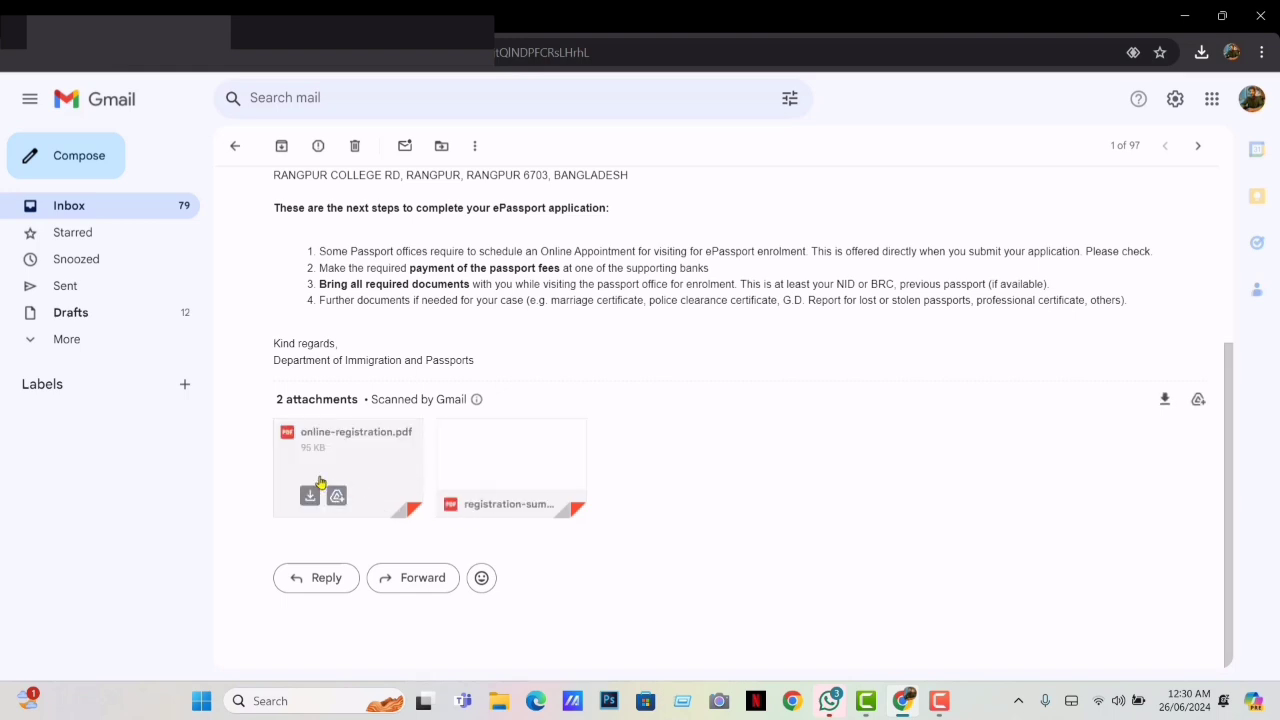